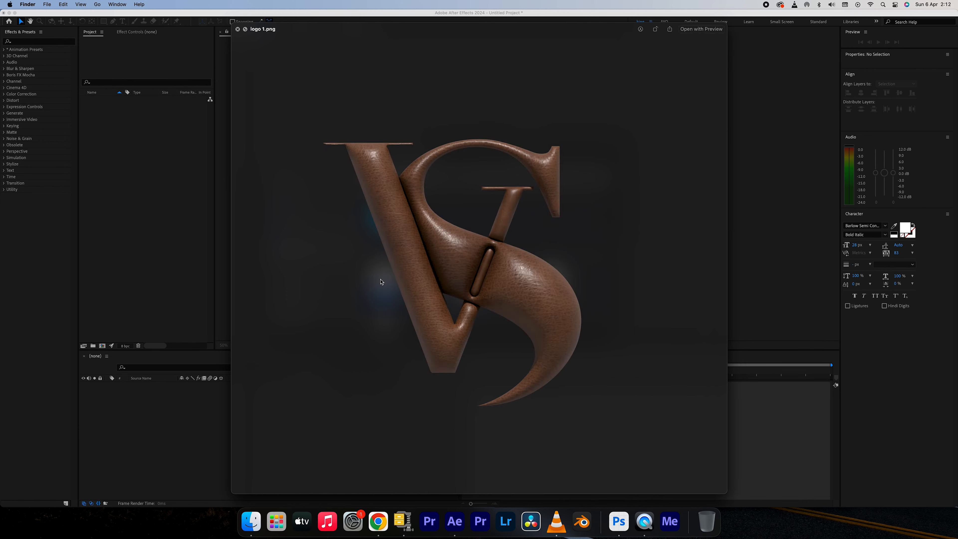
Import logo 1.png and logo 2.png from the Downloads folder into the After Effects project.
click(423, 280)
click(387, 285)
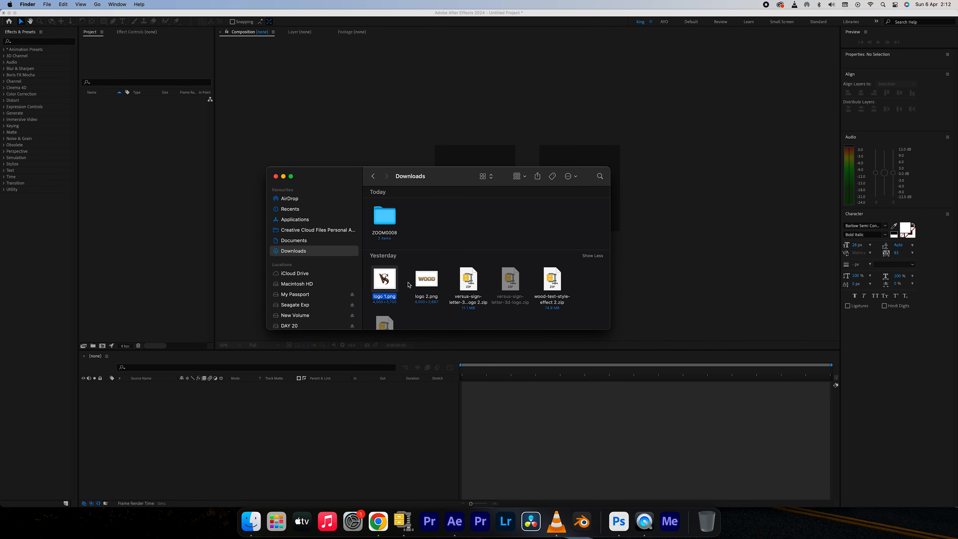
super+click(415, 283)
drag(424, 281, 185, 167)
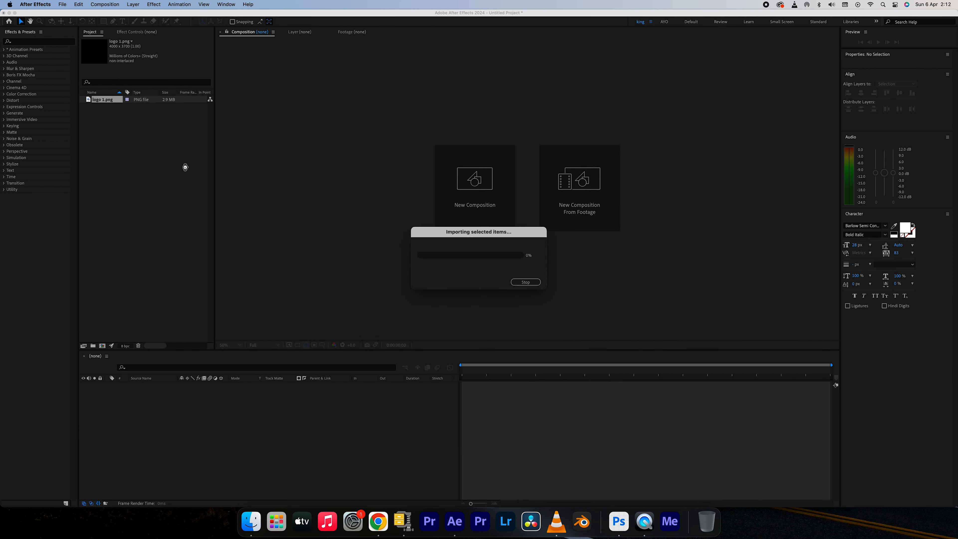
click(163, 166)
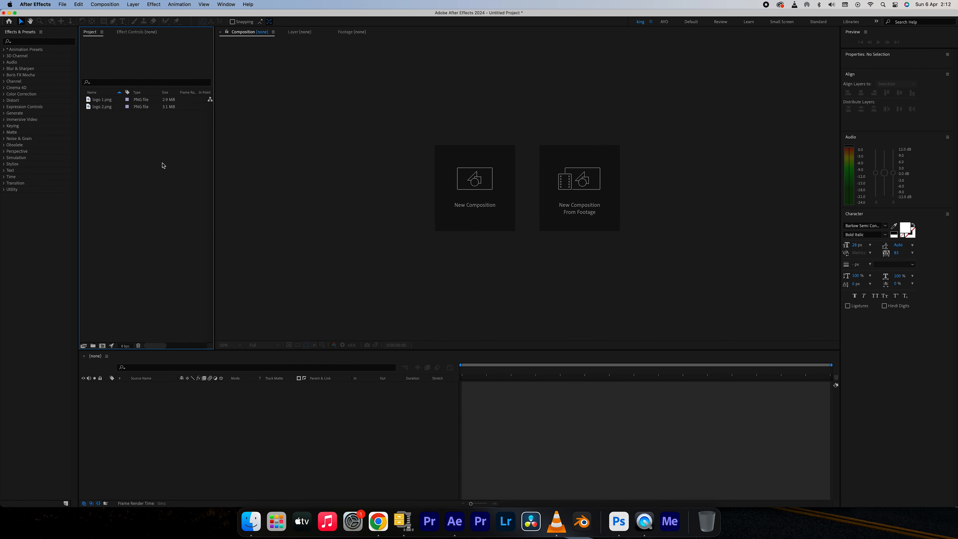
Create a 1920x1080, 30 fps composition named WIPE TRANSITION COMP with a duration of 10 seconds.
click(481, 210)
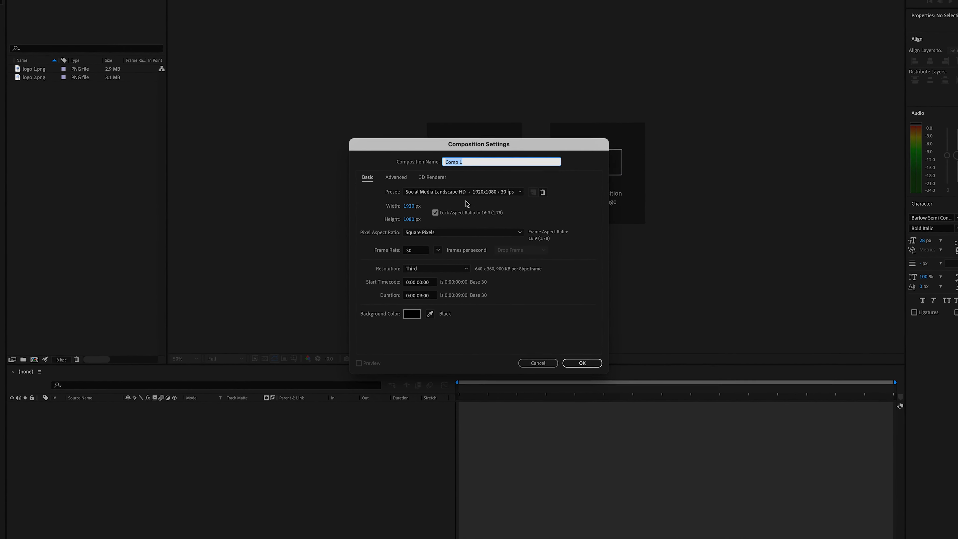
text(WIPE TR)
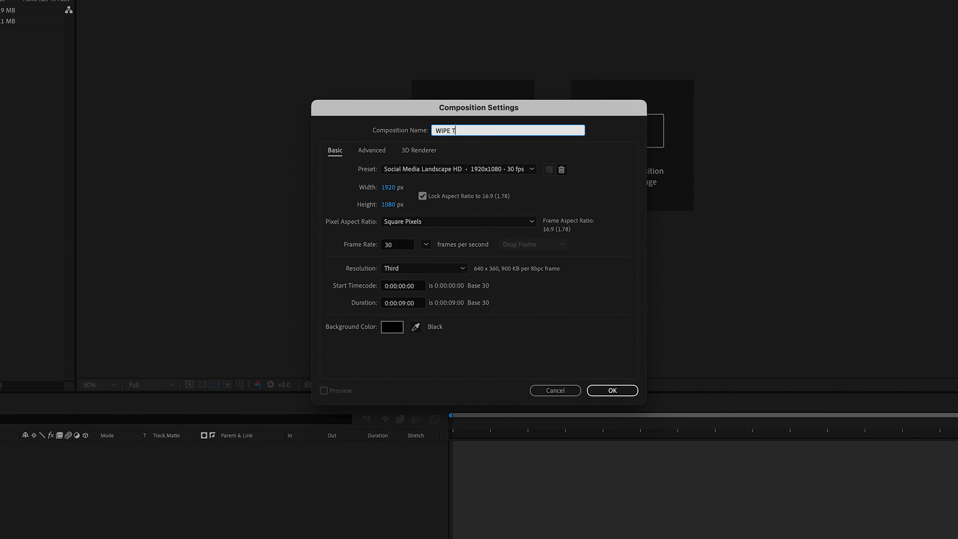
text(ANSI)
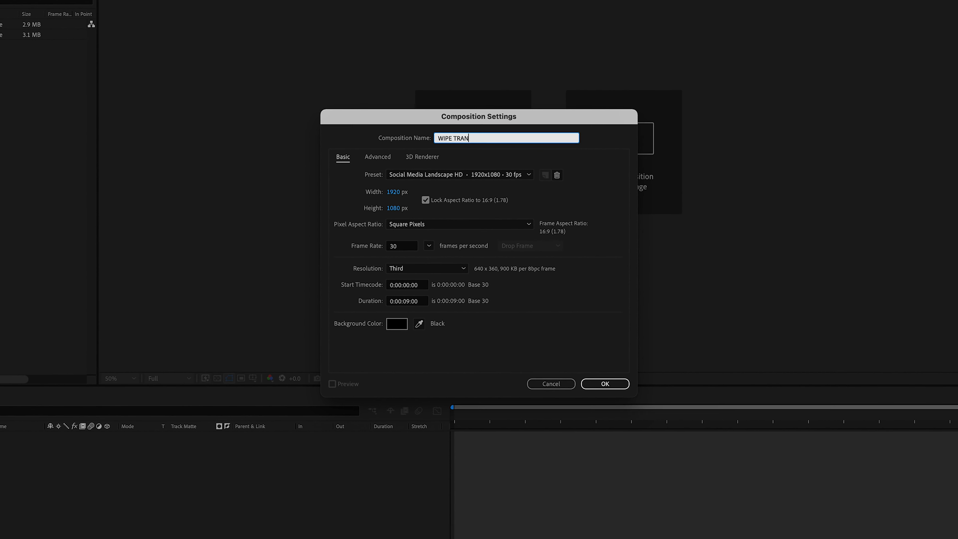
text(TION )
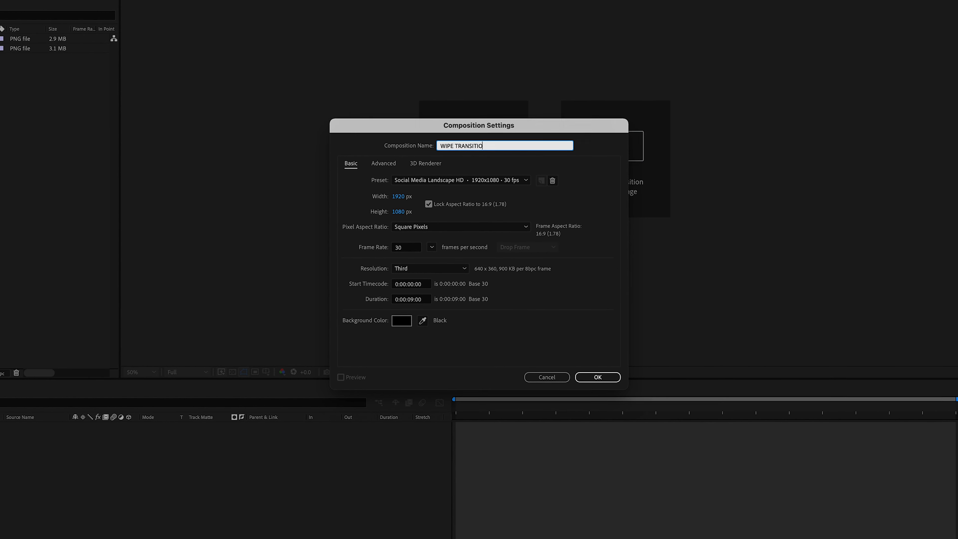
text(COMP)
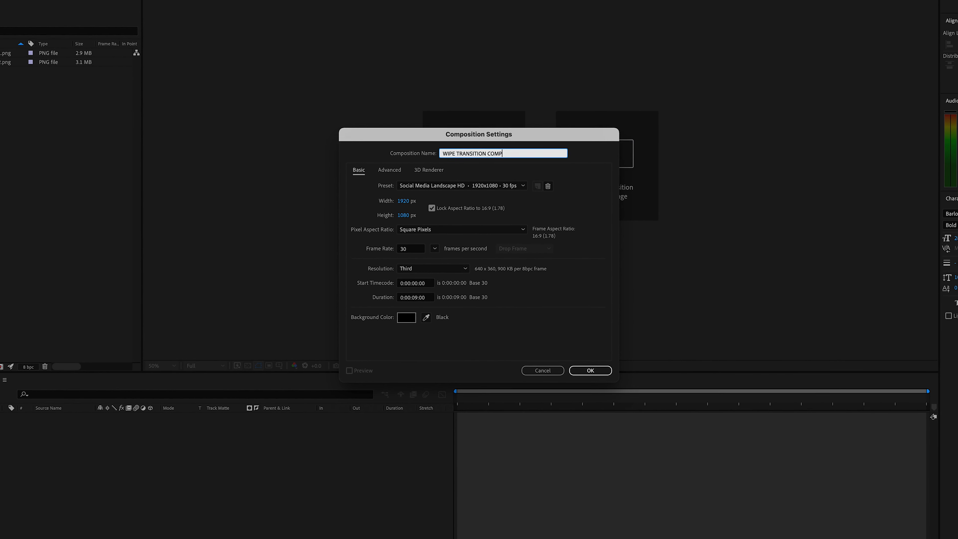
click(427, 297)
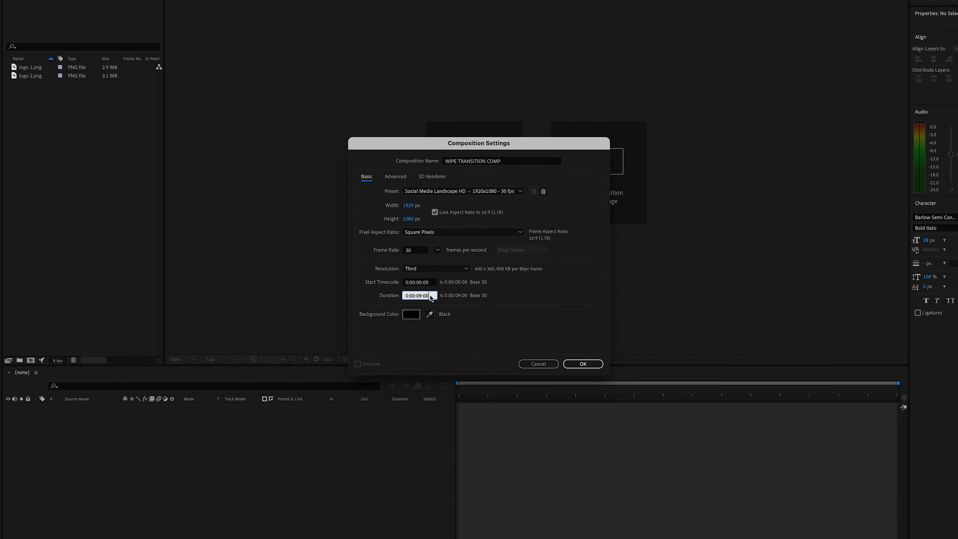
double_click(430, 295)
text(10)
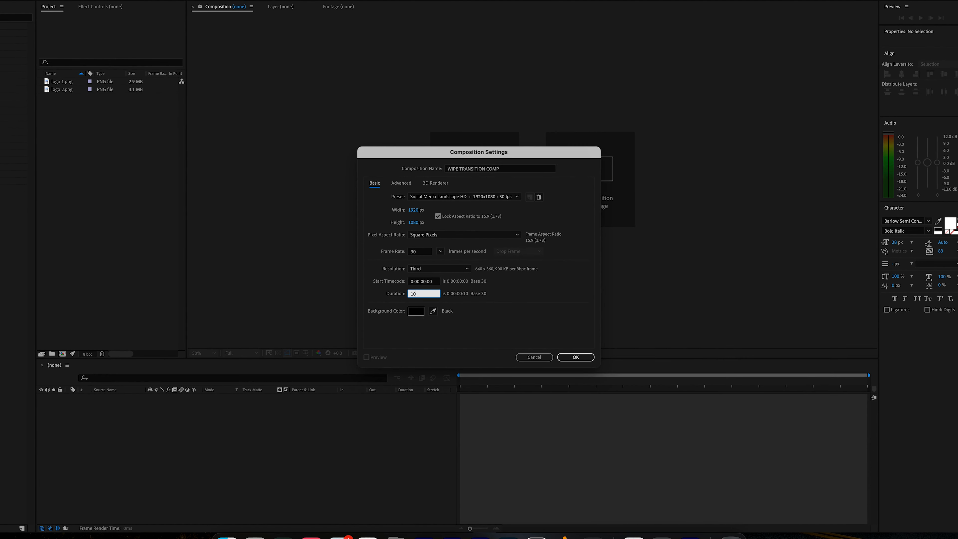
key(Return)
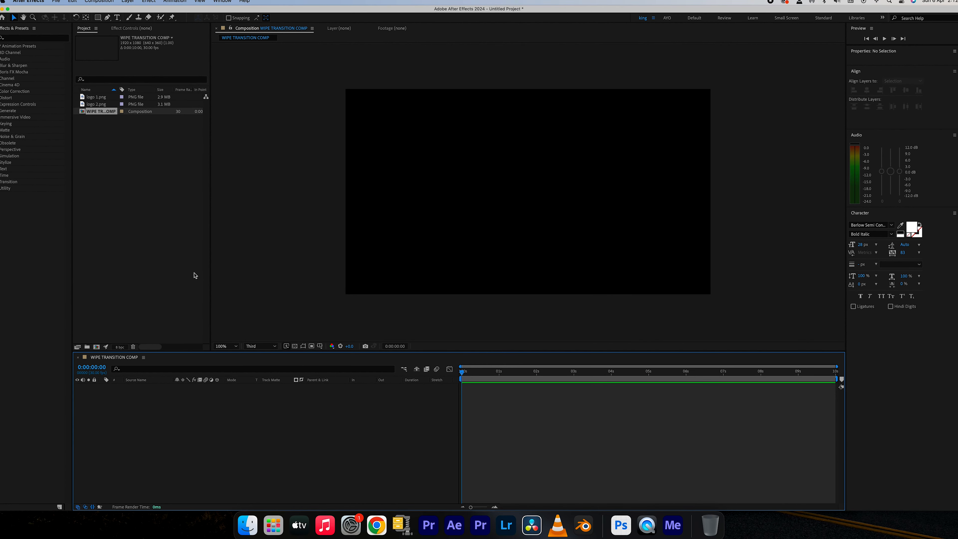
Add a new 1920x1080 solid layer named noise to the composition.
click(130, 2)
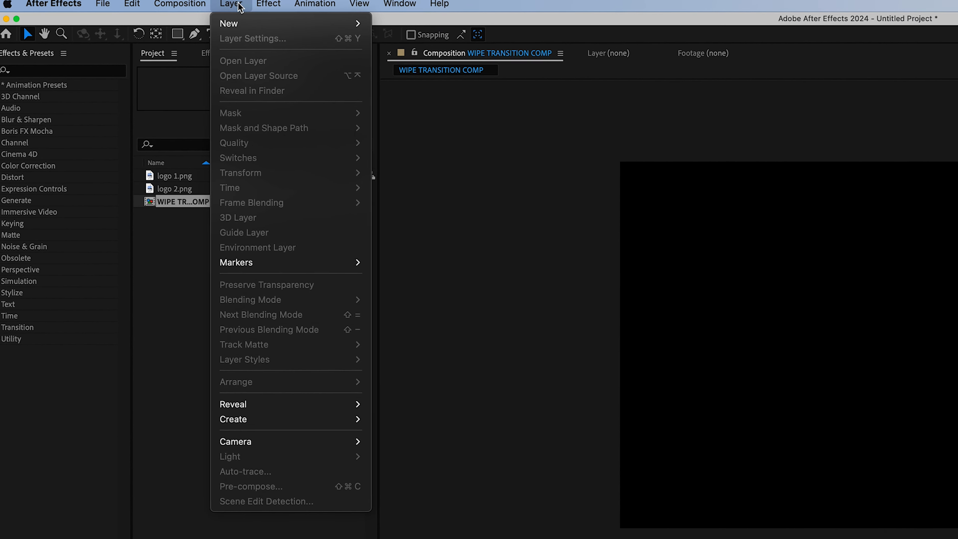
mouse_move(246, 25)
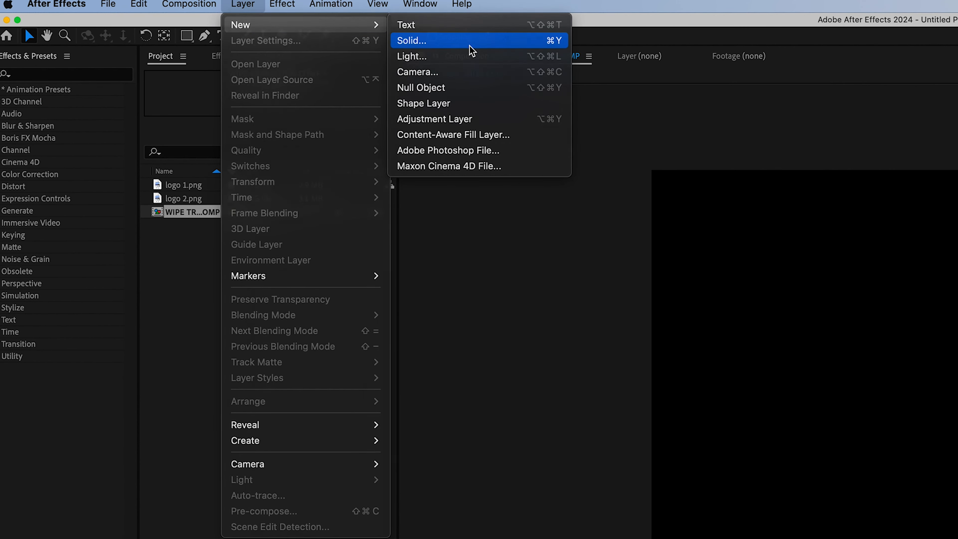
click(470, 50)
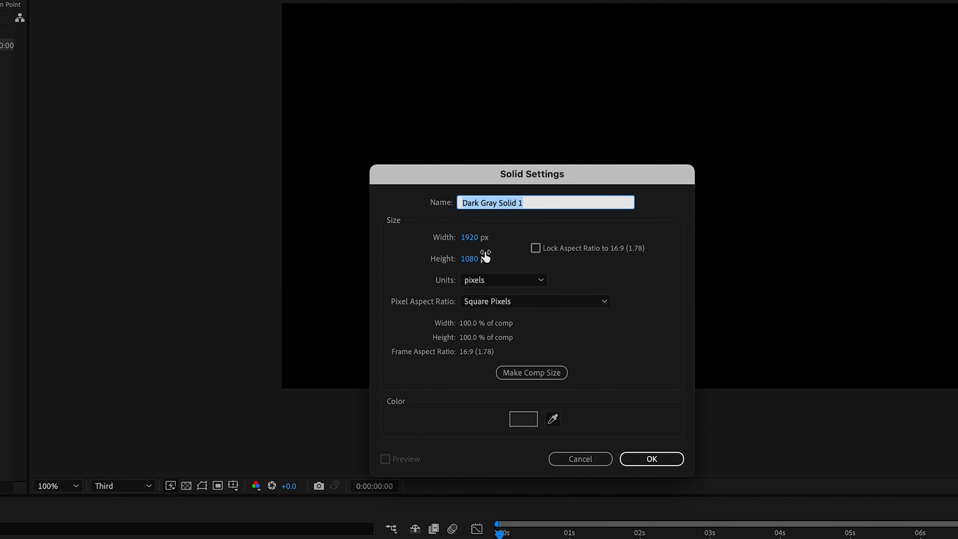
text(noise)
key(Return)
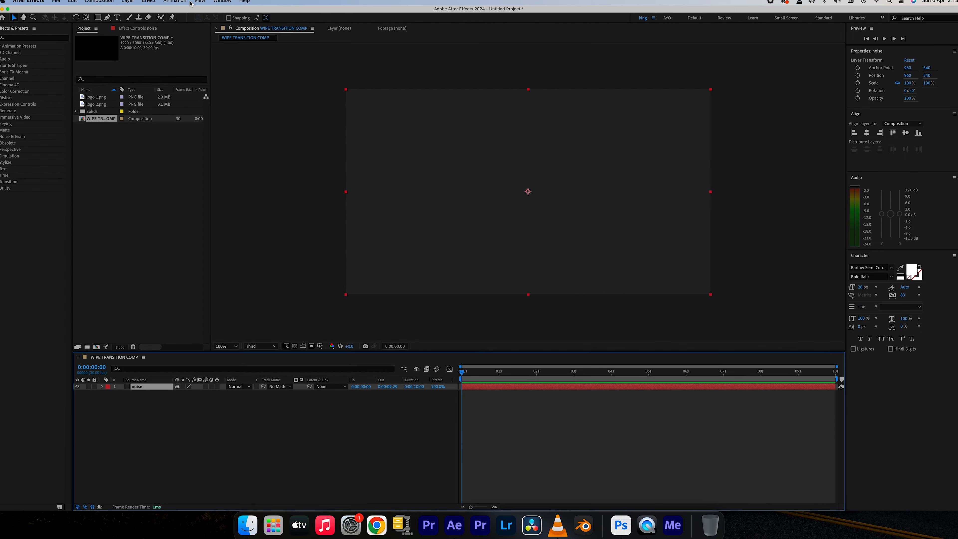
Apply the Fractal Noise effect to the noise layer and set its contrast to 130.
click(155, 2)
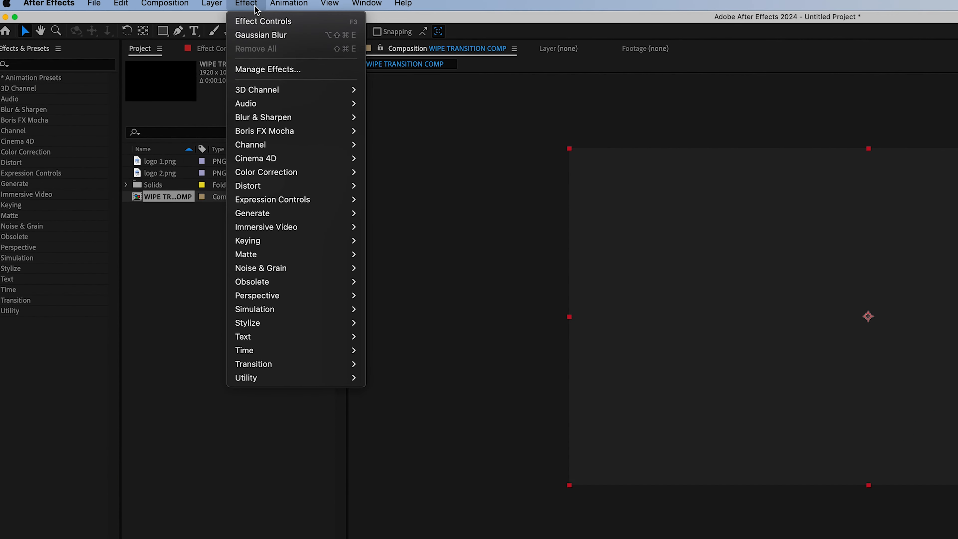
mouse_move(274, 268)
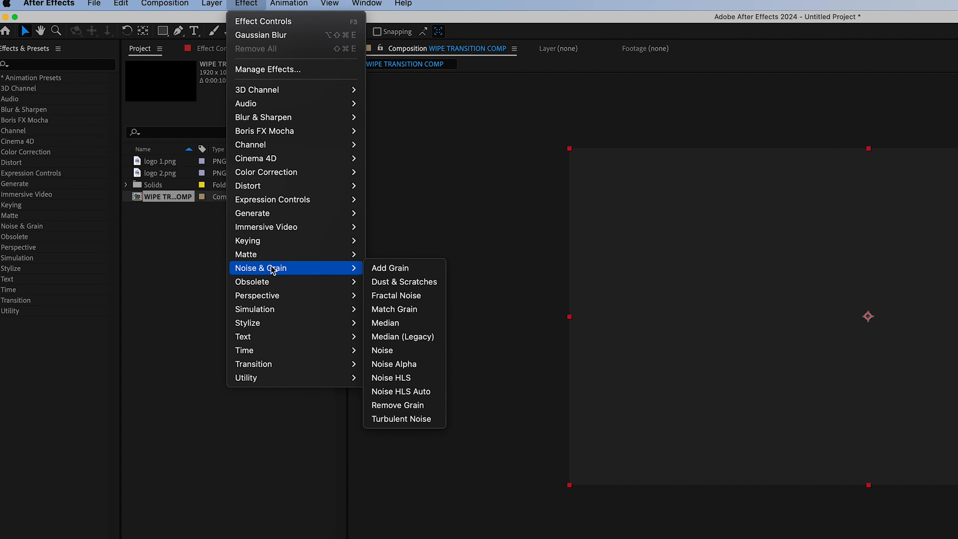
click(401, 298)
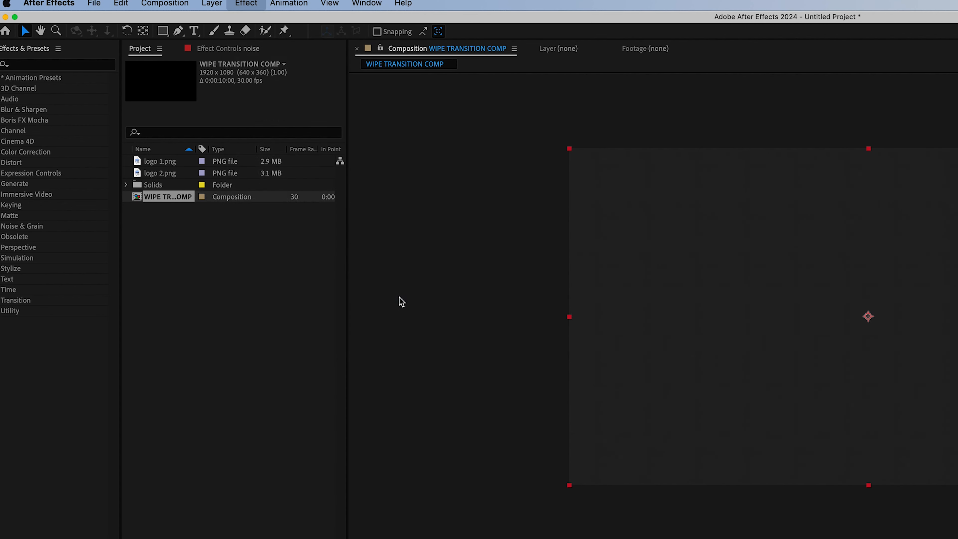
click(259, 116)
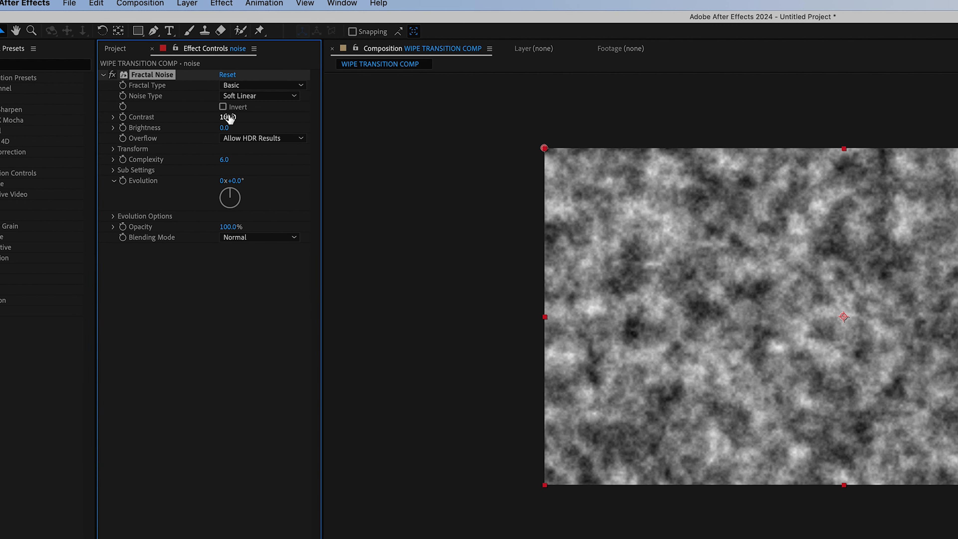
text(130)
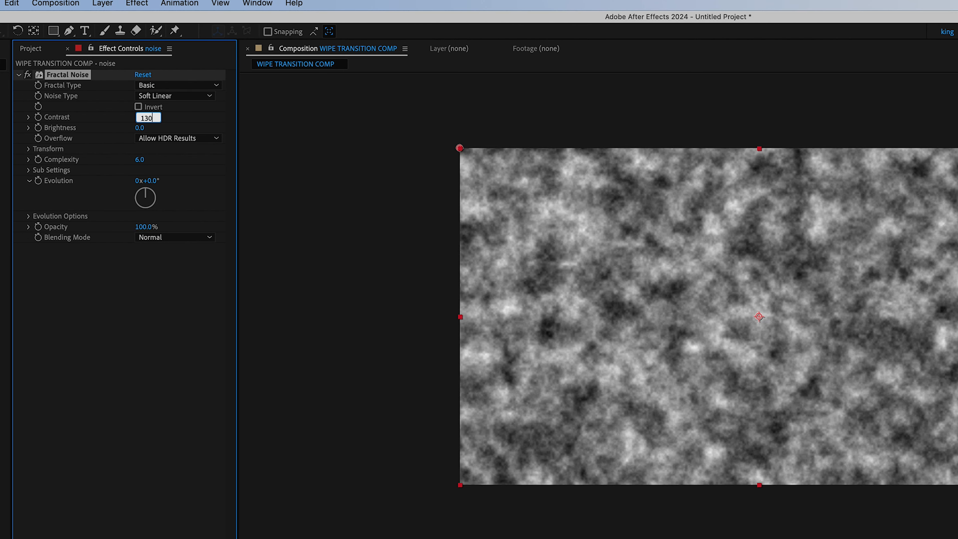
key(Return)
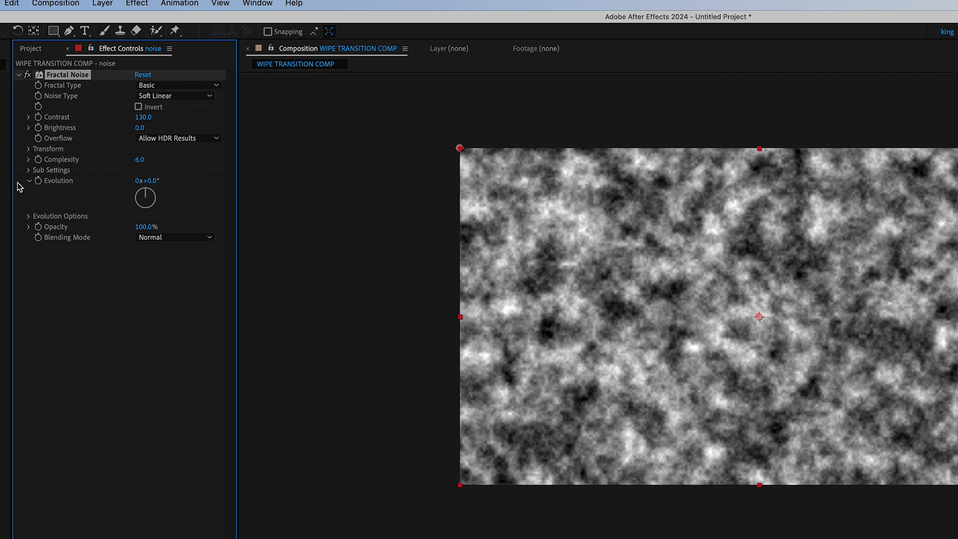
Disable the fractal noise's uniform scaling and set scale width to about 430 and scale height to about 32.
click(29, 149)
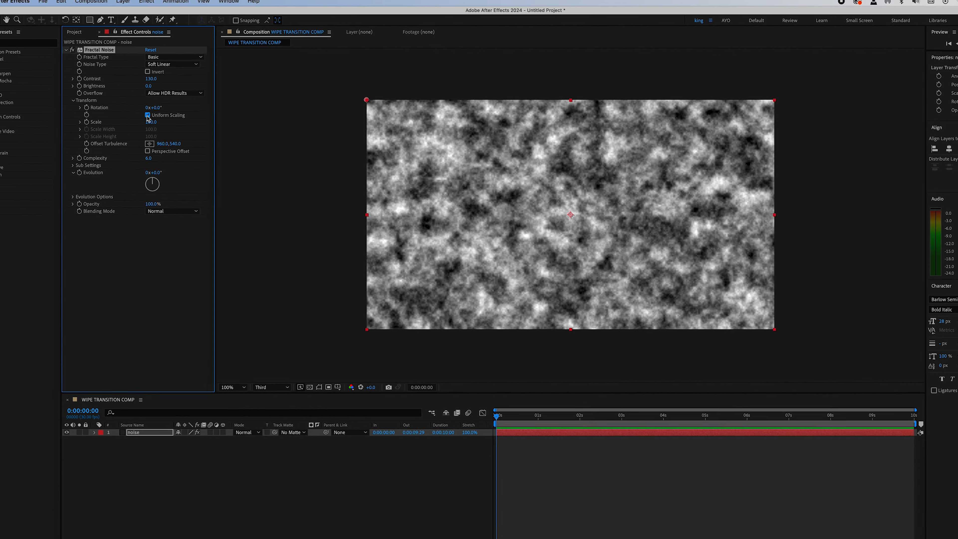
click(144, 136)
drag(128, 126, 169, 127)
drag(108, 145, 101, 147)
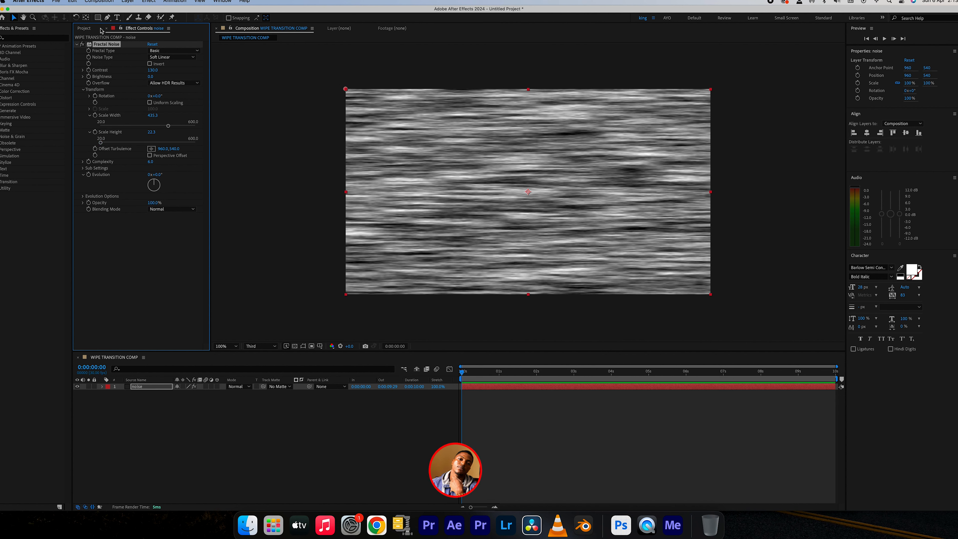
Add logo 1.png to WIPE TRANSITION COMP as a layer above the noise layer.
click(86, 30)
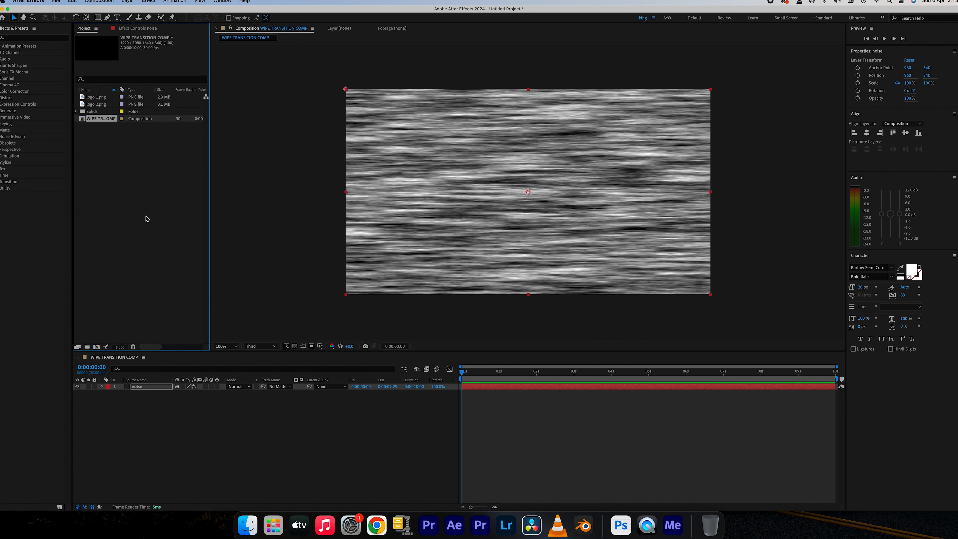
click(94, 99)
drag(94, 100, 138, 384)
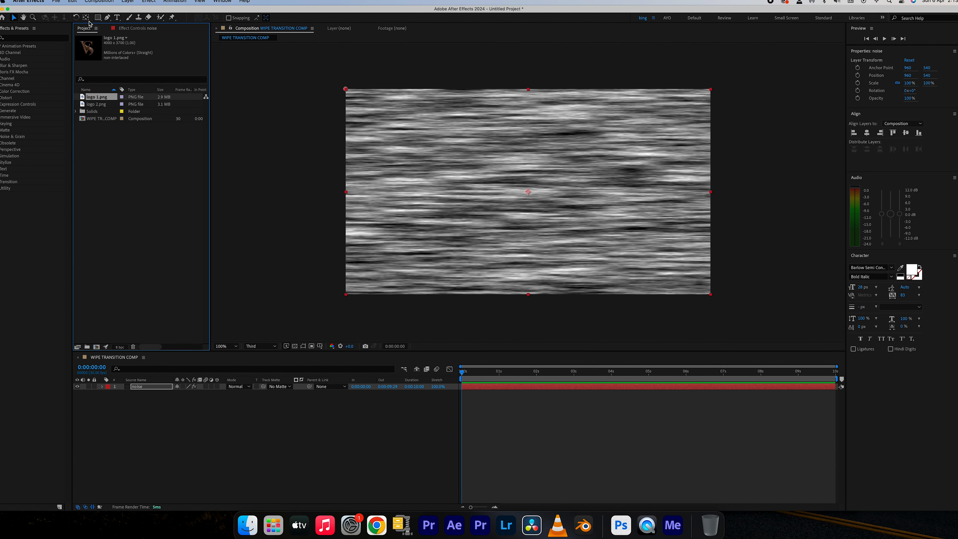
drag(149, 301, 147, 388)
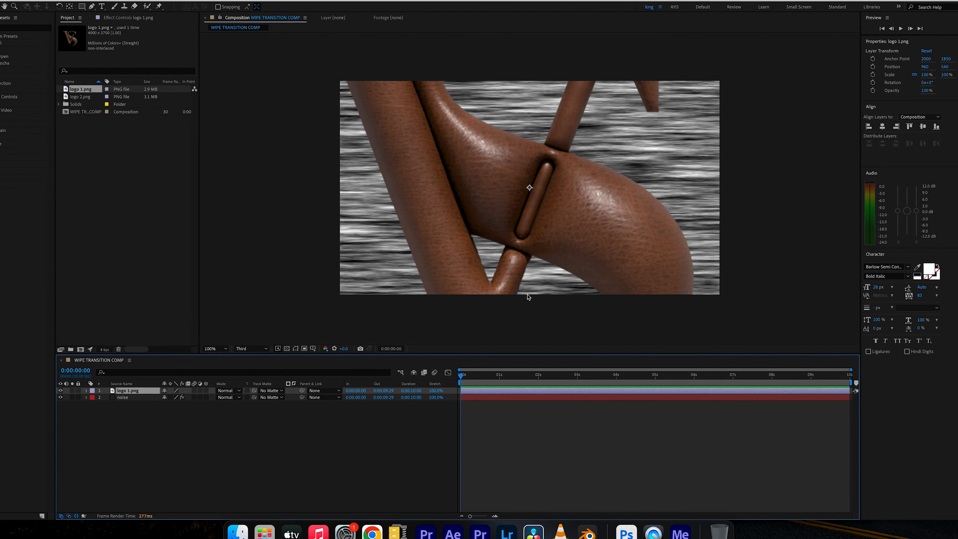
Scale the logo 1.png layer down to 29.2% so it fits the composition height.
key(s)
drag(173, 397, 169, 398)
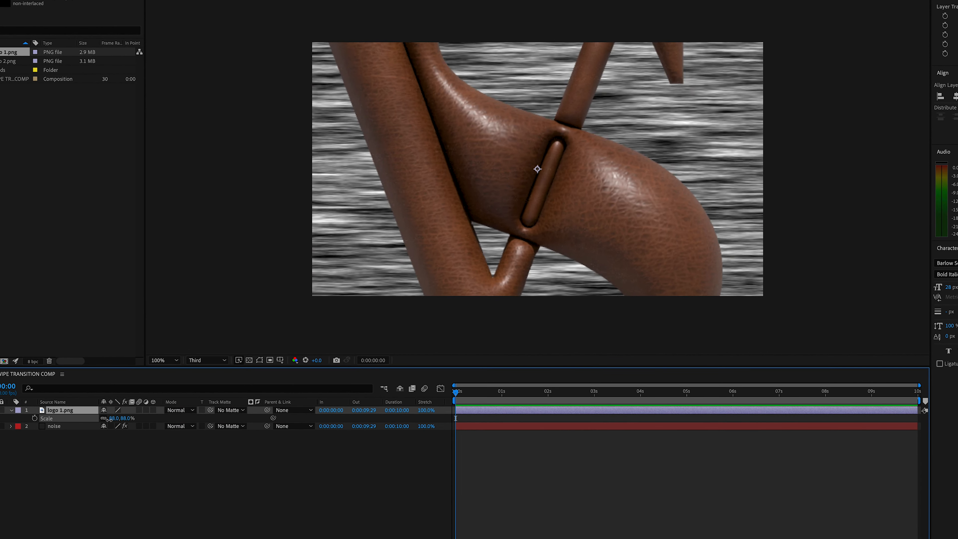
drag(109, 419, 85, 426)
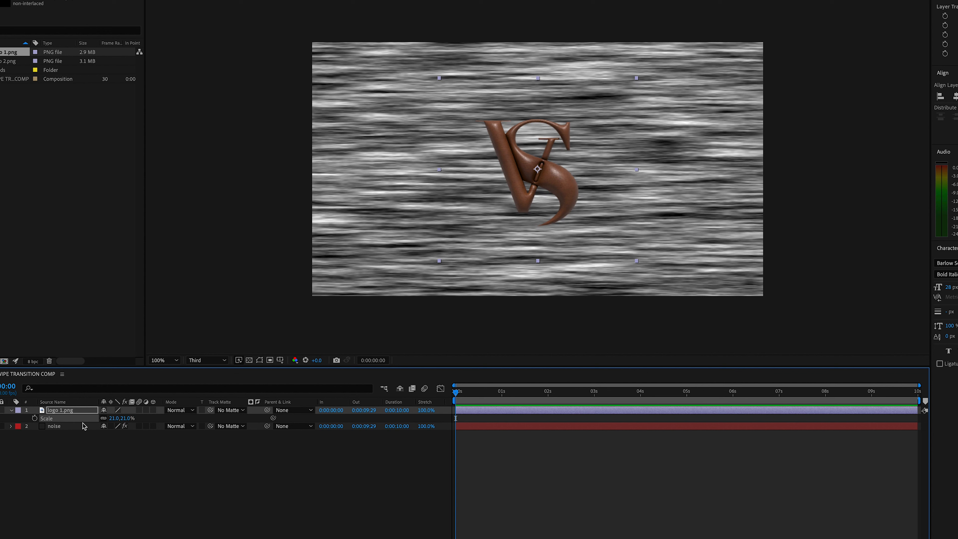
key(alt+shift+super+g)
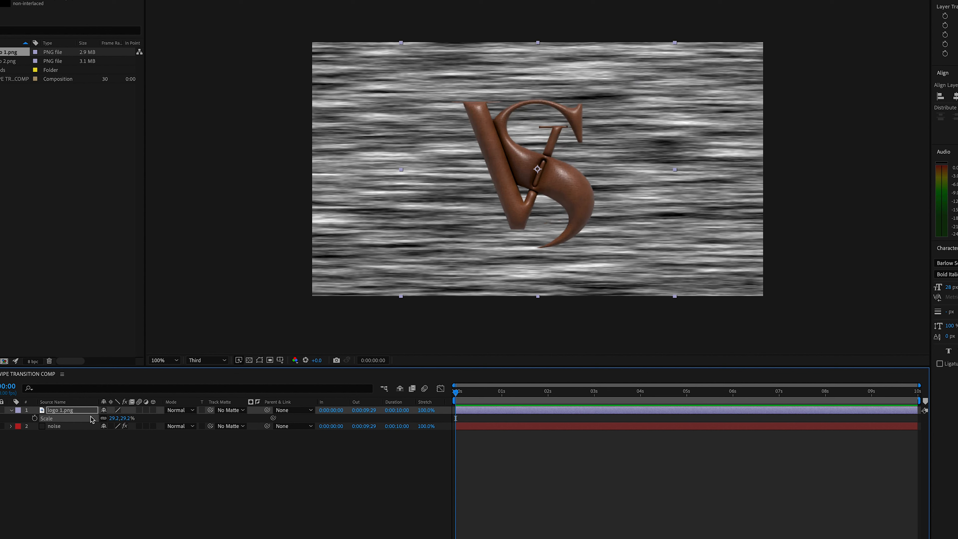
click(86, 449)
Pre-compose the logo 1.png layer as LOGO, moving all attributes into the new composition.
click(69, 412)
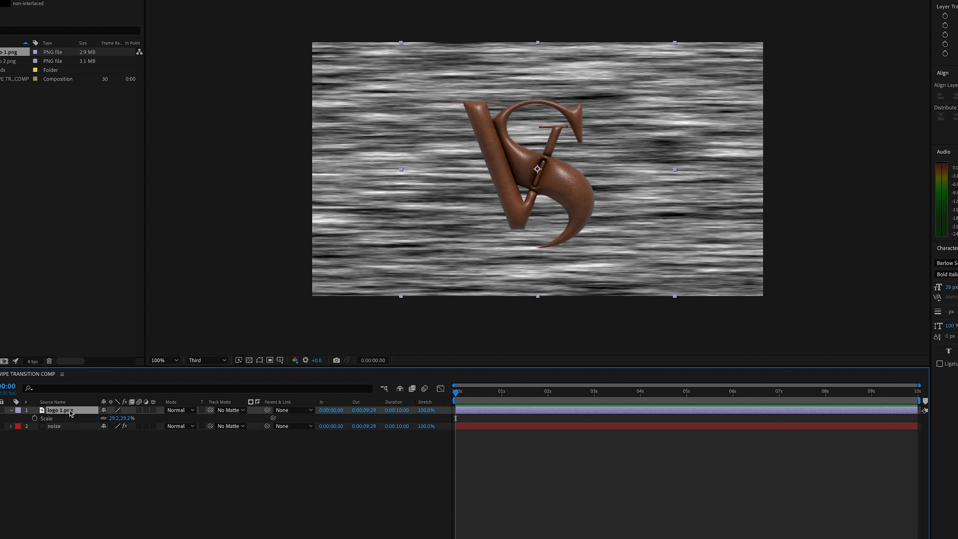
right_click(67, 414)
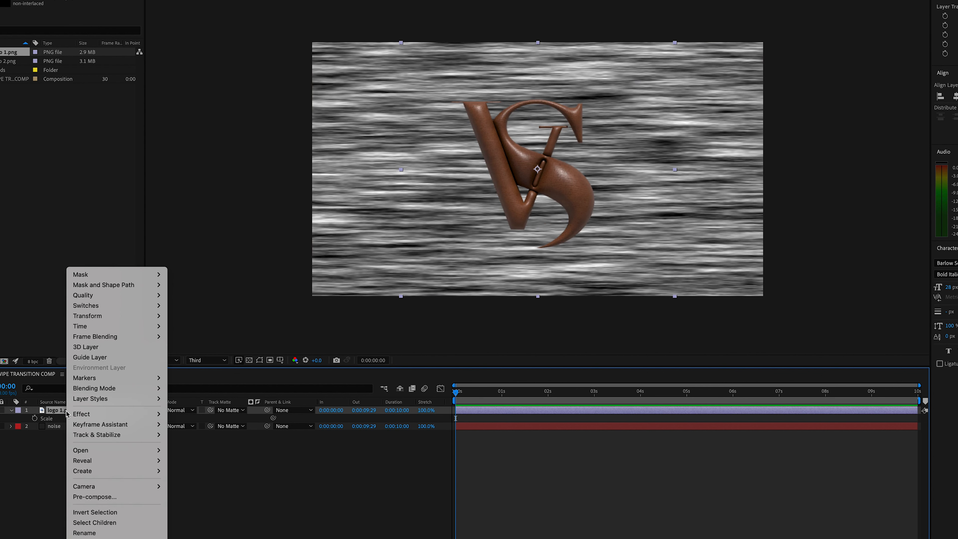
click(108, 497)
text(LOGO)
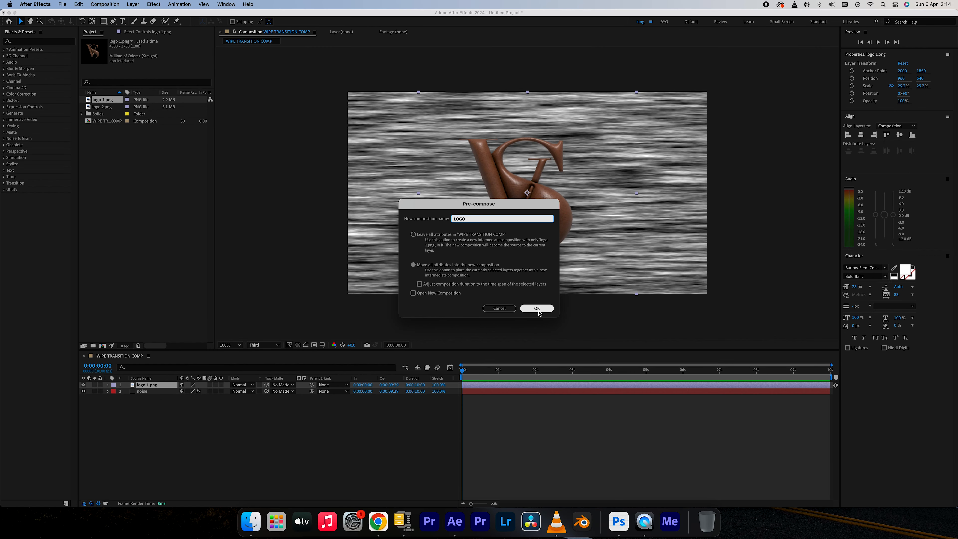
click(550, 314)
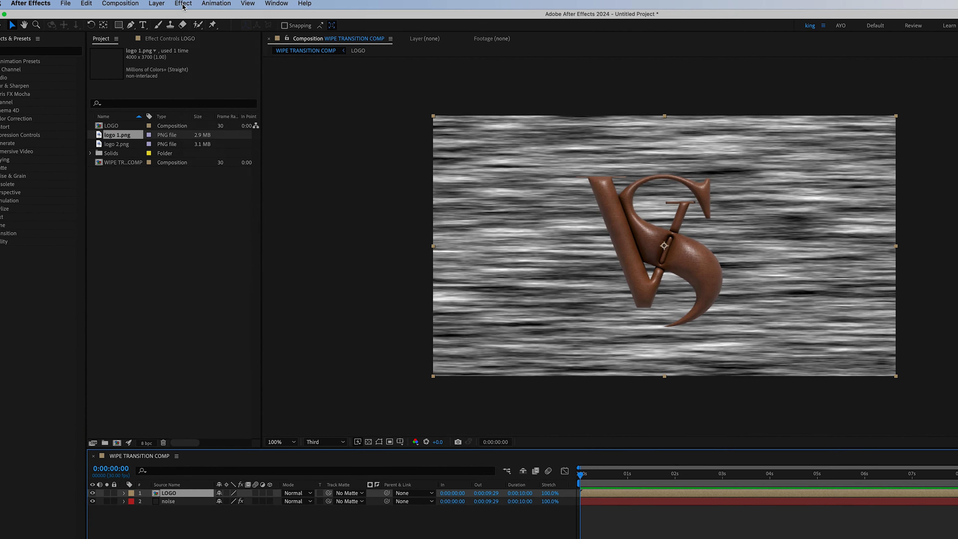
Apply the Gaussian Blur effect to the LOGO layer.
click(153, 4)
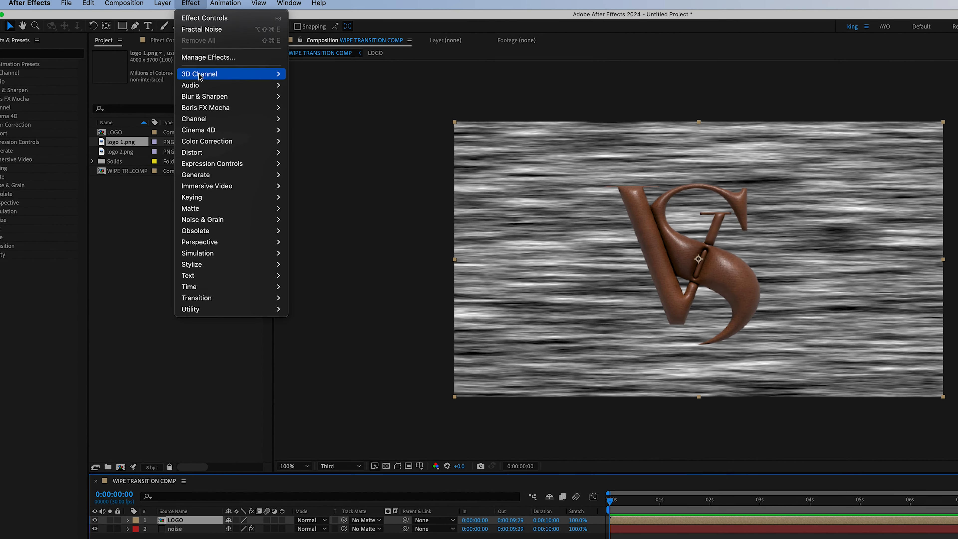
mouse_move(207, 98)
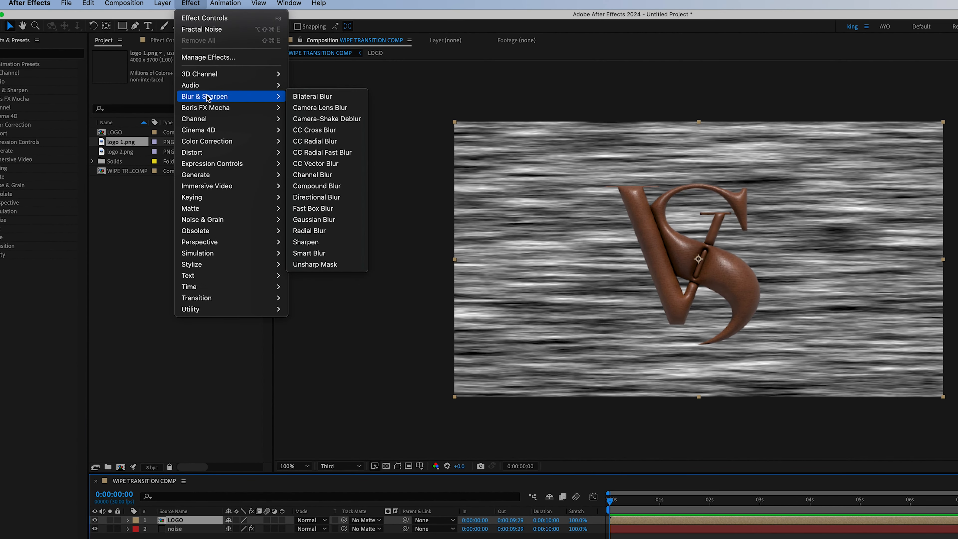
click(320, 219)
Apply the Fast Box Blur effect to the LOGO layer.
click(190, 3)
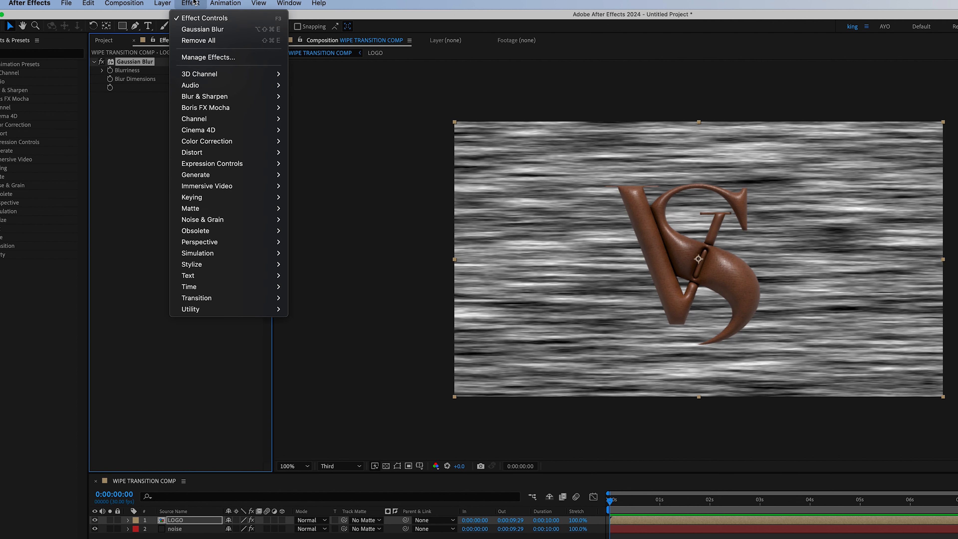
mouse_move(204, 99)
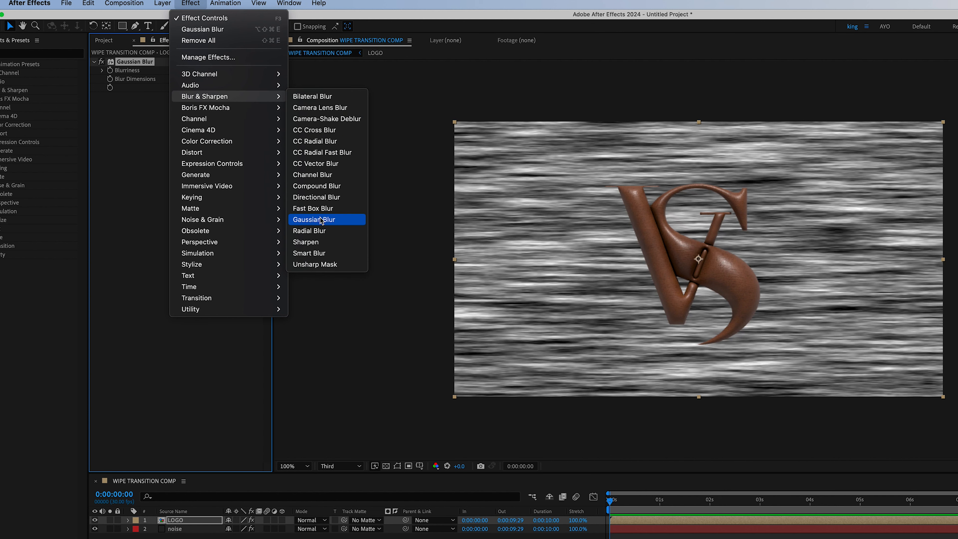
click(321, 208)
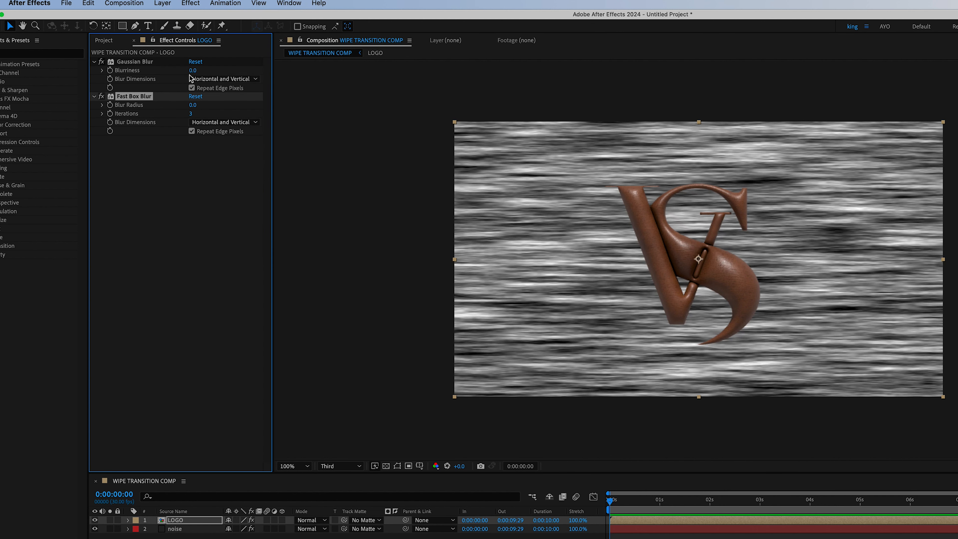
Set the Gaussian Blur effect's Blurriness on the LOGO layer to about 195.8.
drag(194, 71, 694, 118)
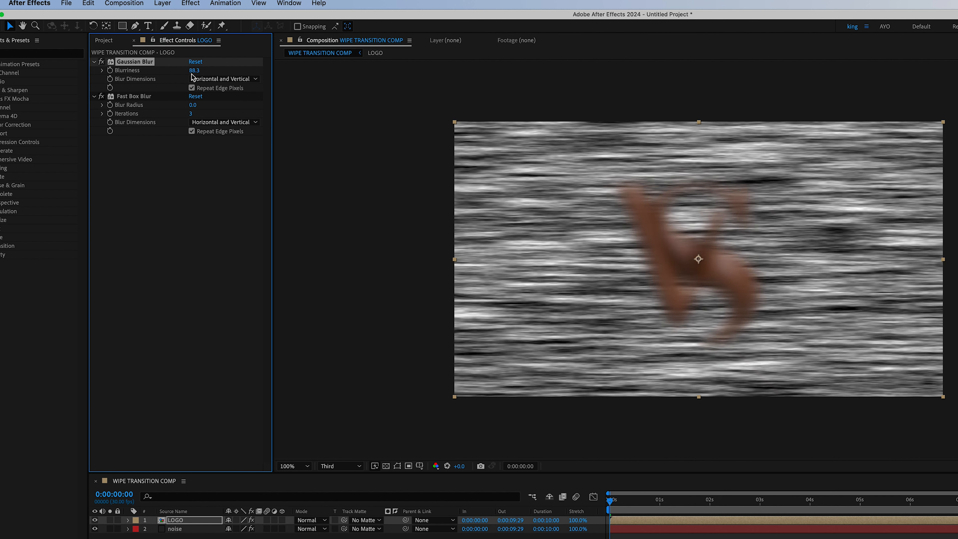
drag(194, 70, 317, 74)
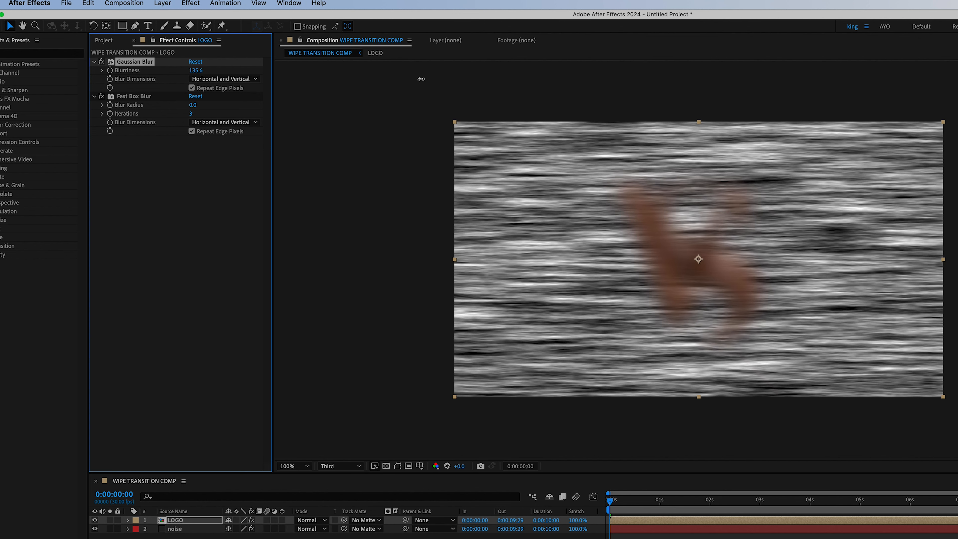
drag(195, 70, 727, 104)
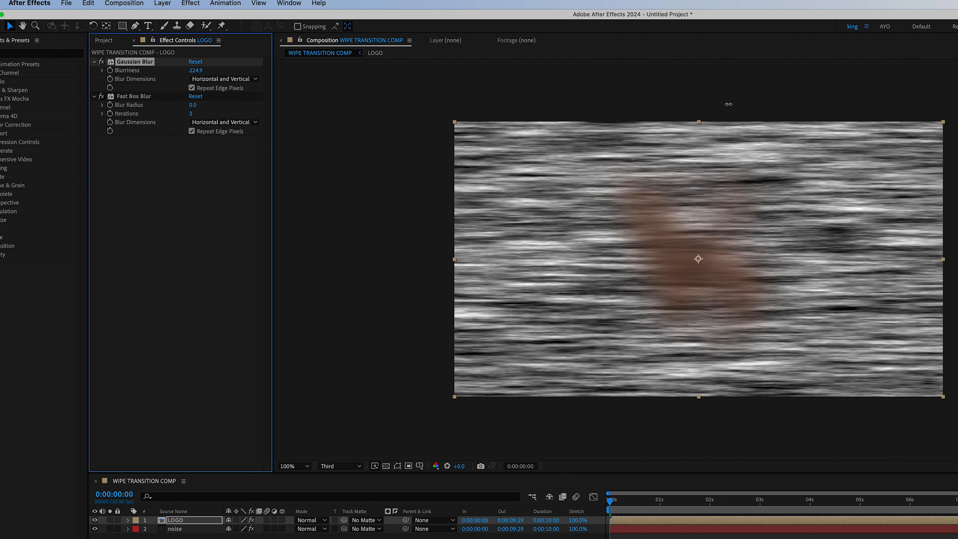
drag(195, 70, 231, 70)
drag(197, 70, 157, 76)
Set the Fast Box Blur to blur only vertically, with 1 iteration and a blur radius of about 575.
drag(193, 105, 301, 107)
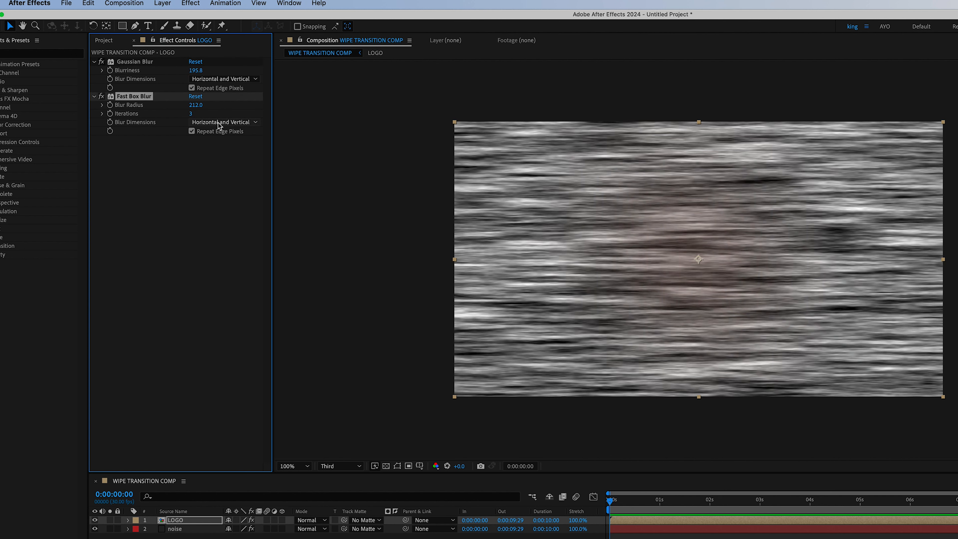
click(219, 122)
click(205, 156)
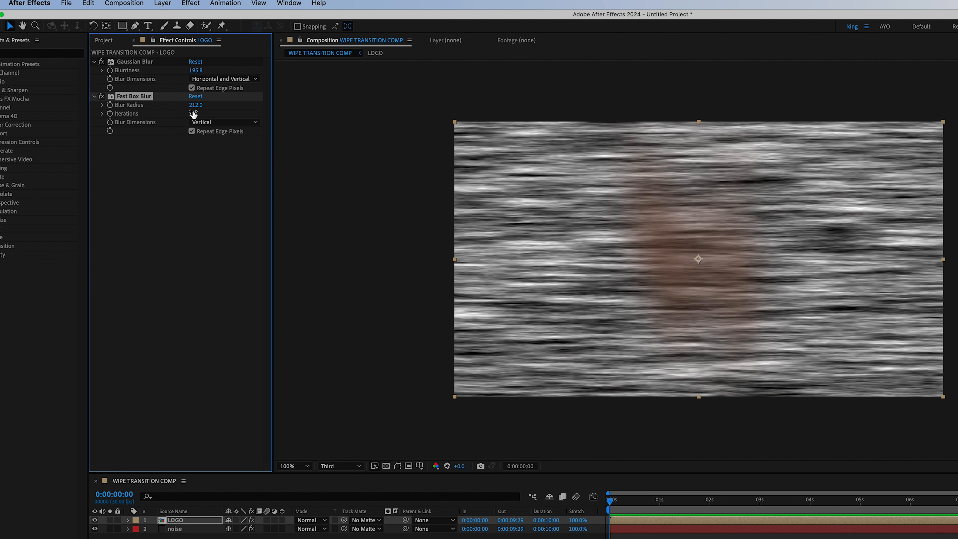
drag(196, 106, 335, 110)
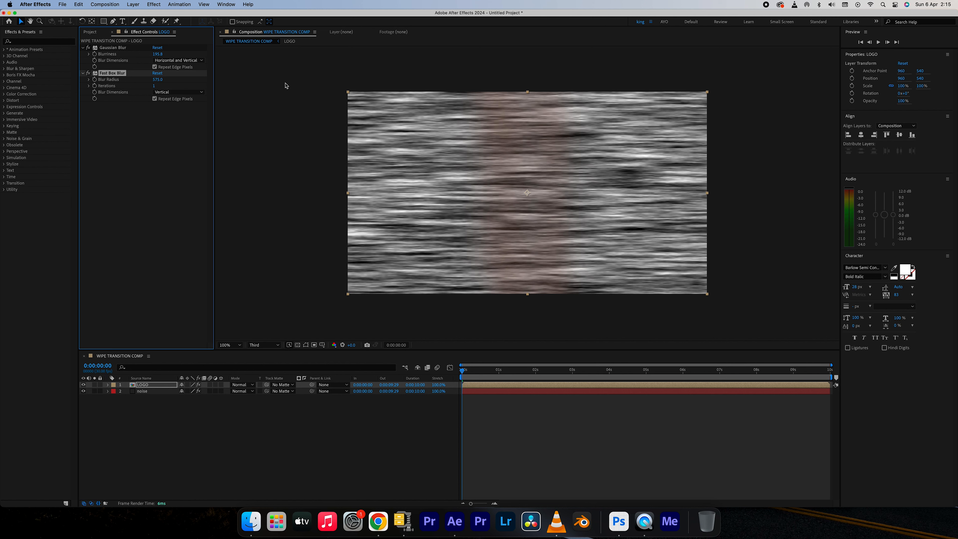
Apply the Curves effect to the LOGO layer.
click(154, 4)
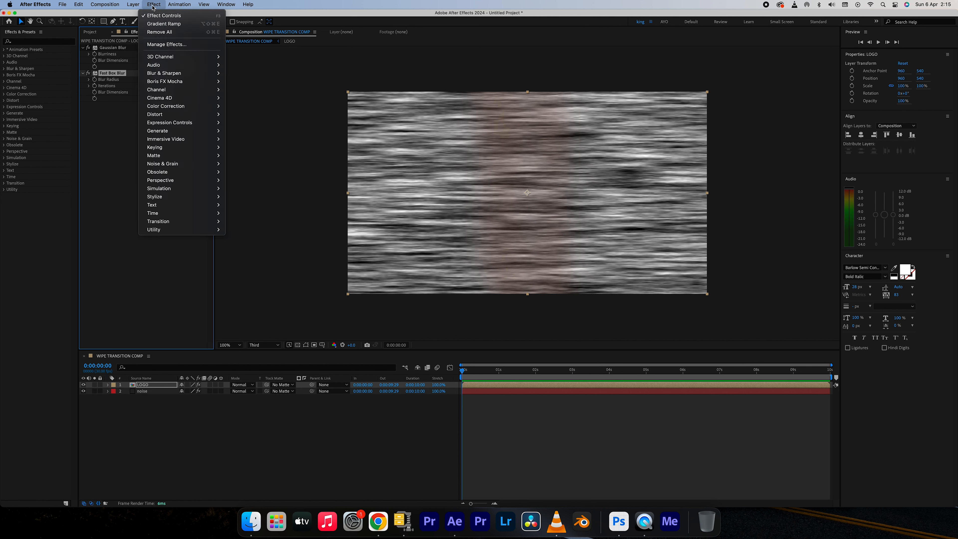
mouse_move(173, 107)
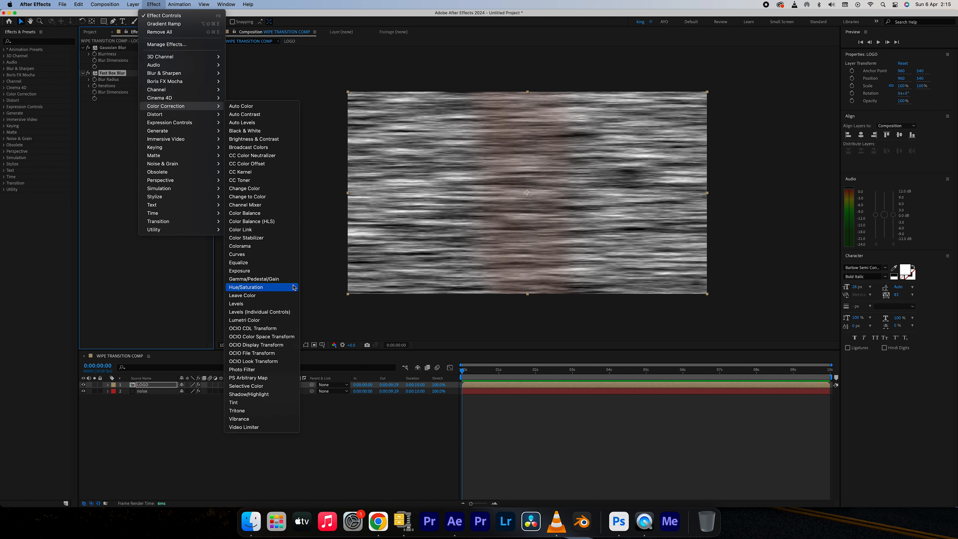
click(256, 258)
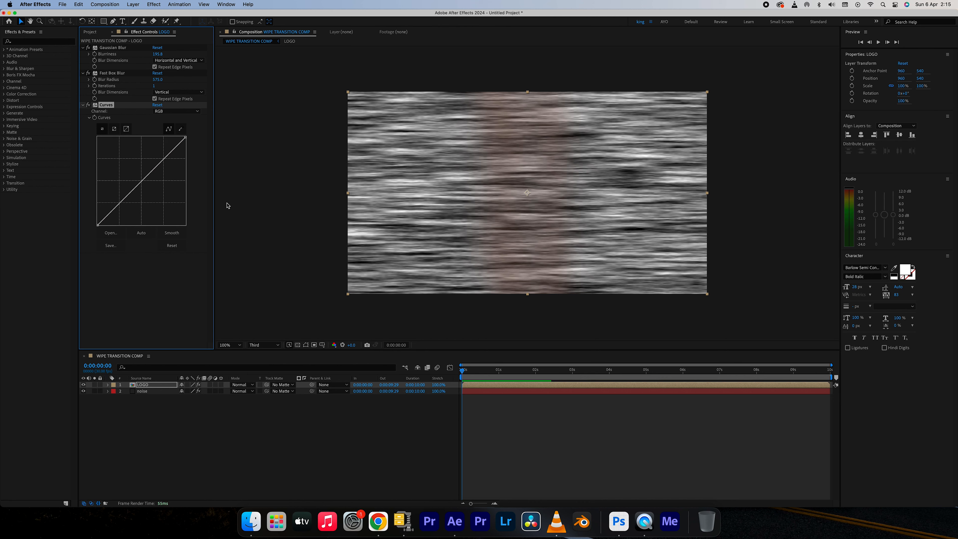
Pull the upper end of the Curves effect's Alpha curve to the graph's upper-left corner and raise the Fast Box Blur radius to about 976.
click(171, 112)
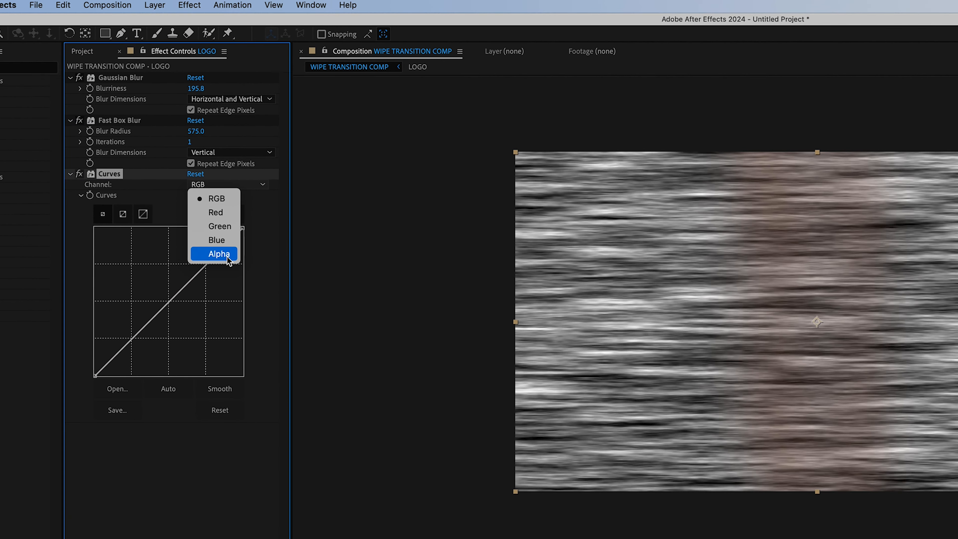
click(183, 152)
drag(238, 232, 95, 230)
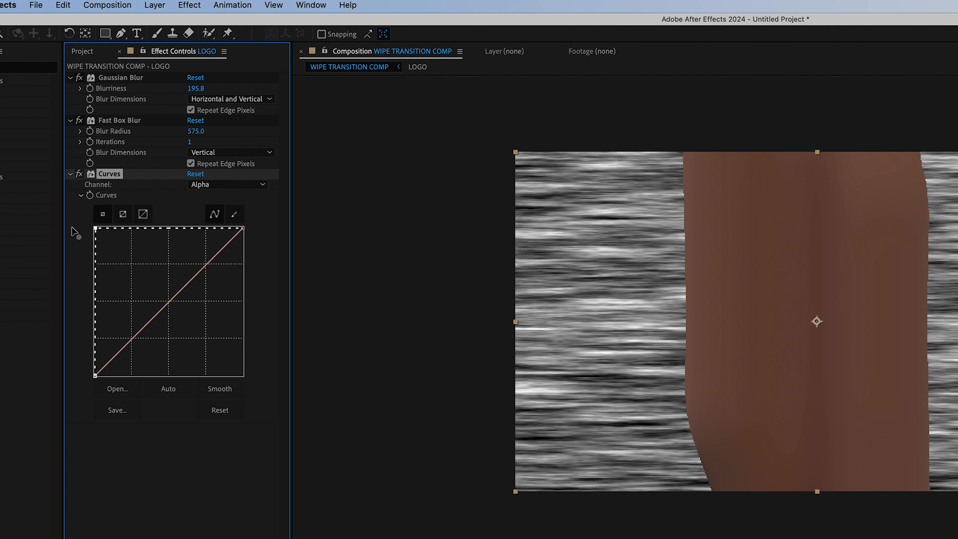
drag(198, 131, 456, 142)
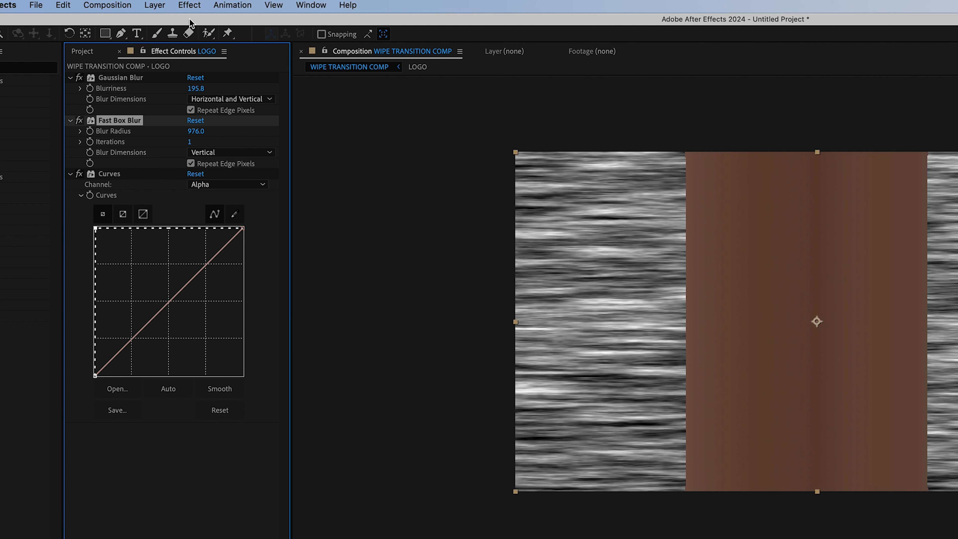
Apply the Gradient Ramp effect to the LOGO layer.
click(190, 5)
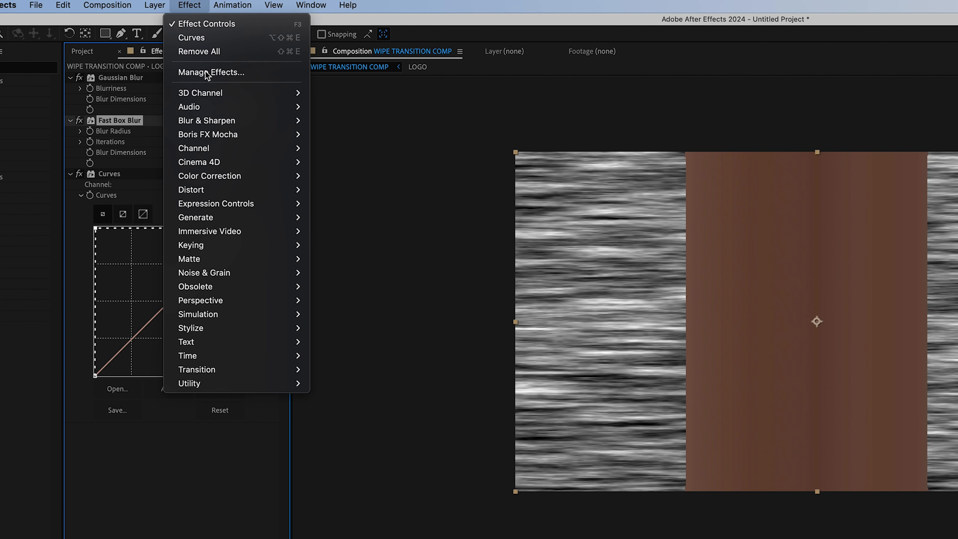
mouse_move(206, 220)
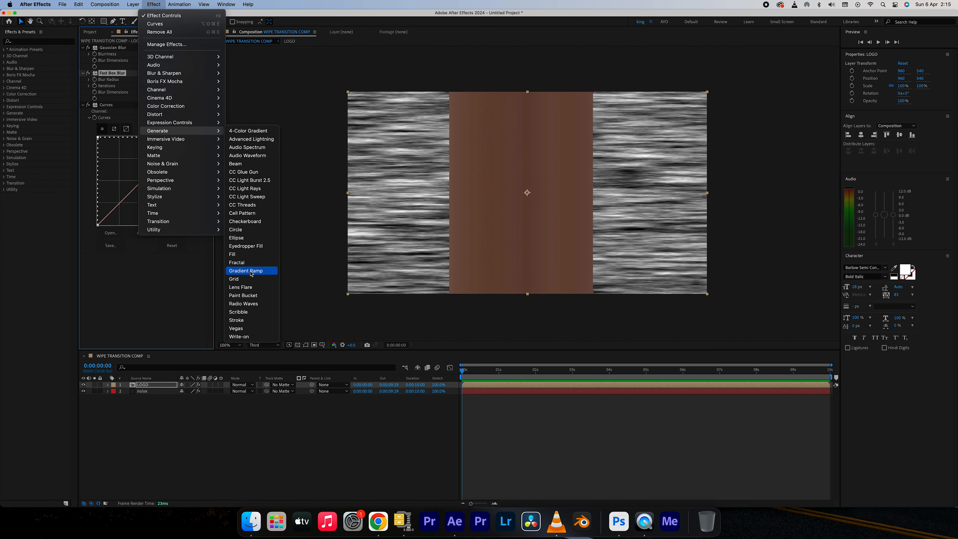
click(336, 452)
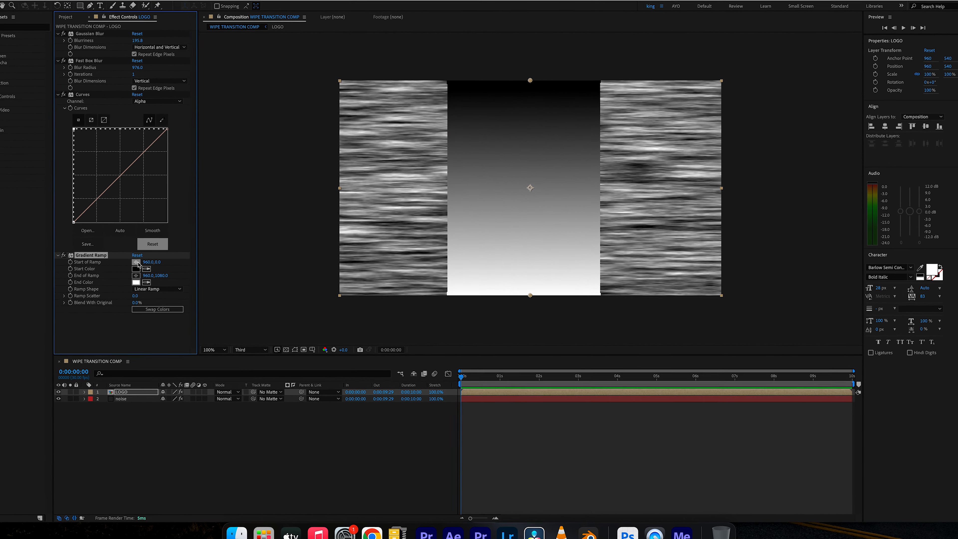
Make the gradient run horizontally by placing Start of Ramp at about 1360, 564 and End of Ramp at about 482, 594.
click(136, 262)
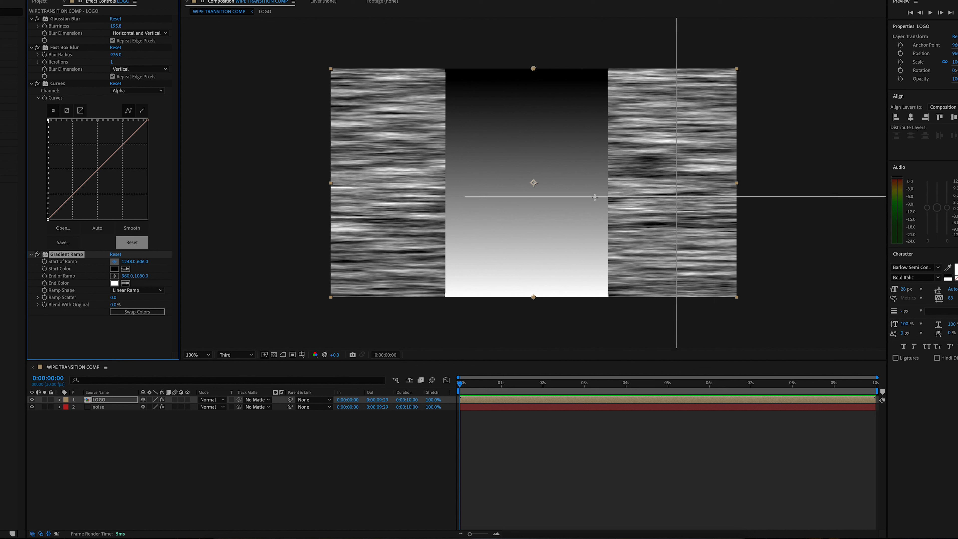
click(618, 188)
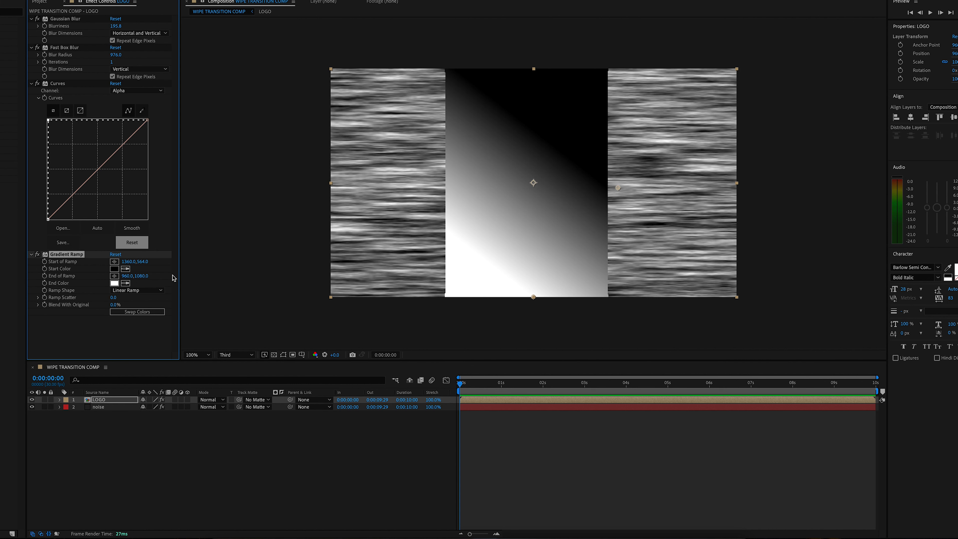
click(115, 276)
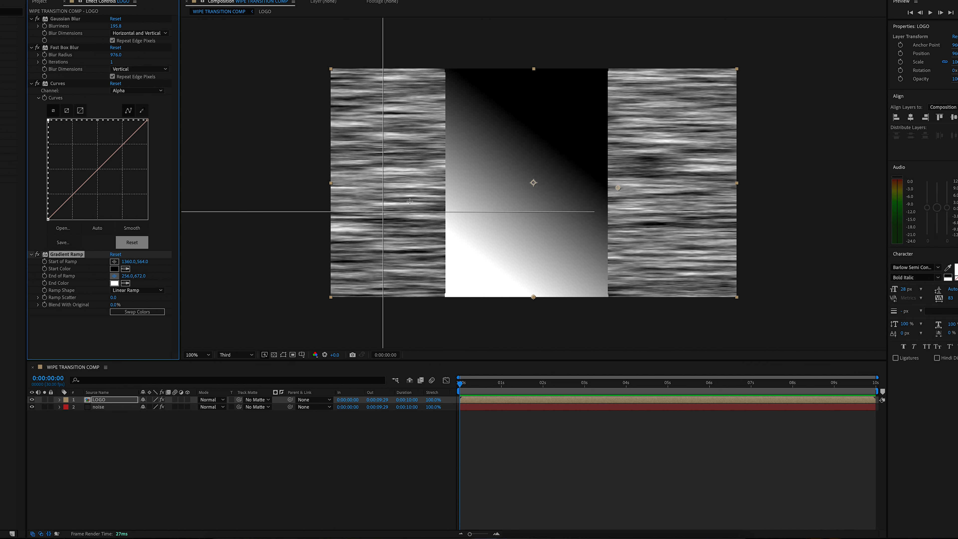
click(433, 194)
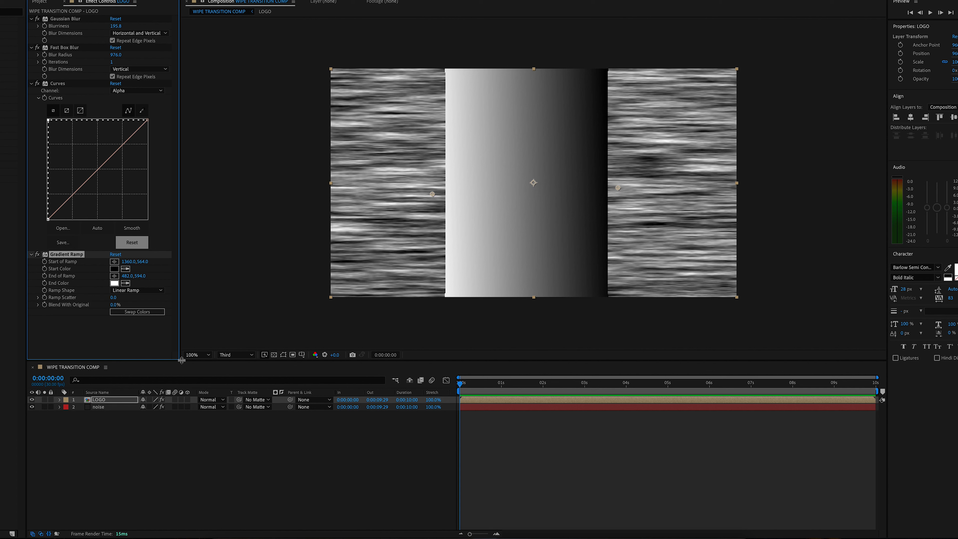
Set the LOGO layer's blending mode to Multiply and move the current time to 0:00:00:27.
click(220, 400)
click(223, 194)
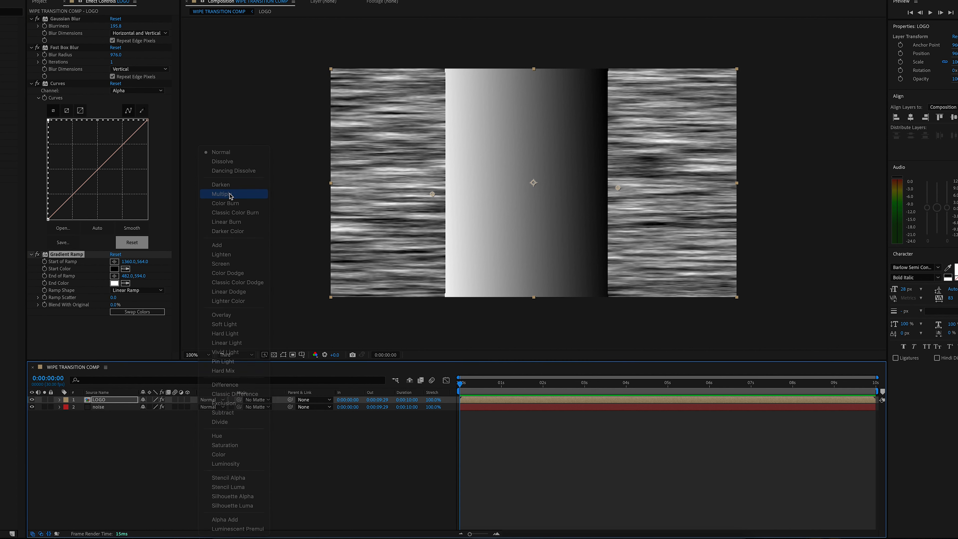
drag(486, 389, 498, 389)
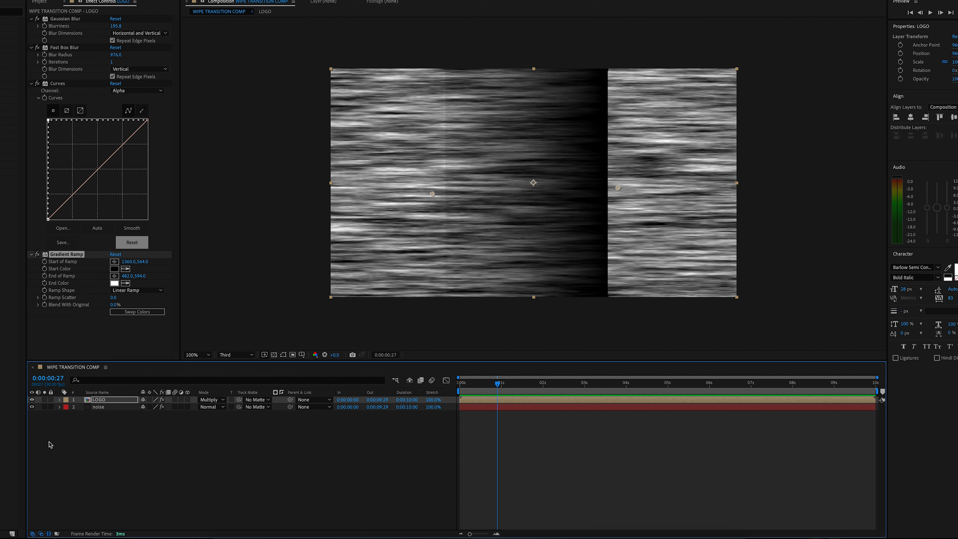
Pre-compose the LOGO and noise layers together as NOISE, moving all attributes into the new composition.
drag(109, 434, 103, 401)
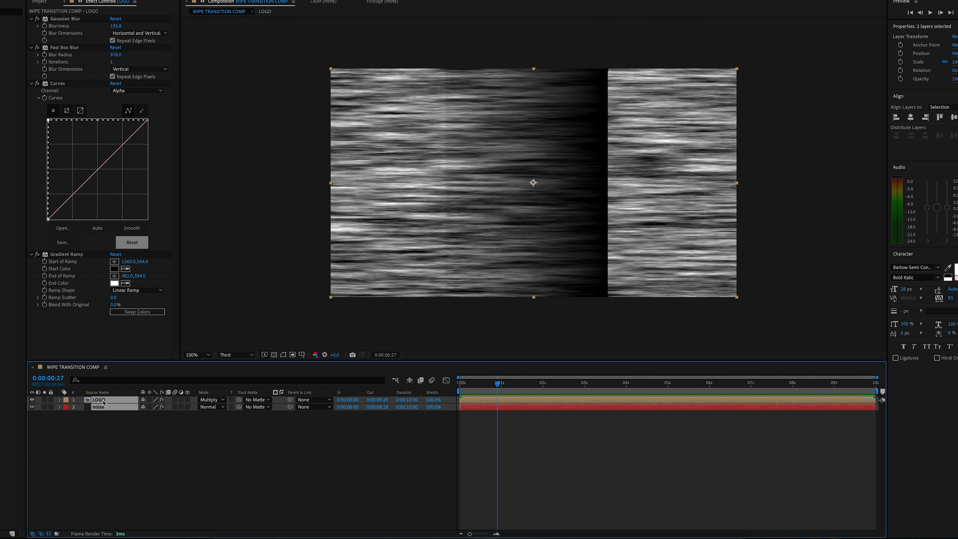
right_click(102, 402)
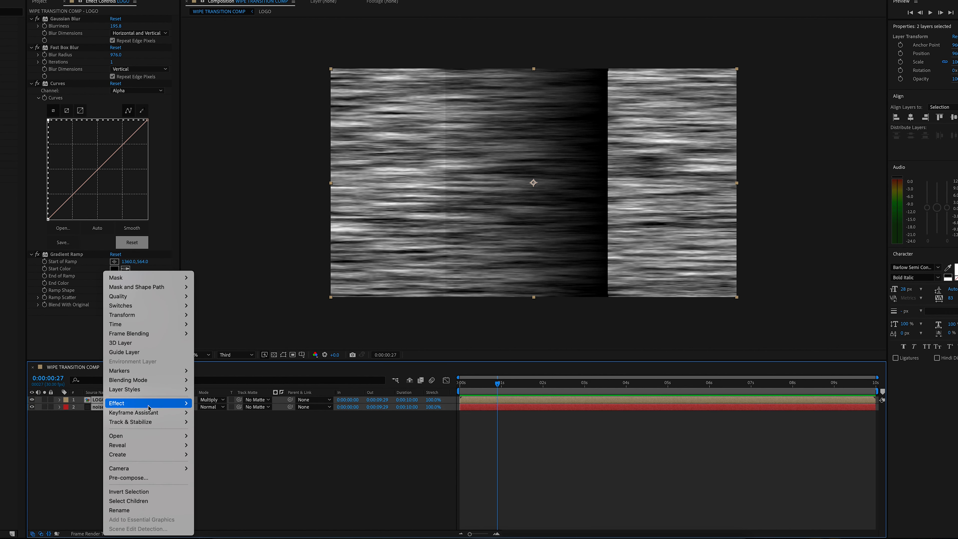
click(150, 477)
text(NOISE)
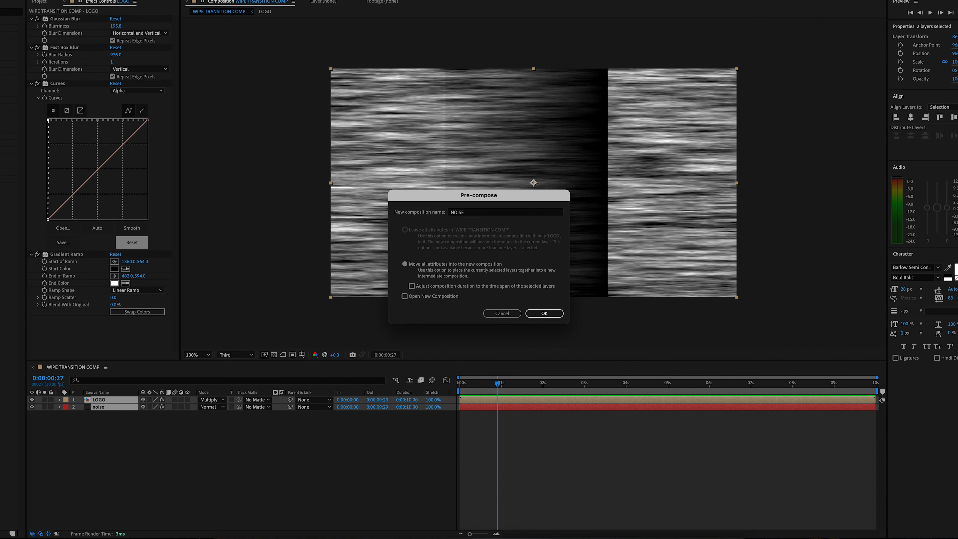
key(Return)
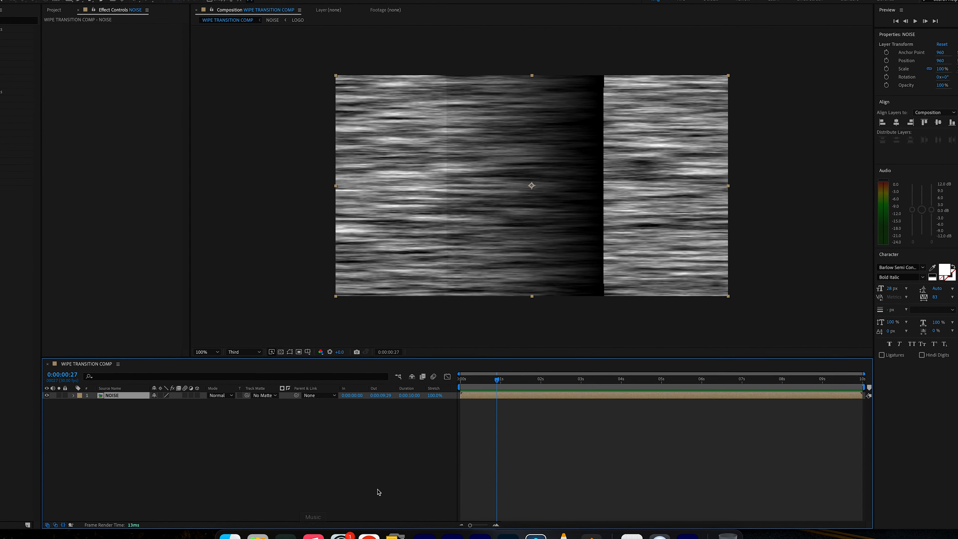
Create a new 1920 x 1080 px solid layer above the NOISE layer using the default settings.
click(133, 4)
mouse_move(188, 15)
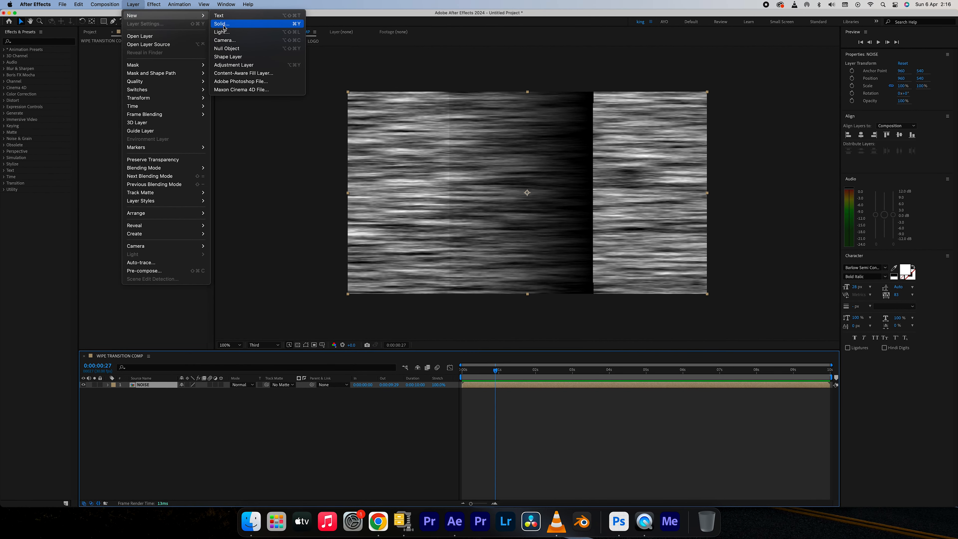
click(226, 25)
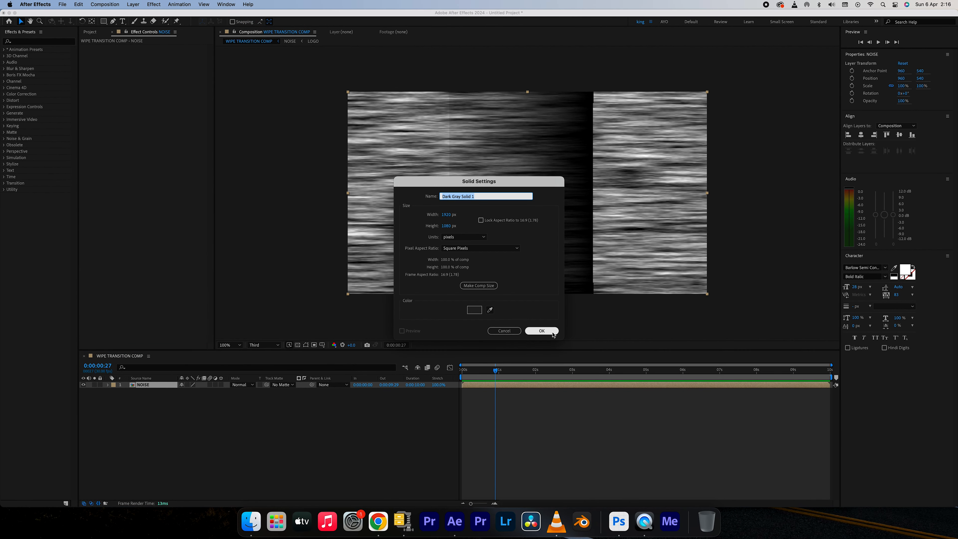
click(542, 331)
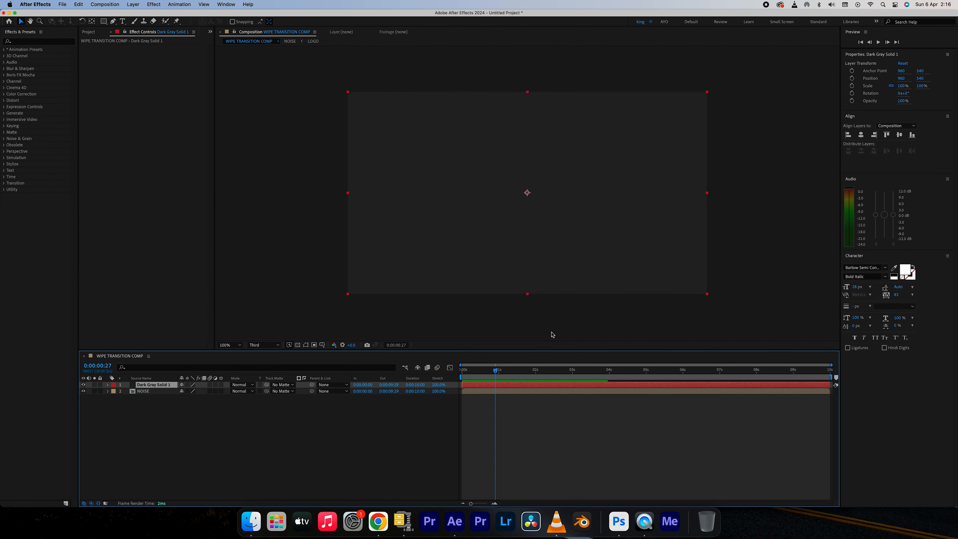
Apply the Fill effect to the solid layer and set its color to white (FFFFFF).
click(153, 4)
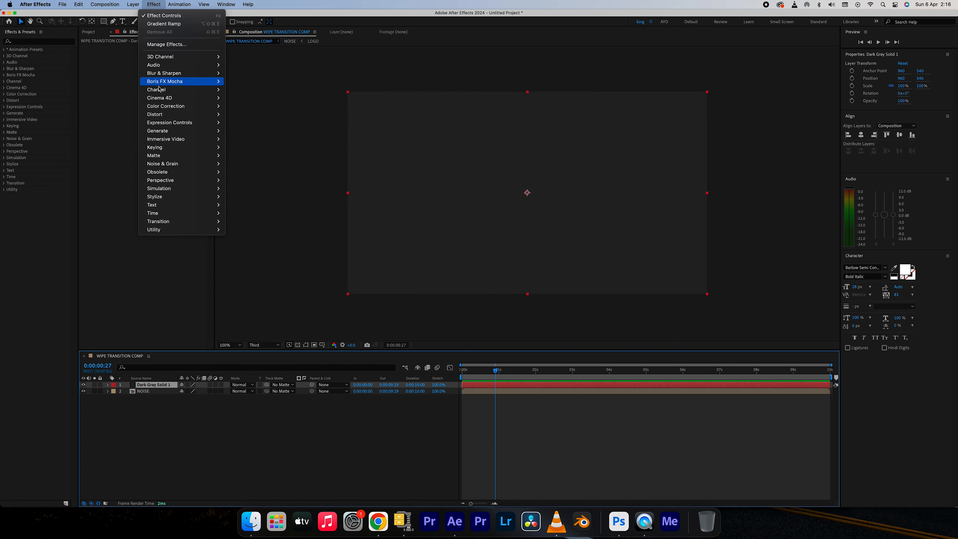
mouse_move(165, 118)
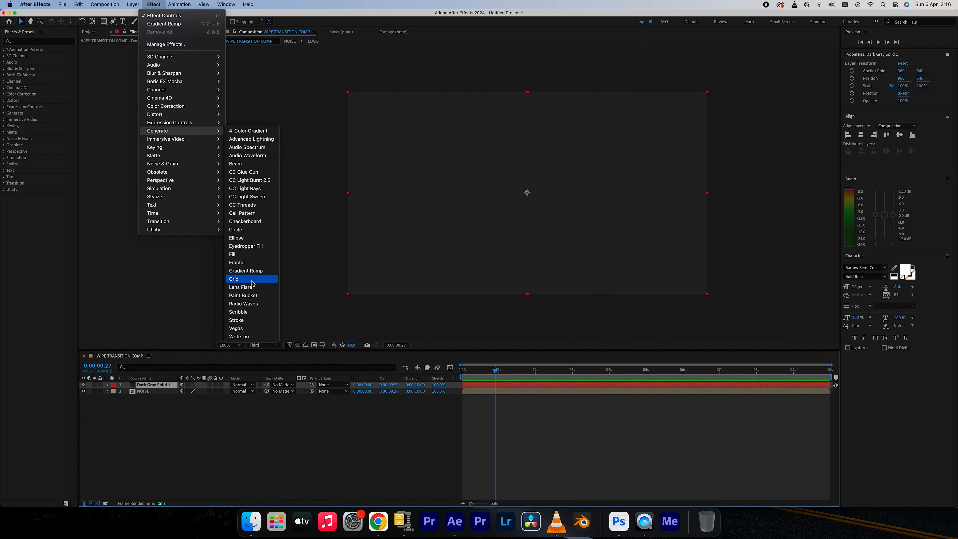
click(238, 254)
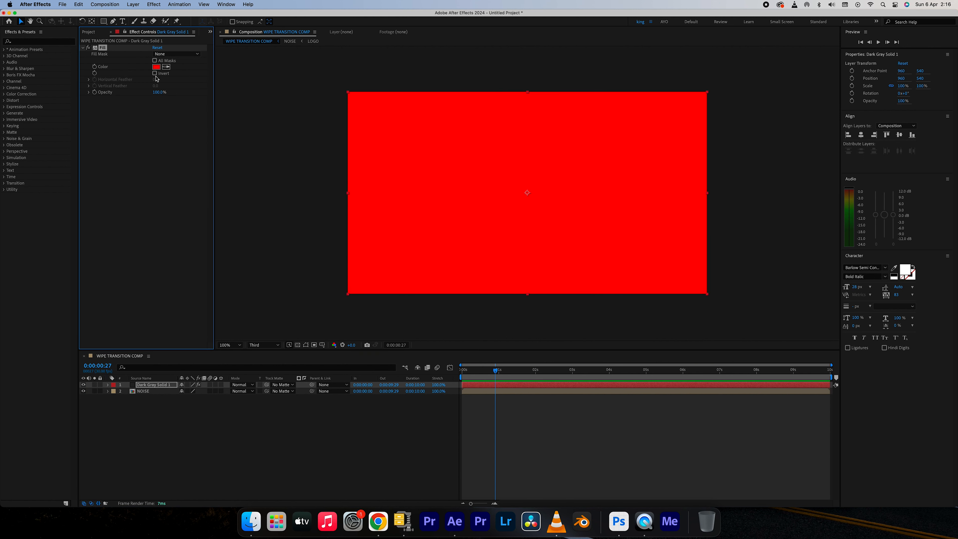
click(156, 67)
drag(373, 426, 325, 388)
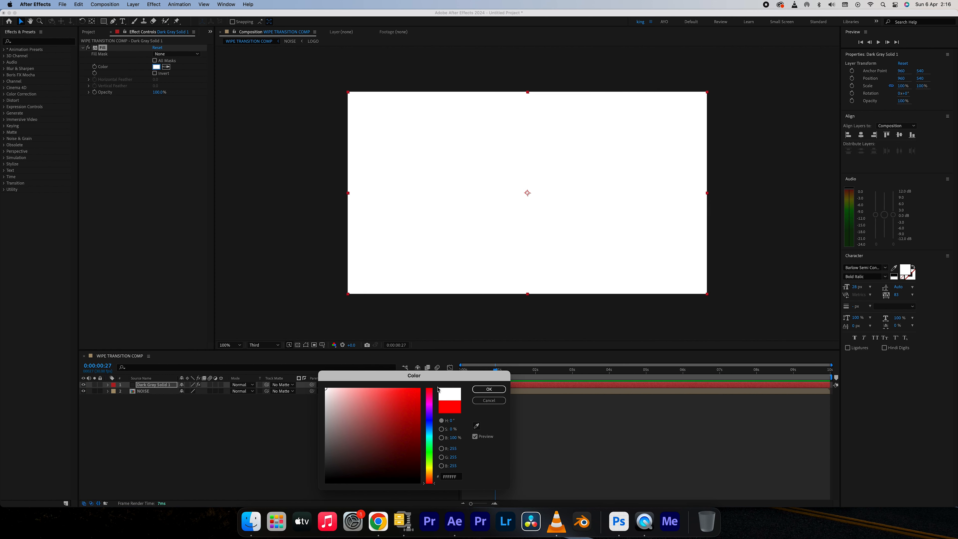
click(489, 389)
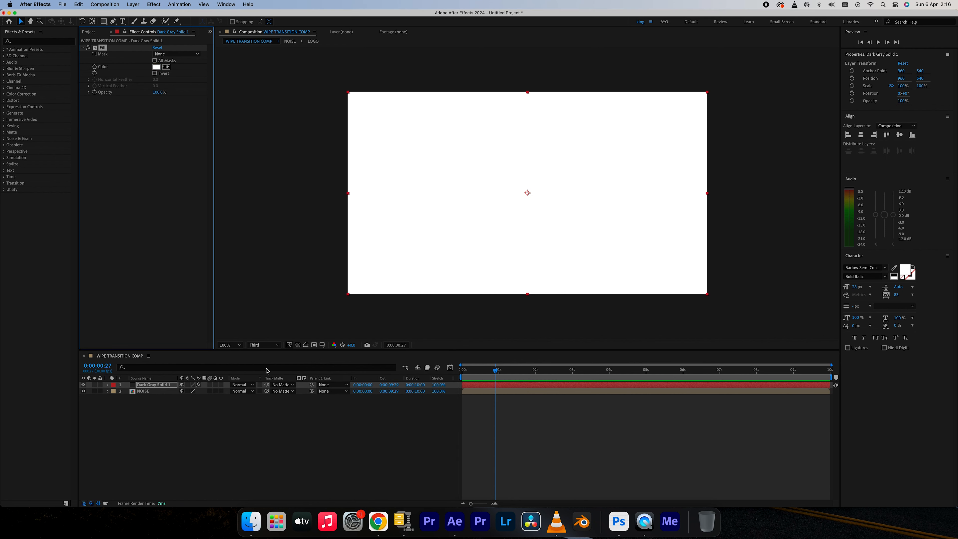
Apply CC Image Wipe to the solid and set a Completion keyframe at 0% at 0:00:06:00.
click(154, 5)
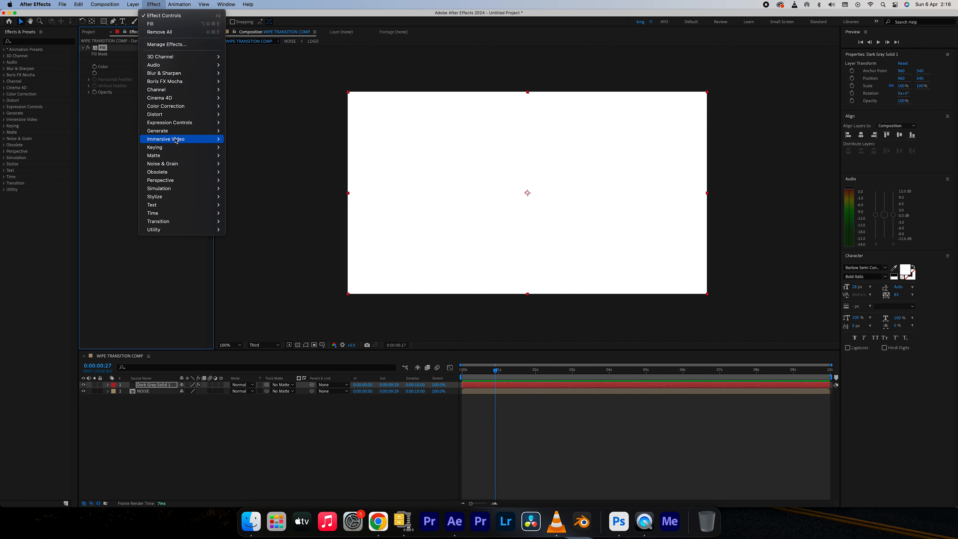
mouse_move(176, 223)
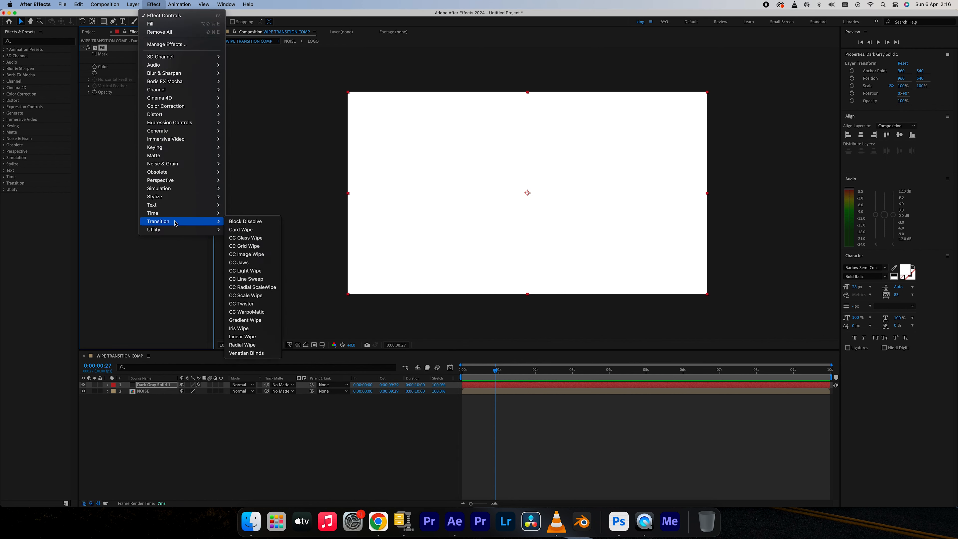
click(258, 258)
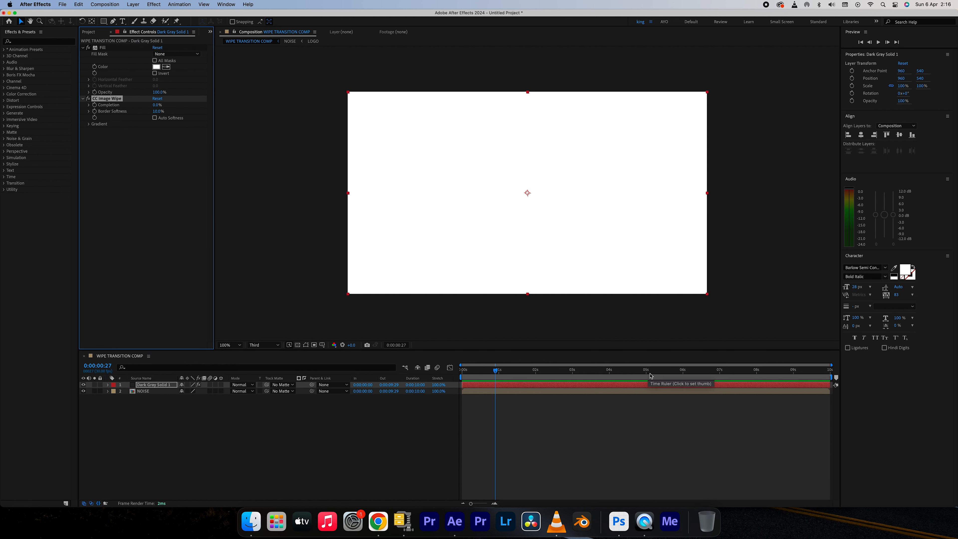
click(683, 374)
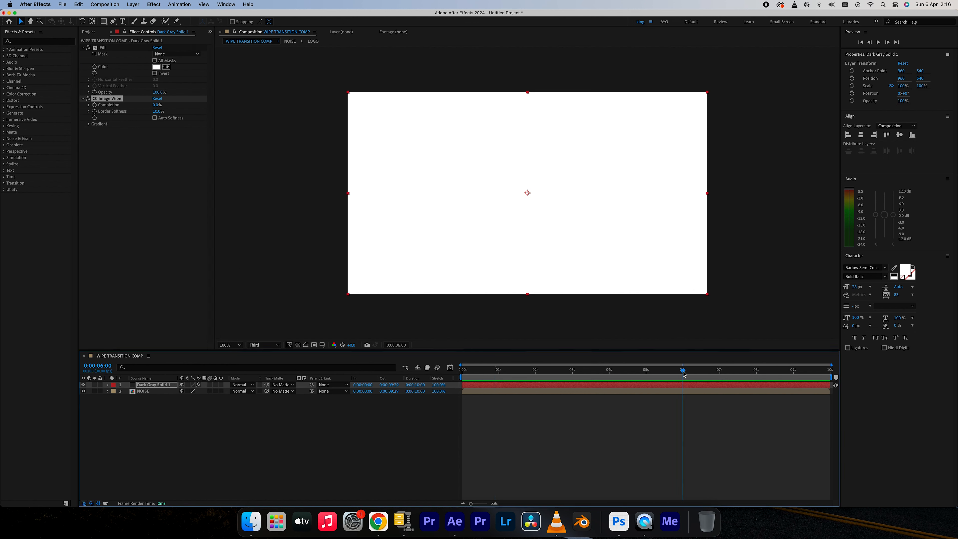
click(94, 108)
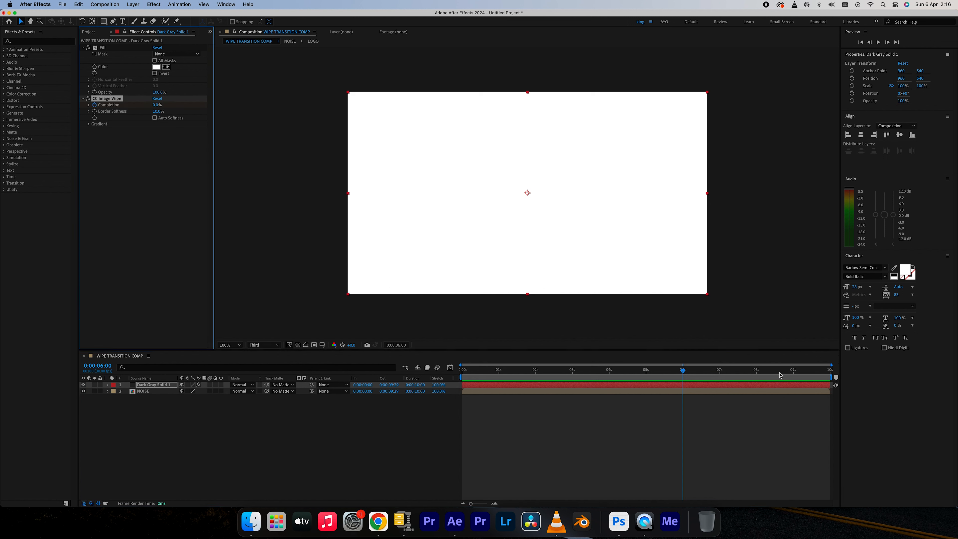
Set CC Image Wipe's Completion to 100% at 0:00:08:01 and its Border Softness to 0%.
click(759, 375)
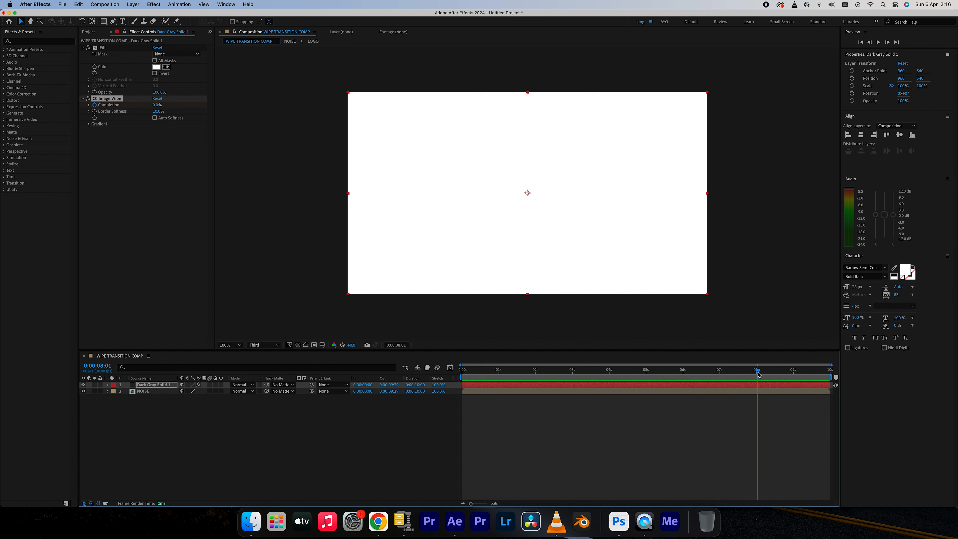
drag(157, 105, 210, 106)
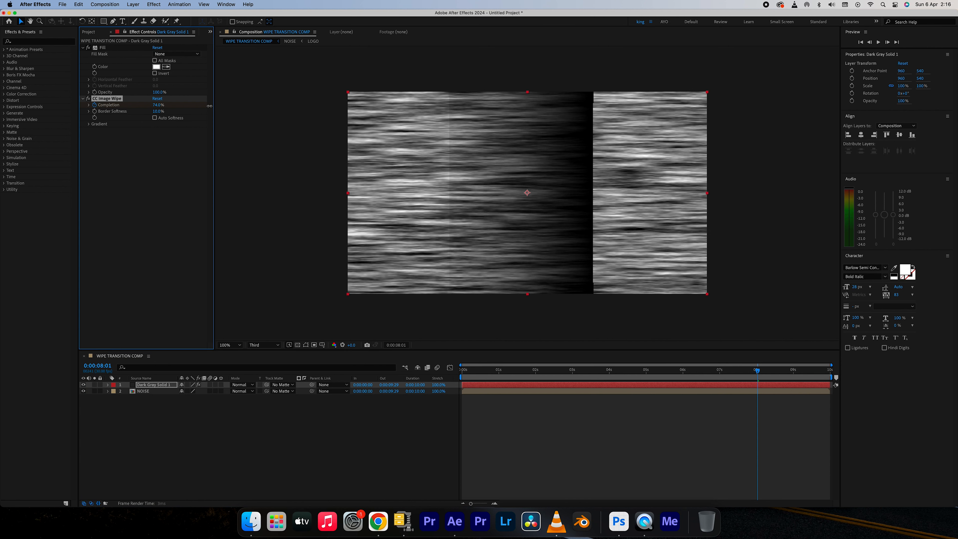
drag(315, 111, 315, 111)
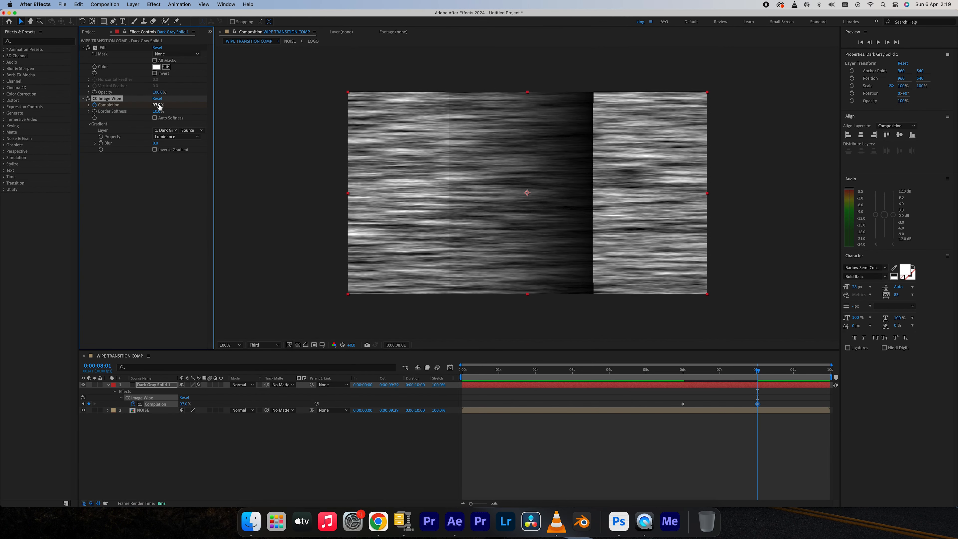
drag(159, 106, 124, 112)
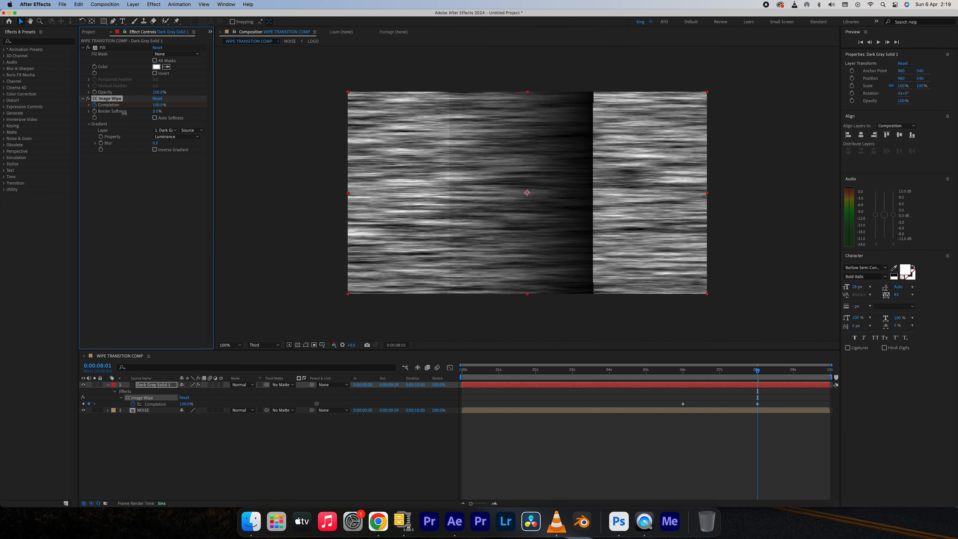
Use the NOISE layer as CC Image Wipe's gradient layer and hide NOISE in the composition.
click(171, 131)
click(178, 160)
click(83, 410)
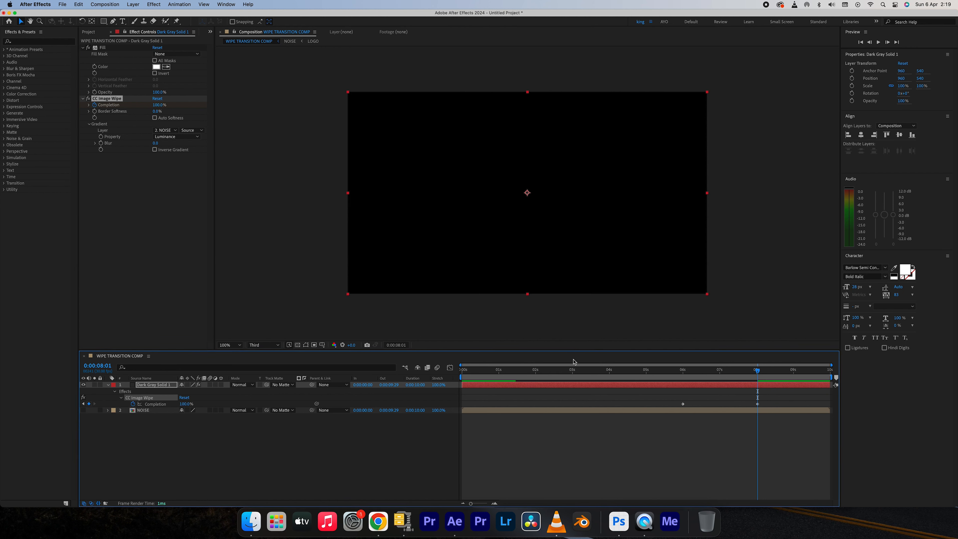
Apply Easy Ease to both Completion keyframes of the CC Image Wipe effect.
click(797, 420)
drag(797, 420, 753, 406)
right_click(758, 405)
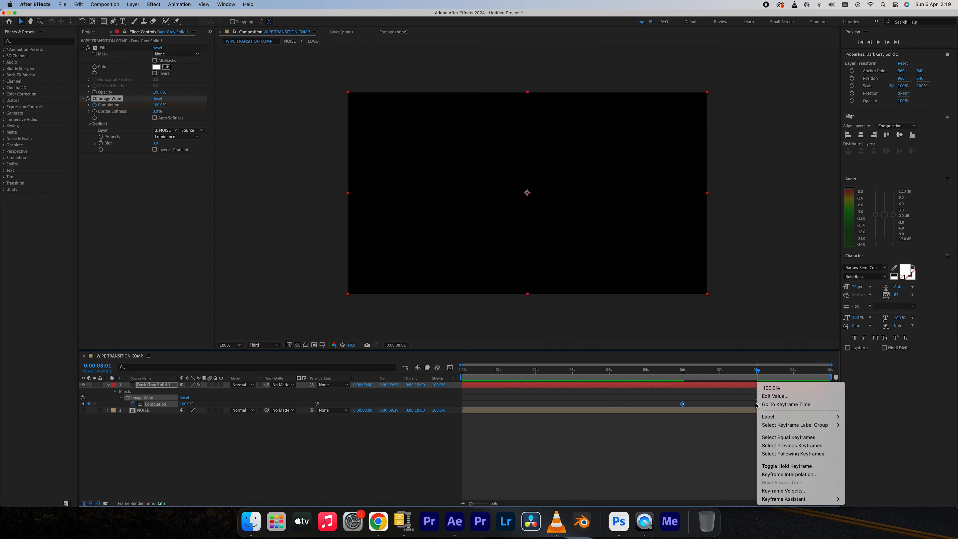
mouse_move(786, 499)
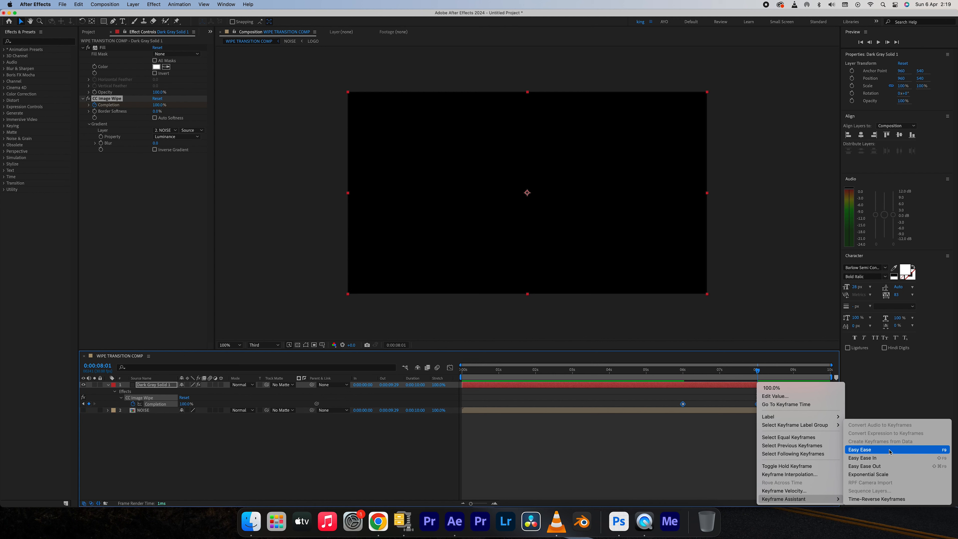
click(889, 452)
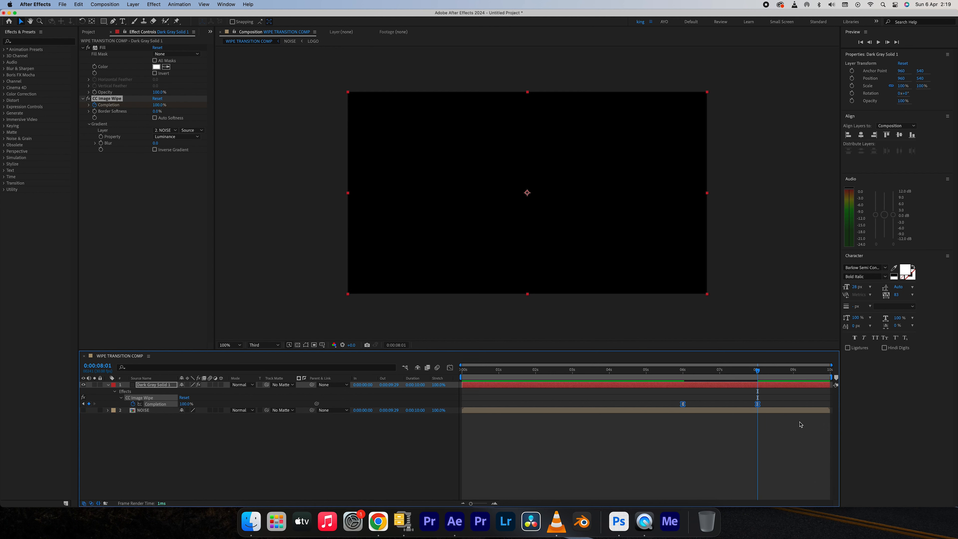
Preview the wipe around 0:00:07:00 and add a Fast Box Blur to the solid with a Blur Radius of 7 and Repeat Edge Pixels enabled.
drag(535, 373, 725, 384)
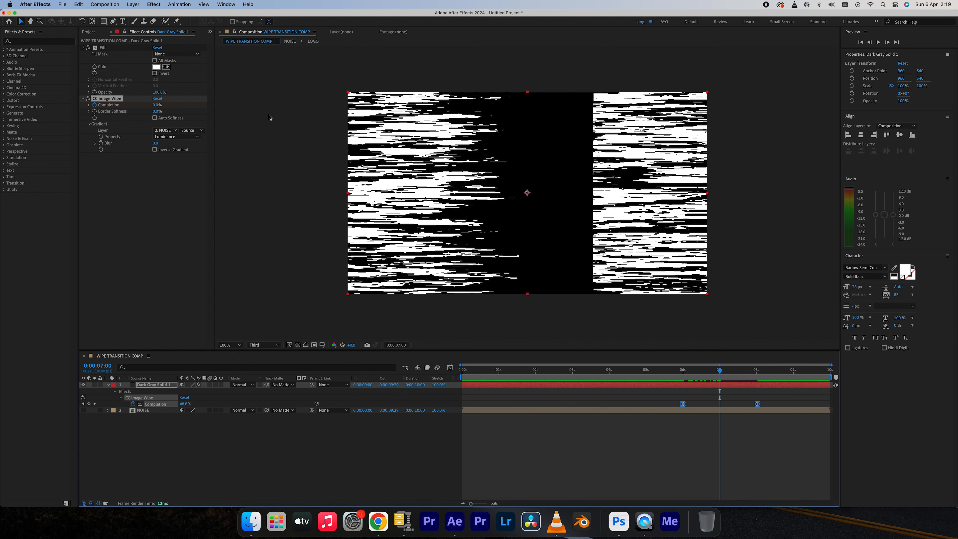
click(154, 4)
mouse_move(166, 77)
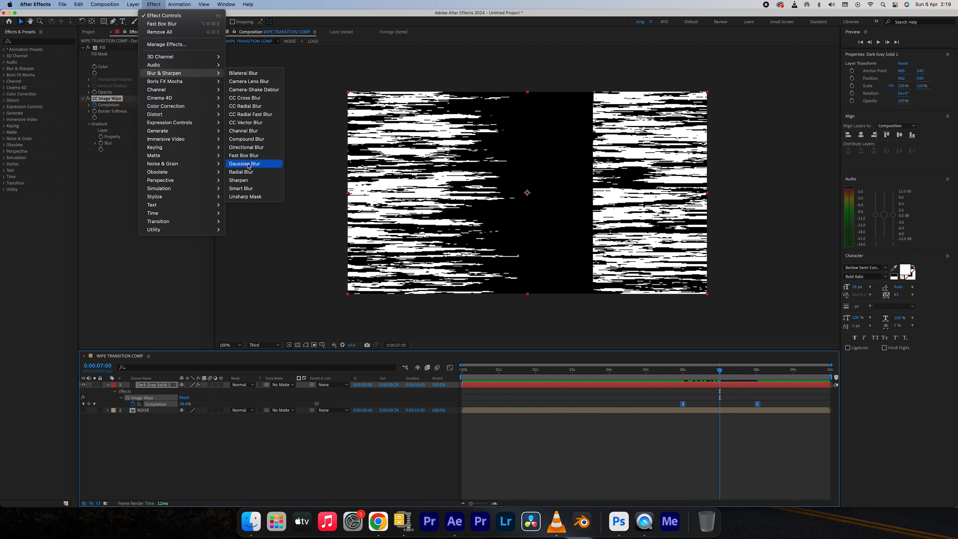
click(249, 156)
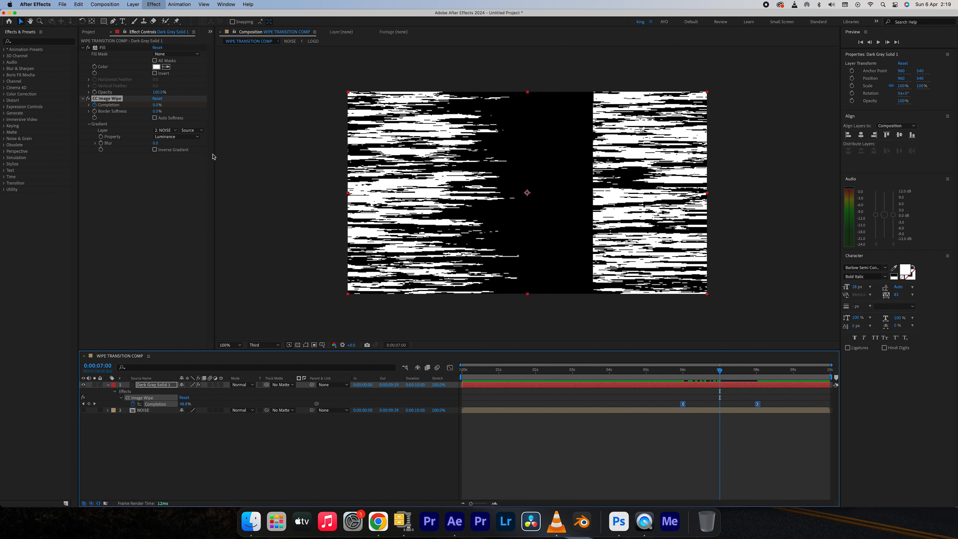
mouse_move(159, 162)
mouse_down()
mouse_move(168, 161)
mouse_move(150, 169)
mouse_up()
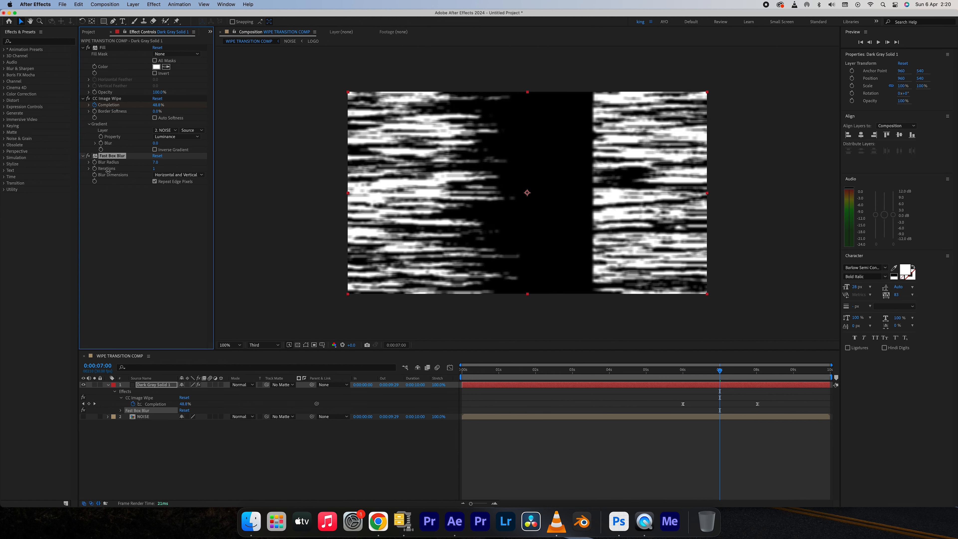
click(669, 372)
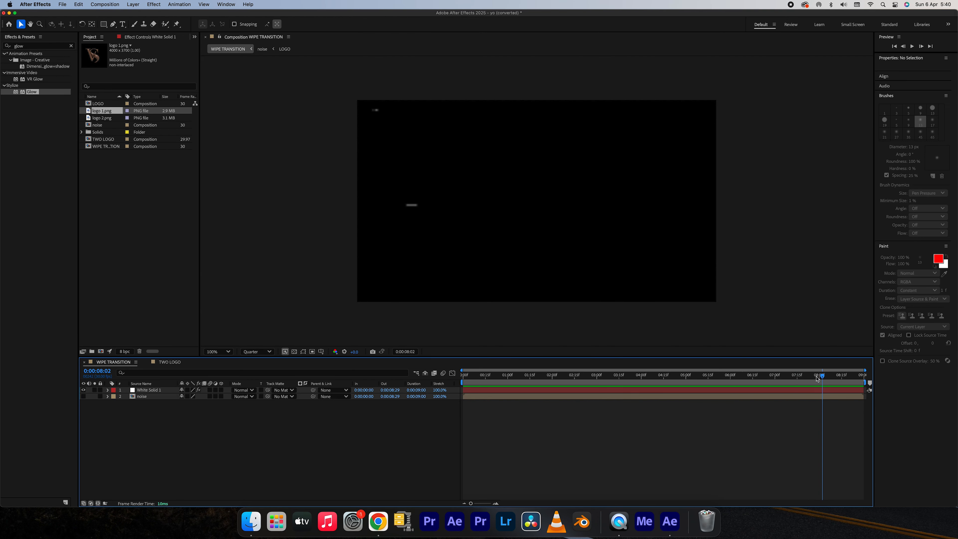
Create a new 1920 x 1080 px composition named GOLDEN LOGO at 29.97 fps with a nine-second duration.
click(99, 251)
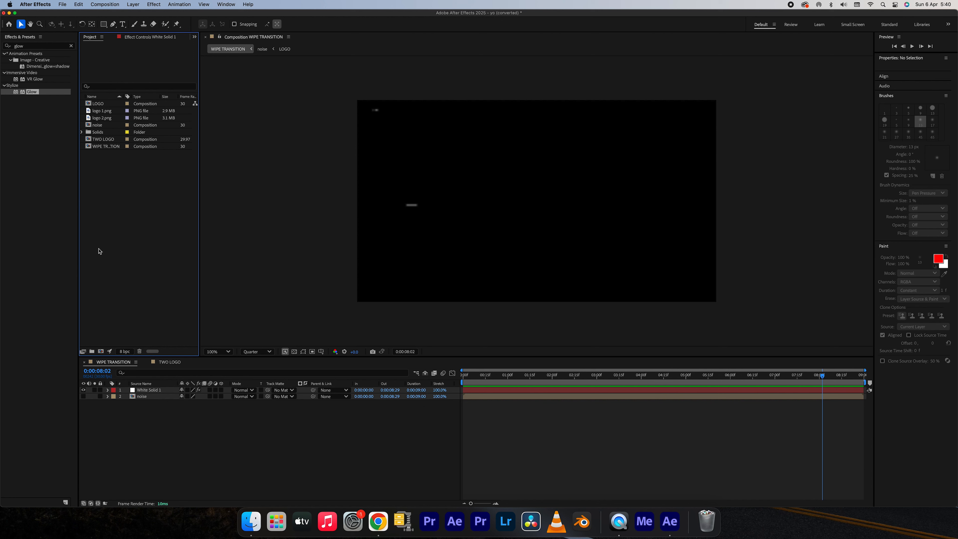
key(super+n)
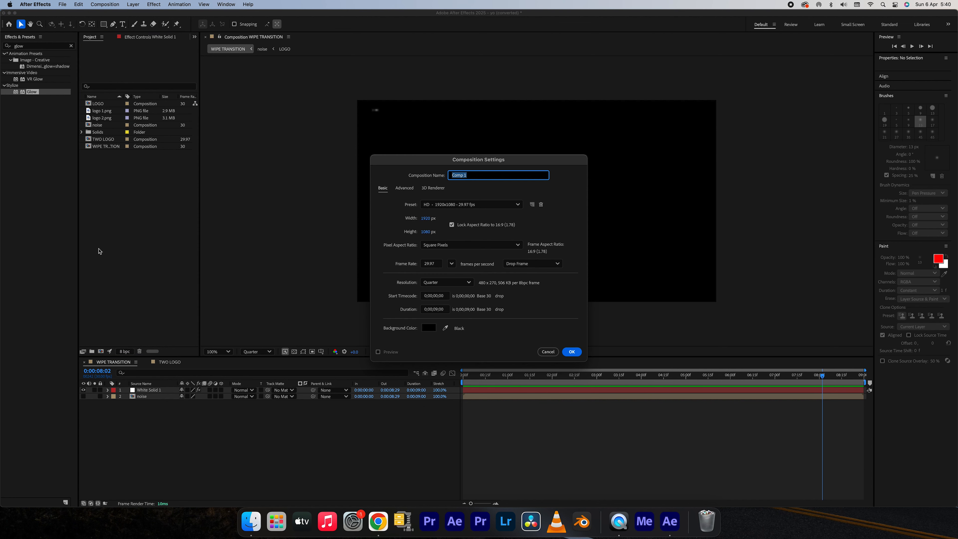
text(G)
click(569, 352)
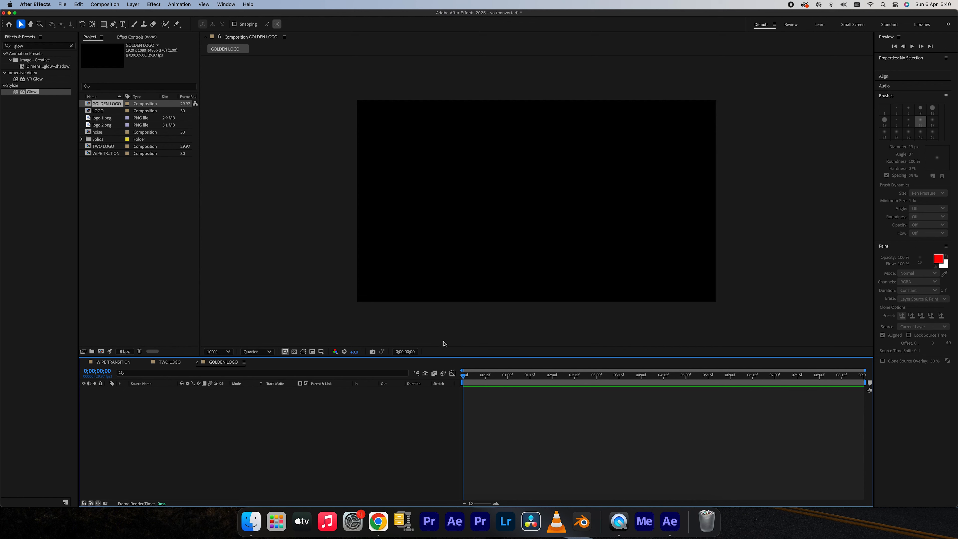
Bring the PX1 (128).jpg photo from Finder into the GOLDEN LOGO timeline and scale it to 29%.
click(257, 525)
scroll(444, 256, up, 2)
scroll(444, 256, up, 3)
click(429, 251)
key(space)
key(space)
drag(470, 249, 188, 433)
key(s)
drag(189, 397, 167, 398)
Apply Gaussian Blur to the photo layer and raise its Blurriness to about 335.
click(153, 4)
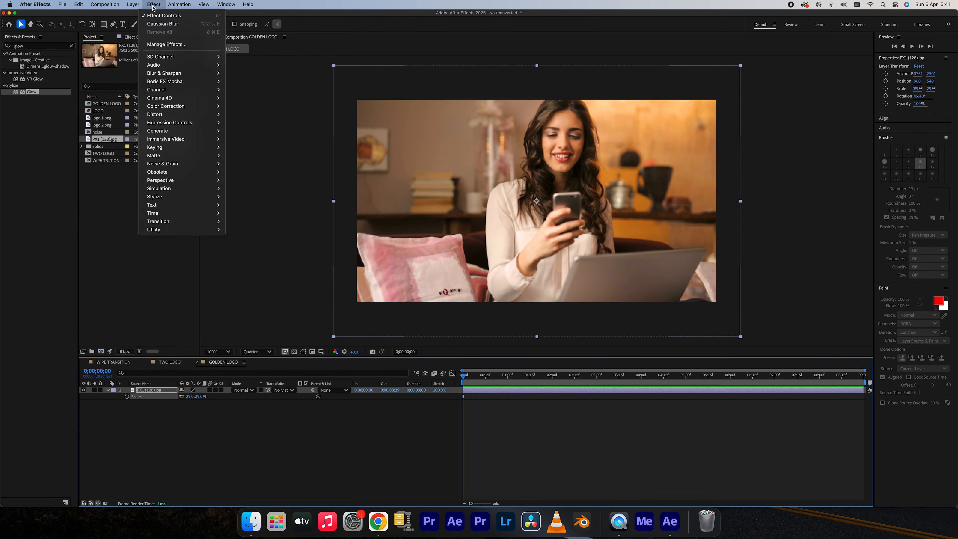
mouse_move(165, 83)
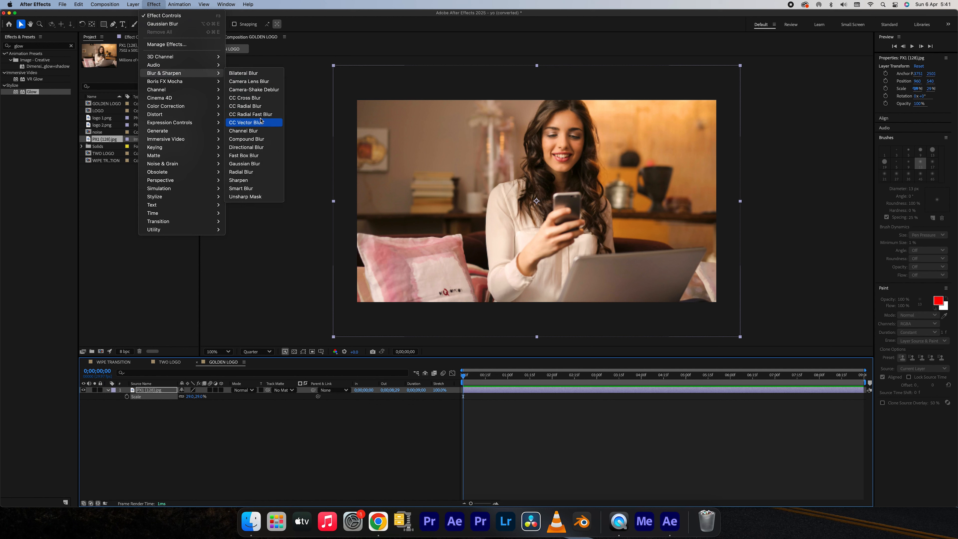
click(251, 164)
drag(149, 58, 476, 74)
drag(149, 58, 667, 87)
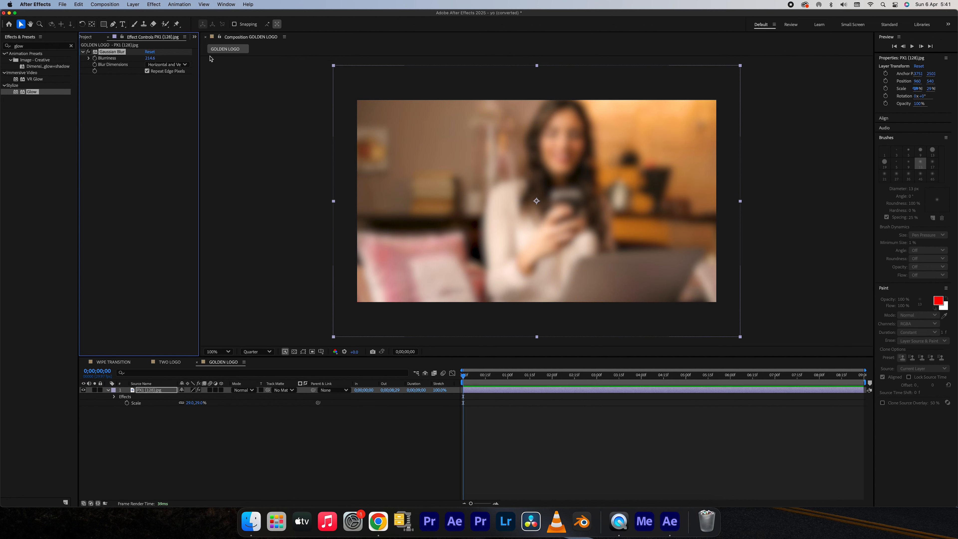
drag(150, 58, 600, 98)
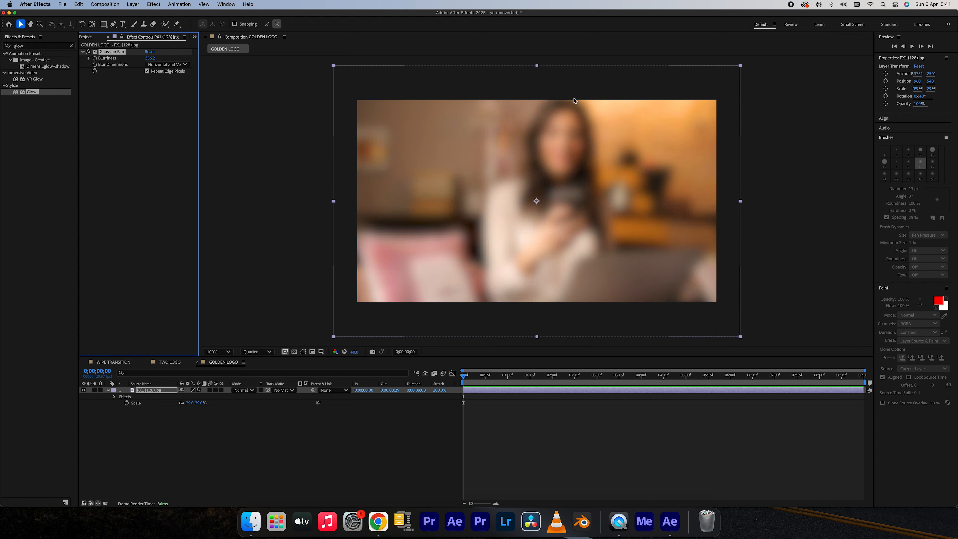
Apply the Tint effect to the photo layer and set Amount to Tint to 45%.
click(153, 4)
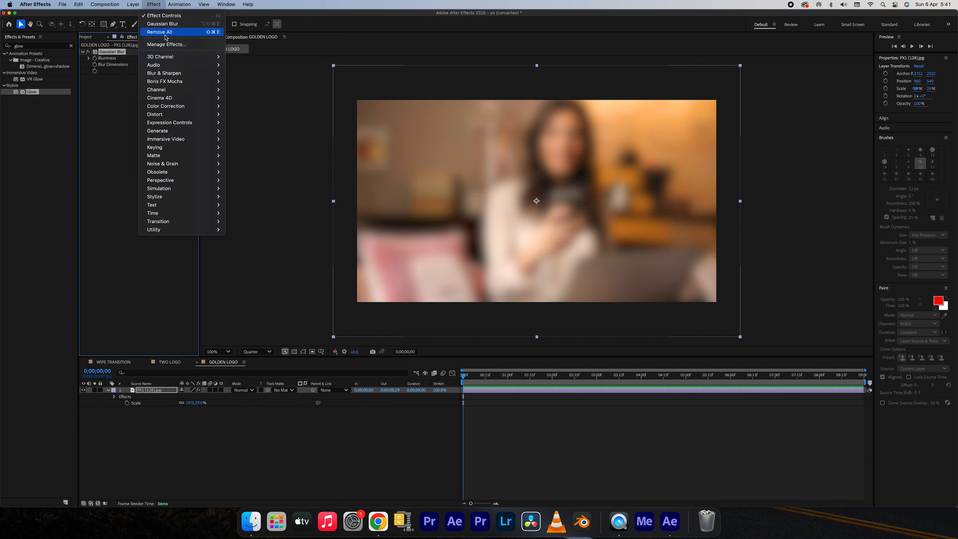
mouse_move(186, 101)
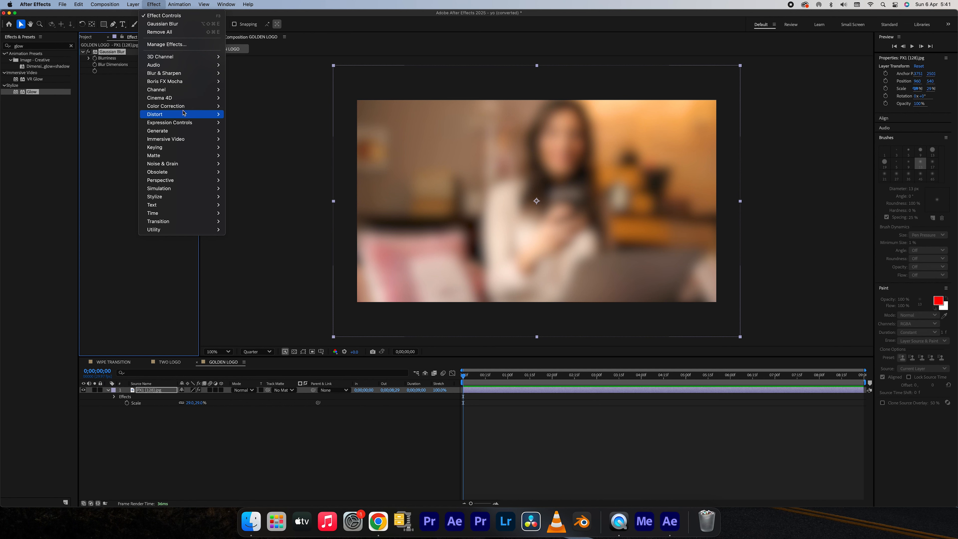
click(246, 404)
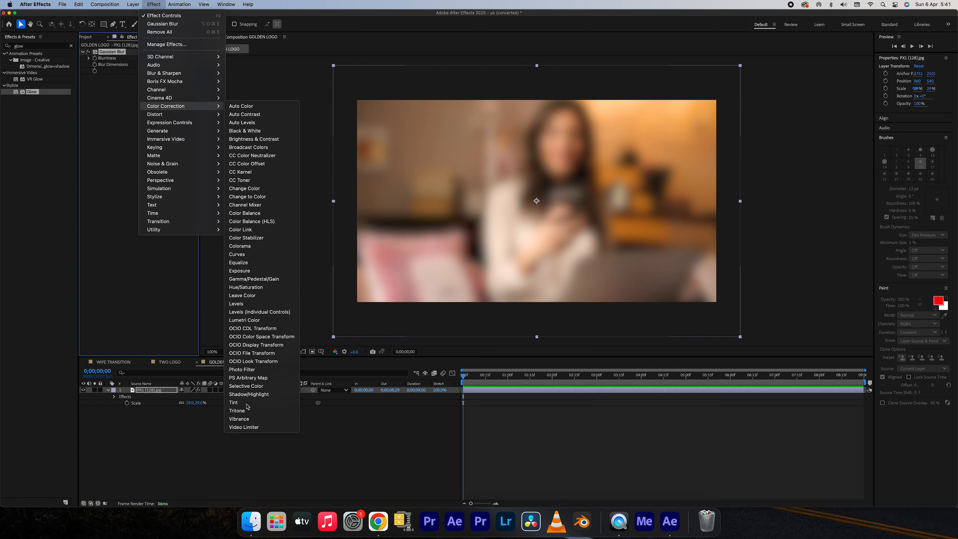
click(151, 96)
text(45)
key(Return)
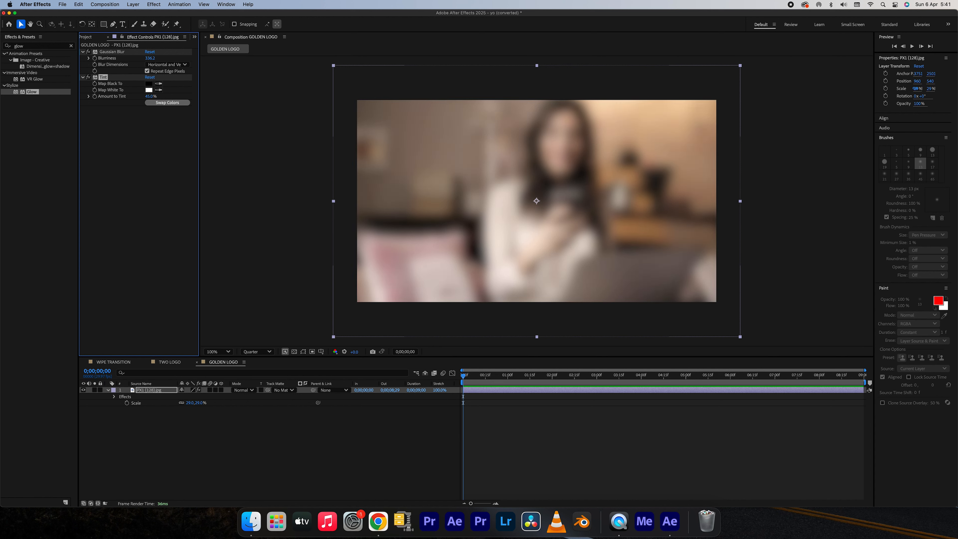
Try an Amount to Tint of 60%, settle on 35%, and select the photo layer in the timeline.
click(151, 96)
text(60)
key(Return)
click(151, 97)
key(Return)
click(492, 418)
click(478, 392)
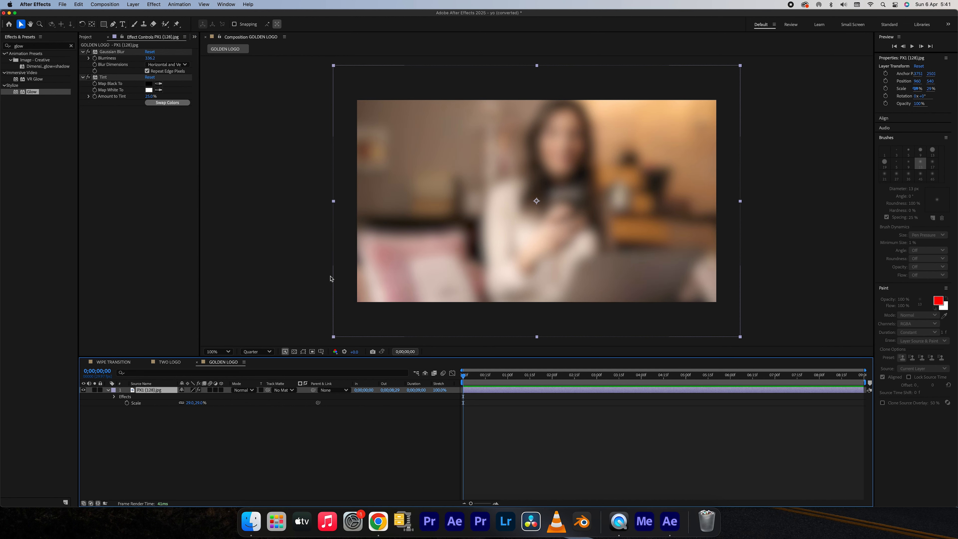
Apply the Motion Tile effect to the photo layer.
click(157, 5)
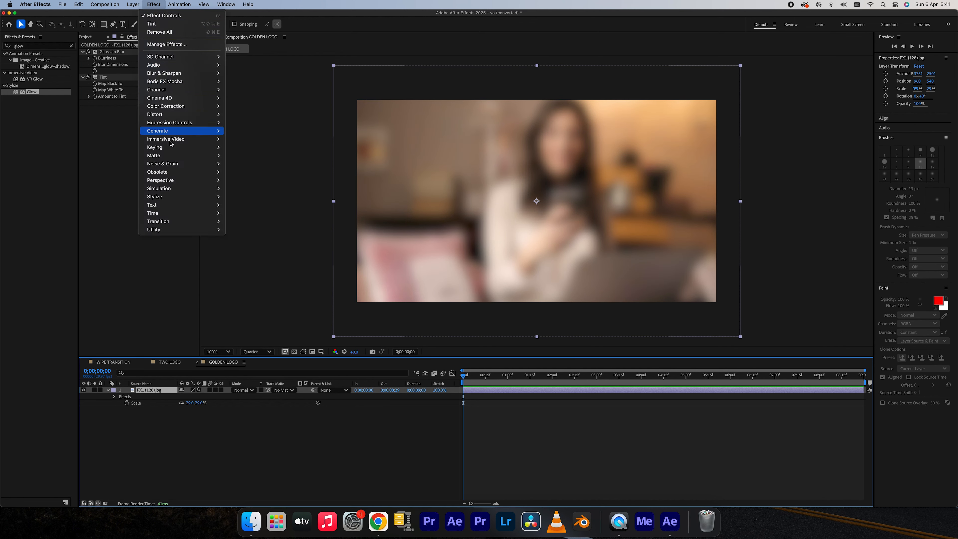
mouse_move(168, 199)
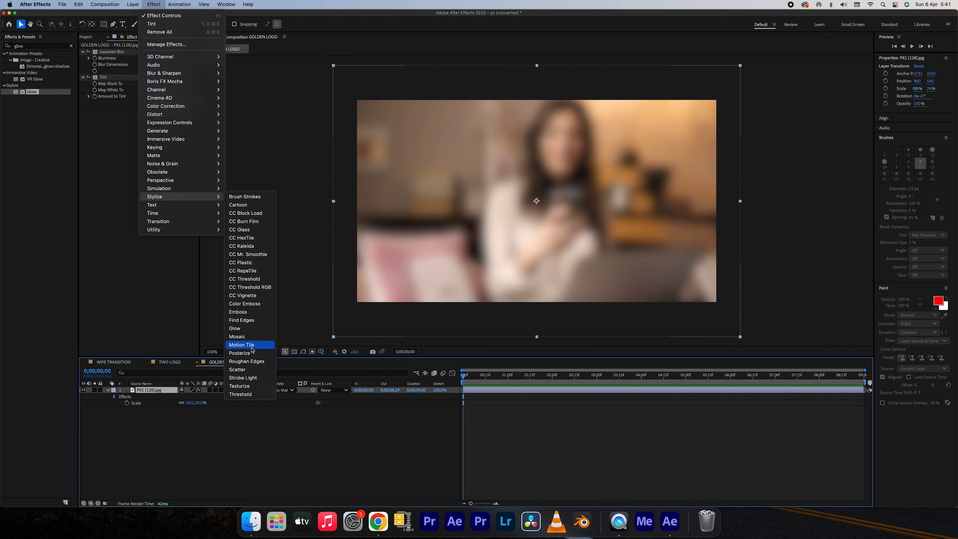
click(242, 345)
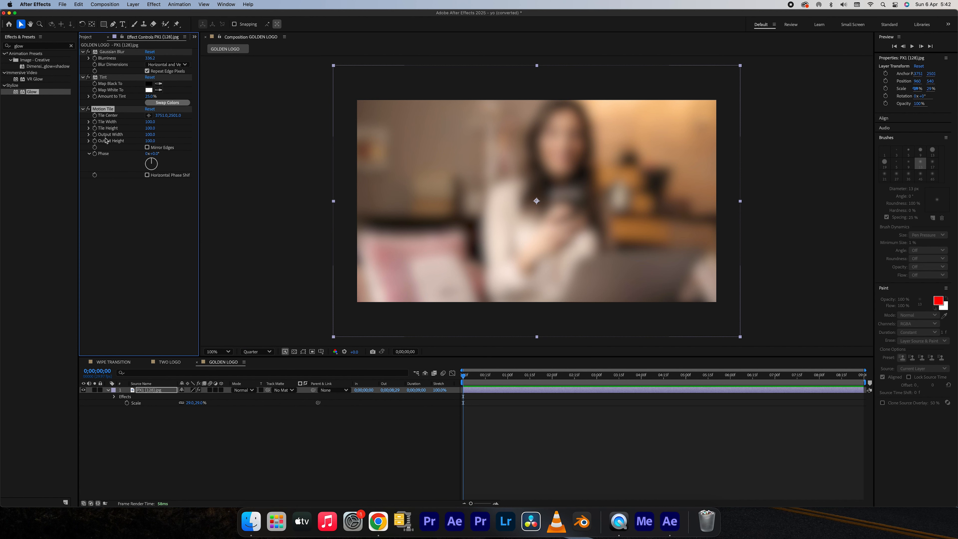
Keyframe Motion Tile's Tile Center at the start, shift it left to about -228, 2452 at 0;00;08;29, and preview the motion.
click(96, 116)
drag(558, 380, 894, 395)
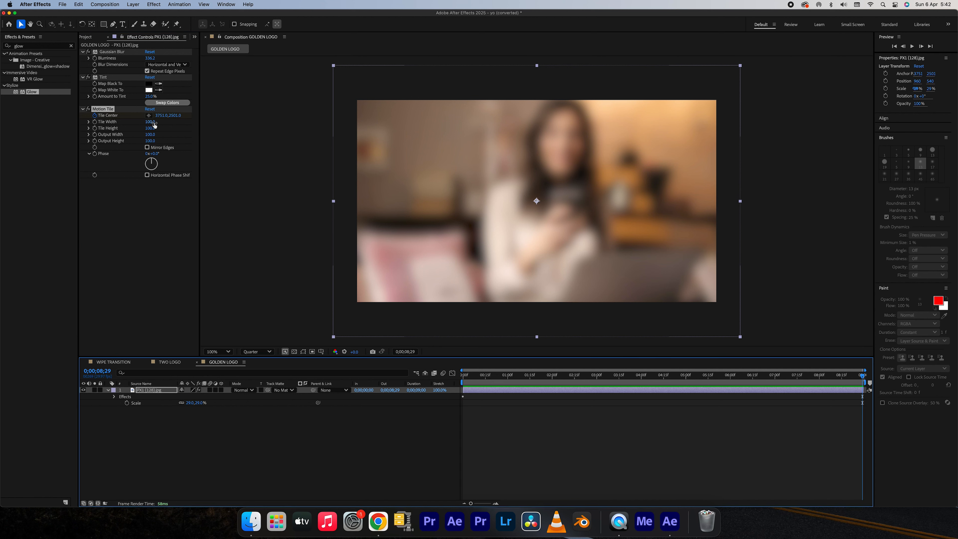
click(149, 116)
click(322, 199)
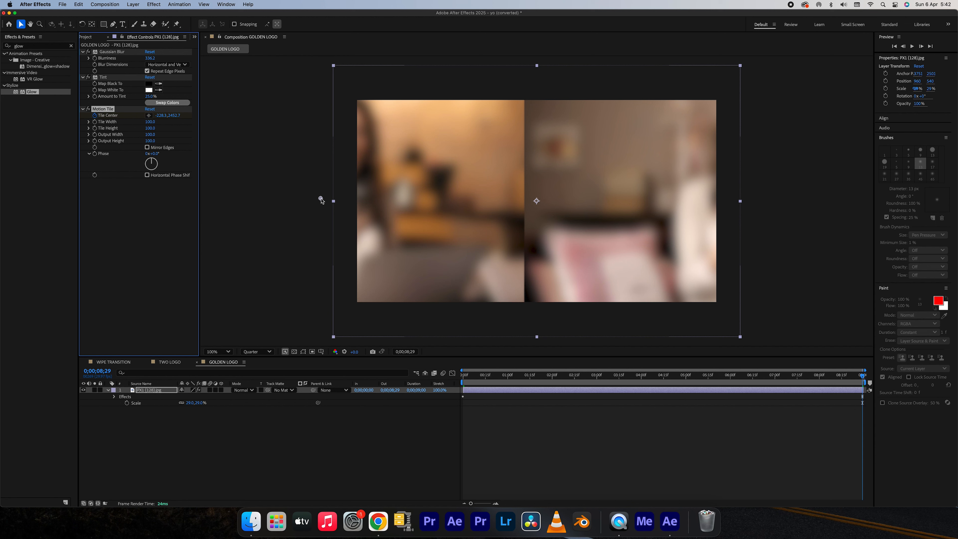
key(space)
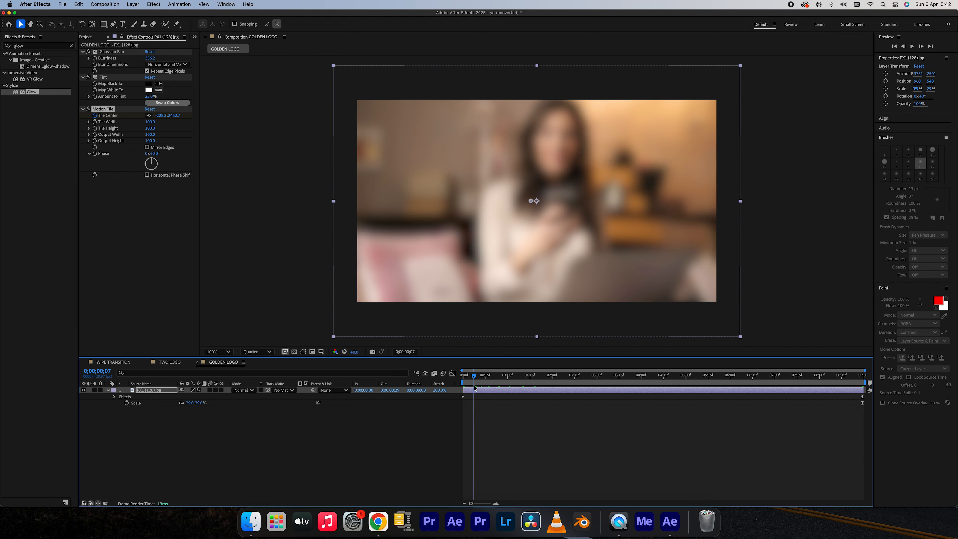
drag(586, 391, 854, 388)
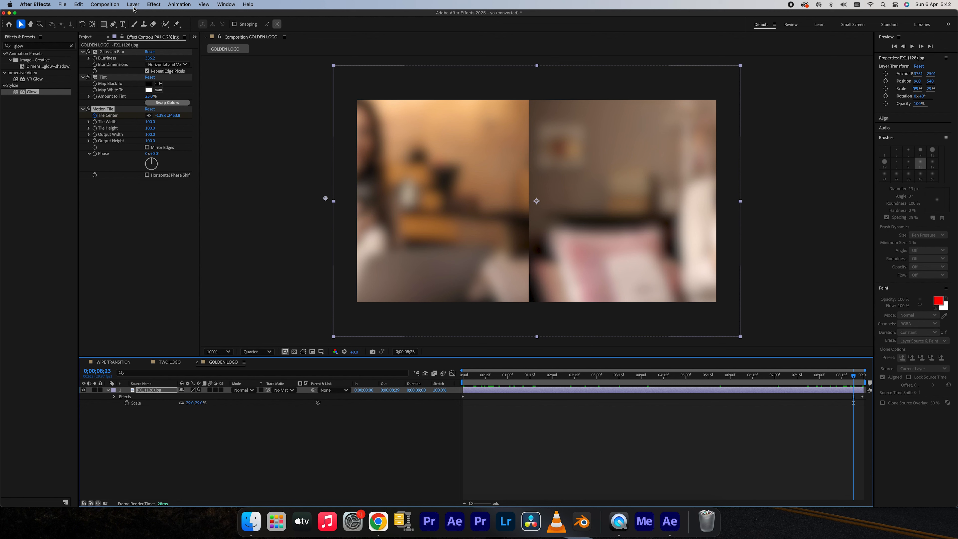
Apply CC RepeTile to the photo layer and move it above Gaussian Blur in the effect stack.
click(154, 5)
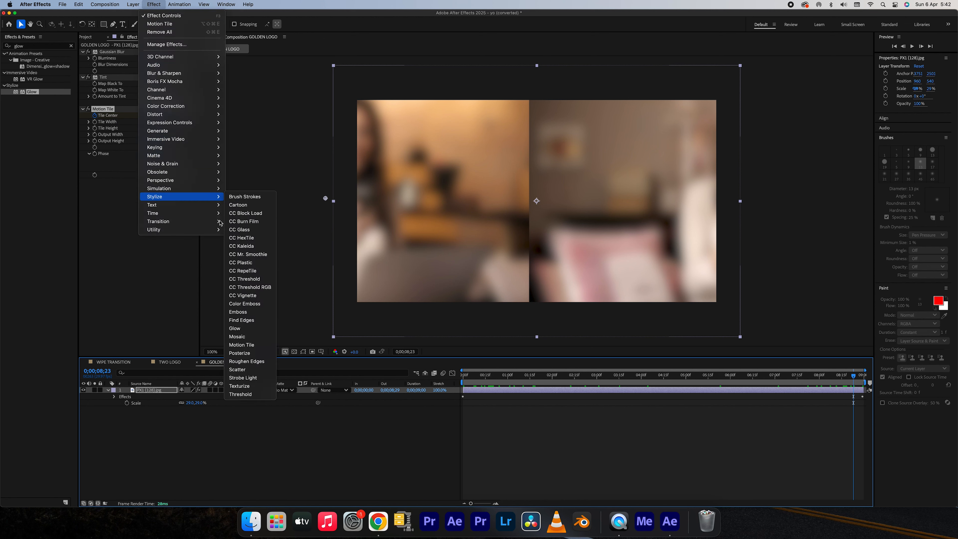
mouse_move(223, 223)
mouse_move(208, 198)
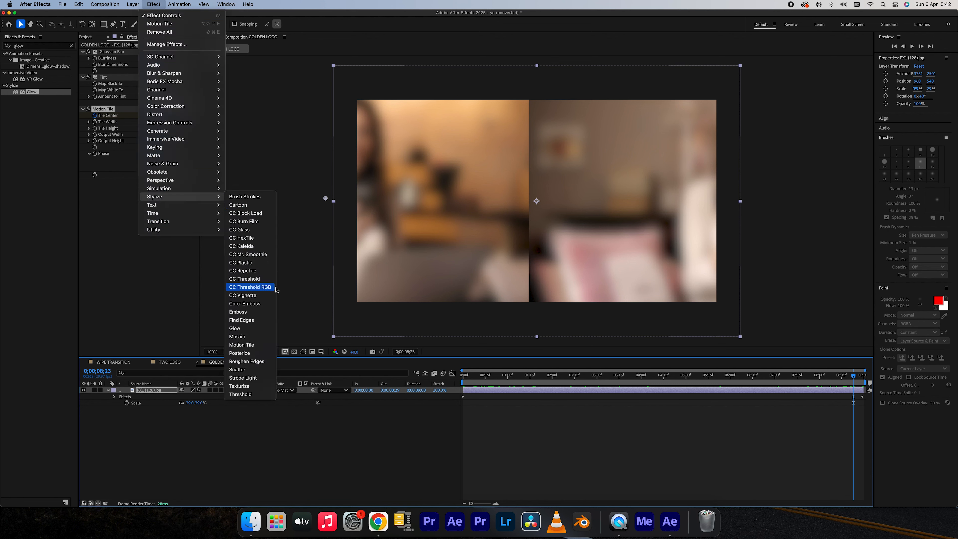
click(256, 270)
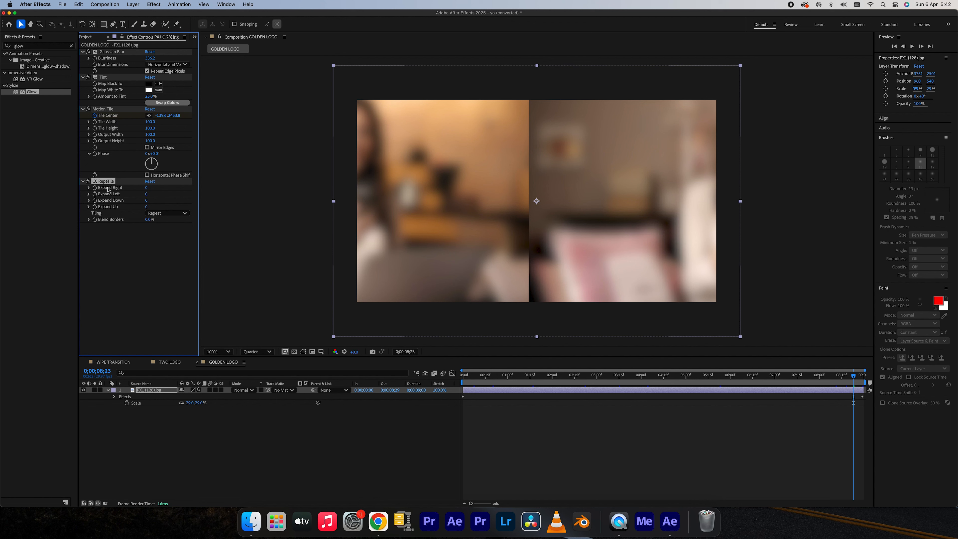
drag(109, 183, 107, 52)
Set CC RepeTile's Tiling to Unfold, raise Expand Right to about 19660, and scrub through the sliding background.
click(168, 83)
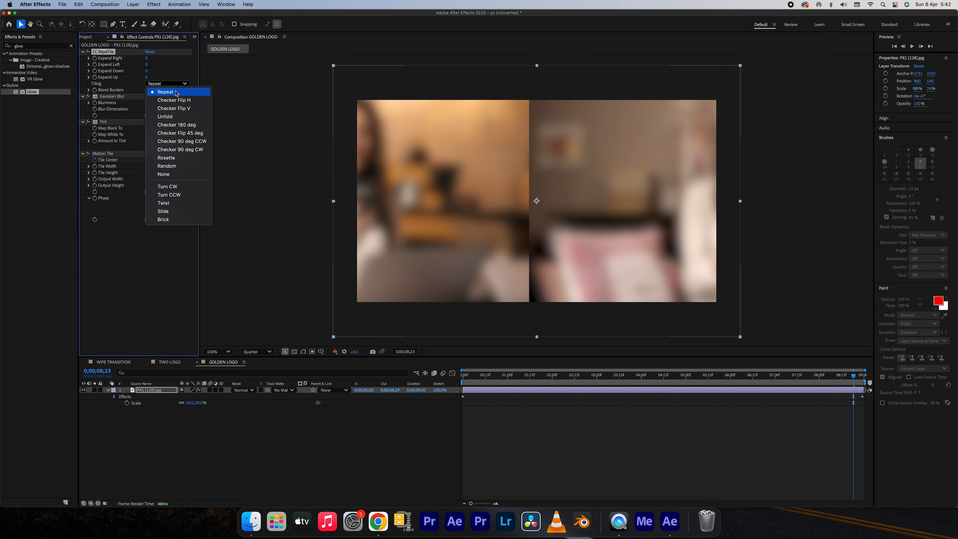
click(165, 117)
drag(146, 57, 566, 95)
drag(151, 58, 867, 195)
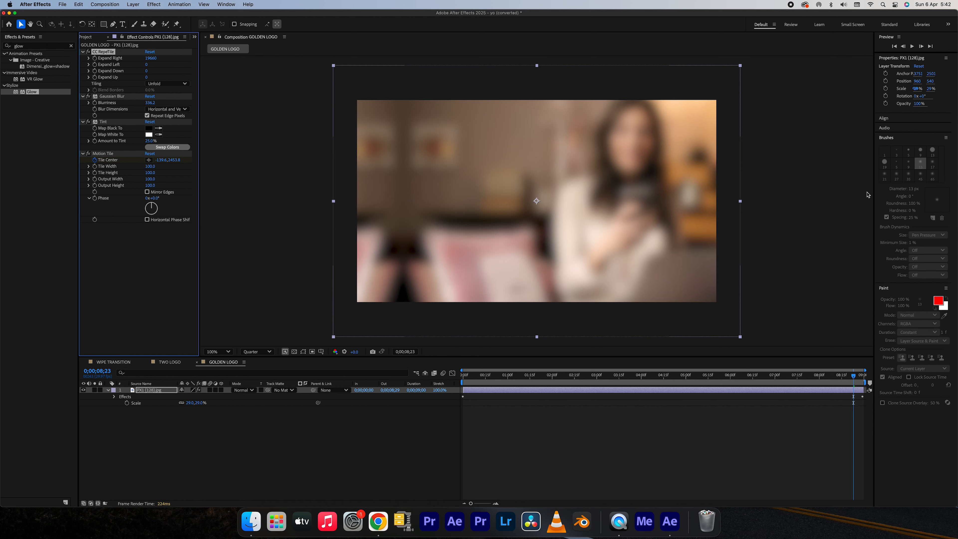
click(502, 382)
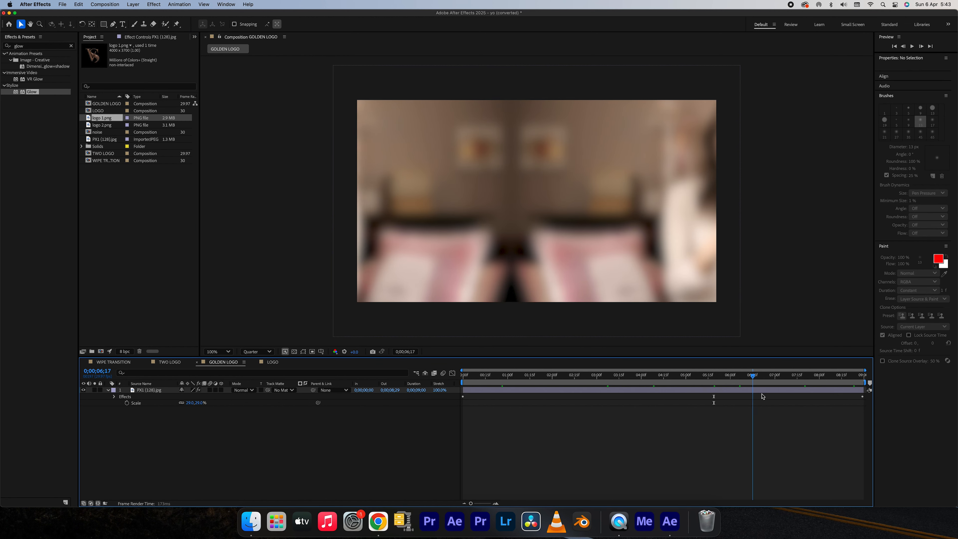
drag(712, 396, 794, 394)
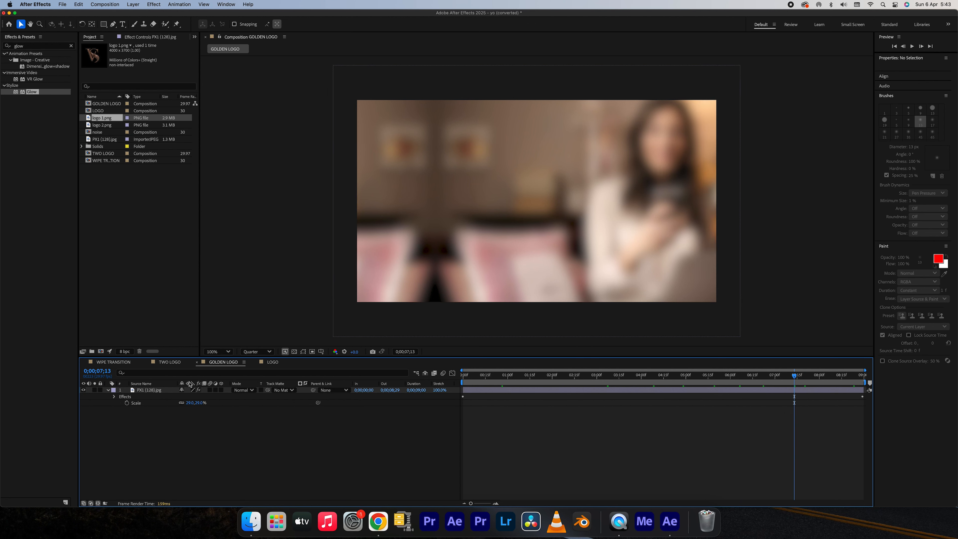
Pre-compose the photo layer as IMAGE and place the LOGO composition above it in the GOLDEN LOGO timeline.
click(164, 394)
right_click(158, 394)
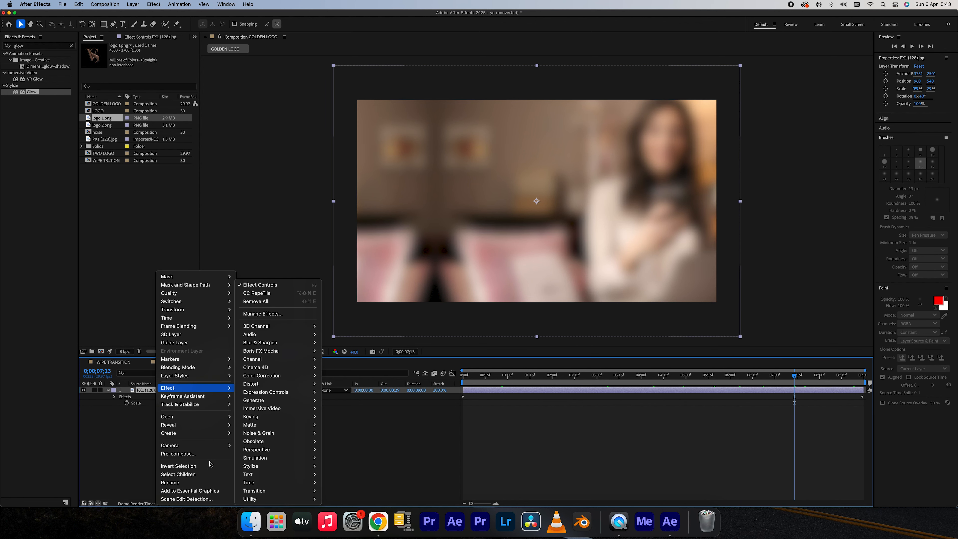
click(196, 454)
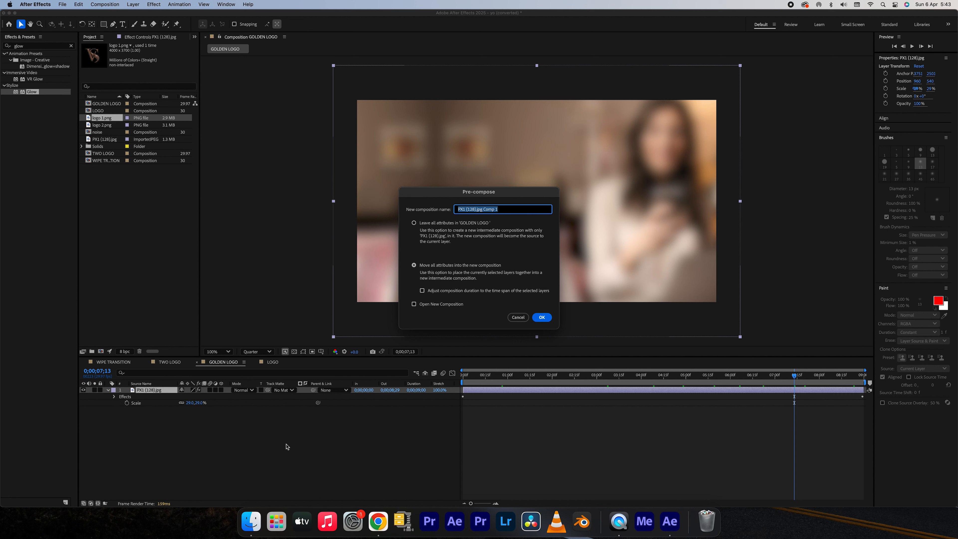
text(B)
key(Return)
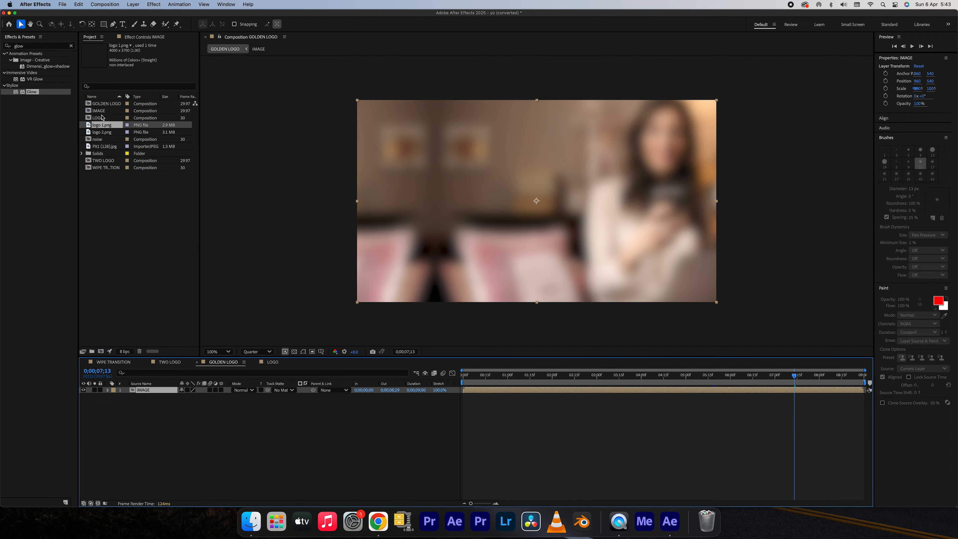
drag(102, 118, 159, 389)
drag(505, 378, 573, 378)
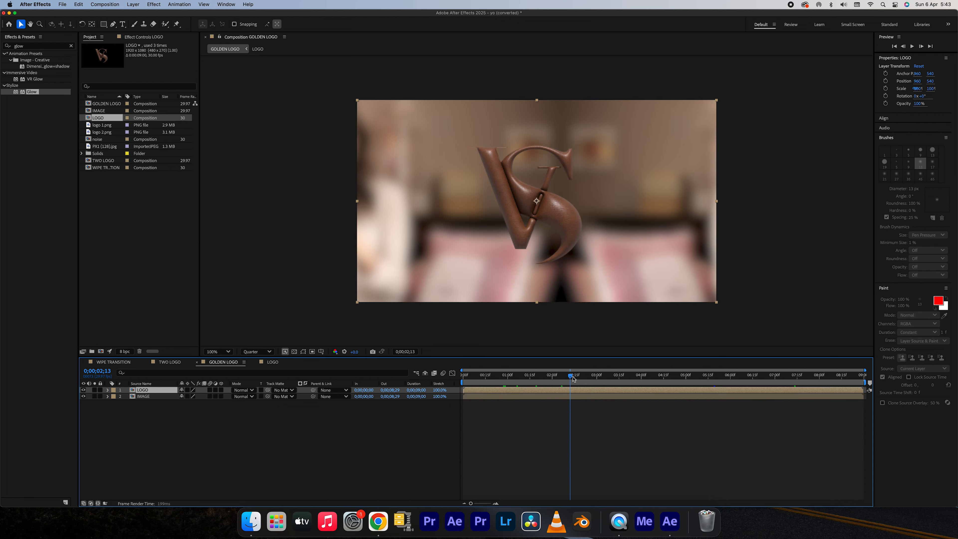
Apply the CC Blobbylize distort effect to the IMAGE layer.
click(559, 397)
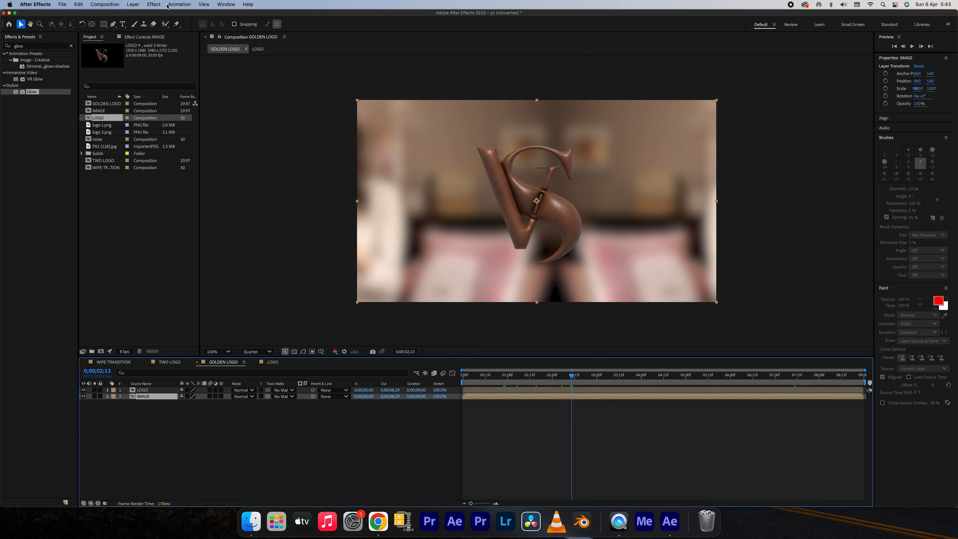
click(158, 4)
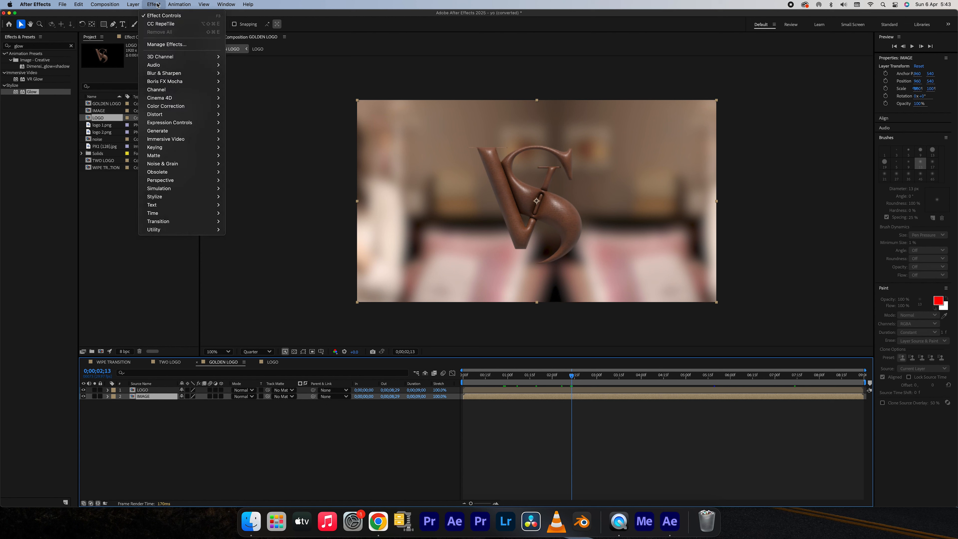
mouse_move(163, 116)
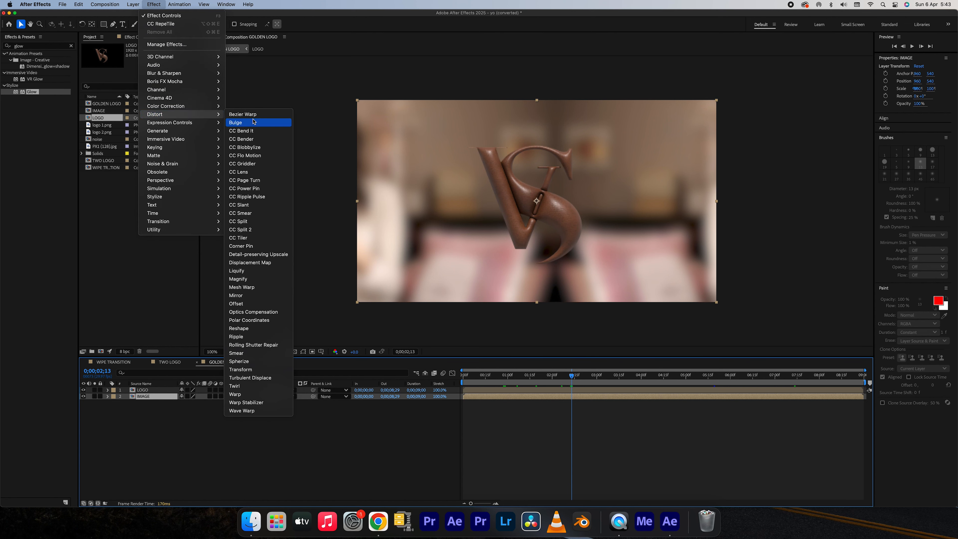
click(258, 148)
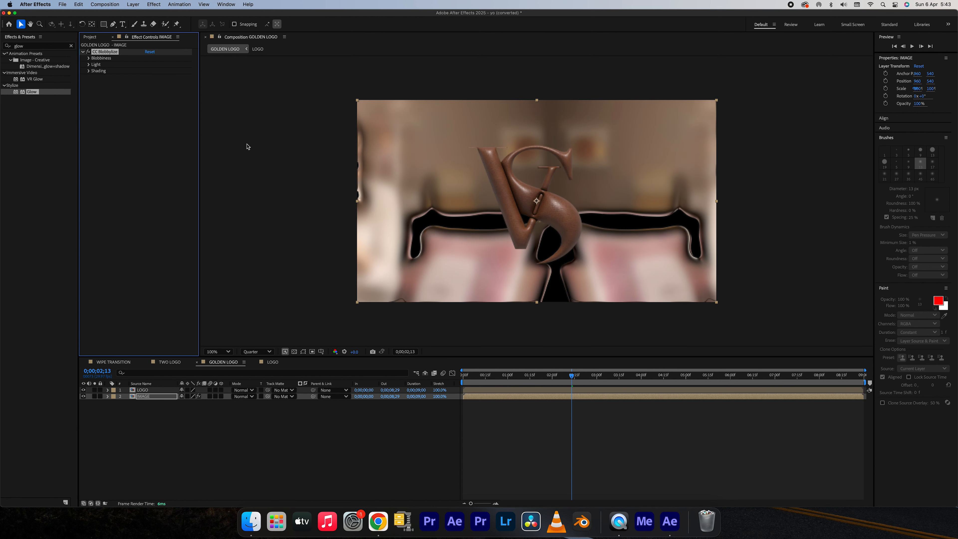
Set CC Blobbylize's Blob Layer to LOGO and hide the LOGO layer.
click(89, 59)
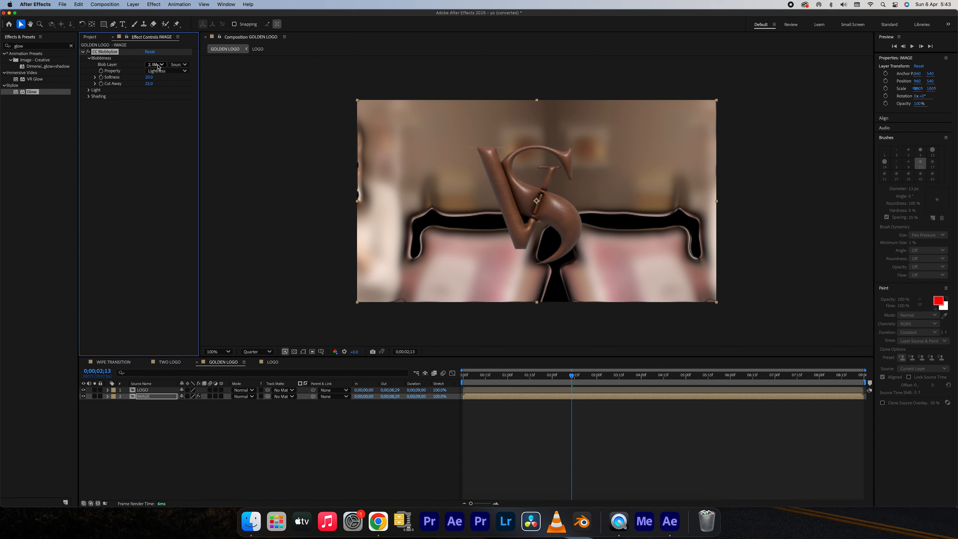
click(158, 66)
click(163, 84)
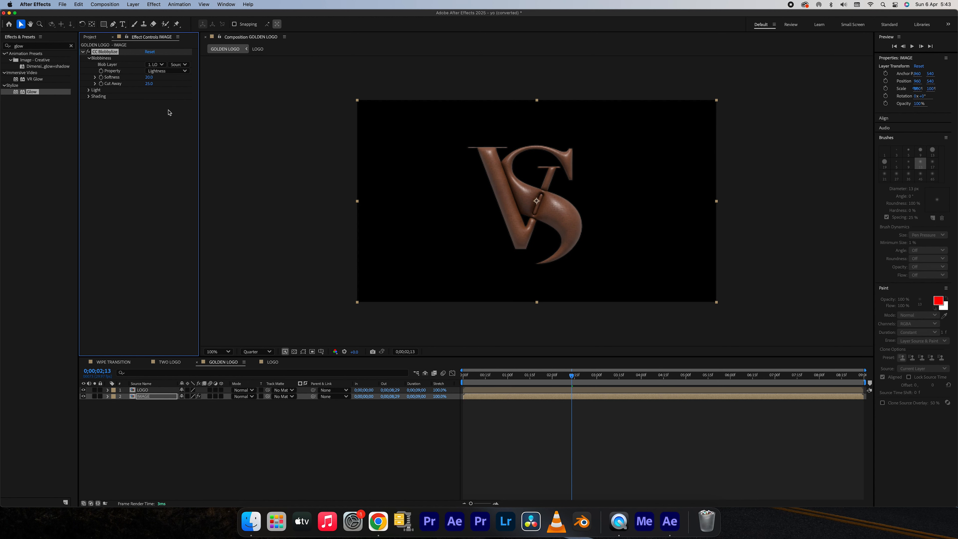
click(84, 390)
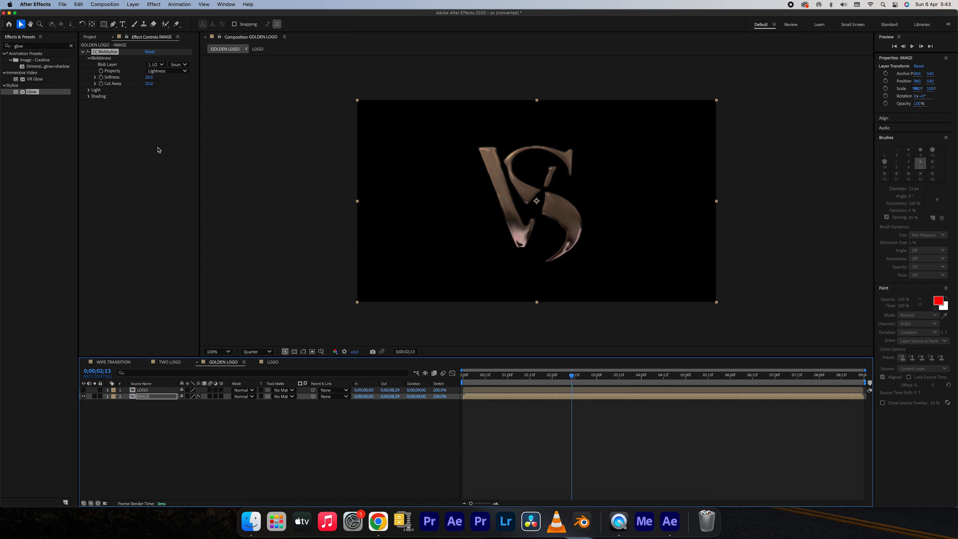
Tune CC Blobbylize's blobbiness, settling on a Softness of about 13.2 and a Cut Away of 14.
click(149, 77)
text(12)
key(Return)
click(152, 83)
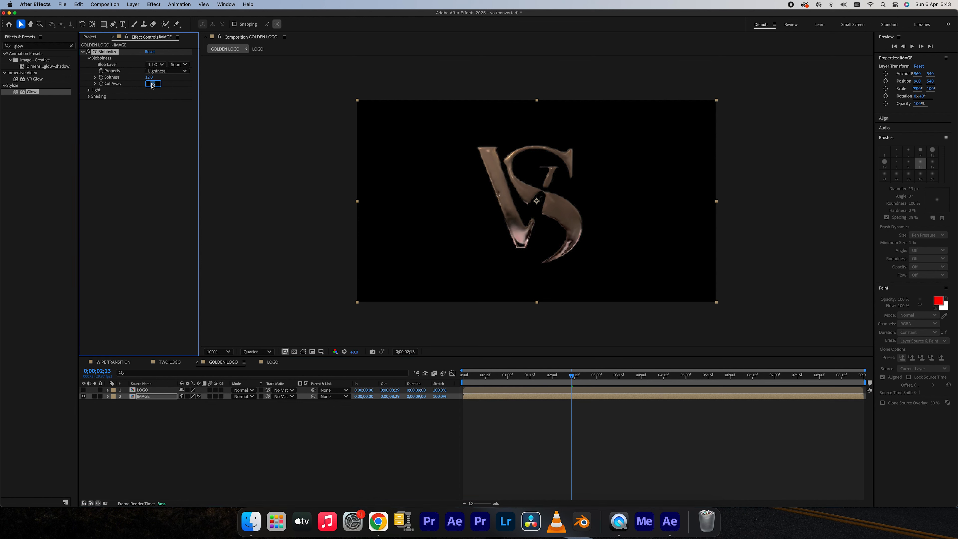
key(Return)
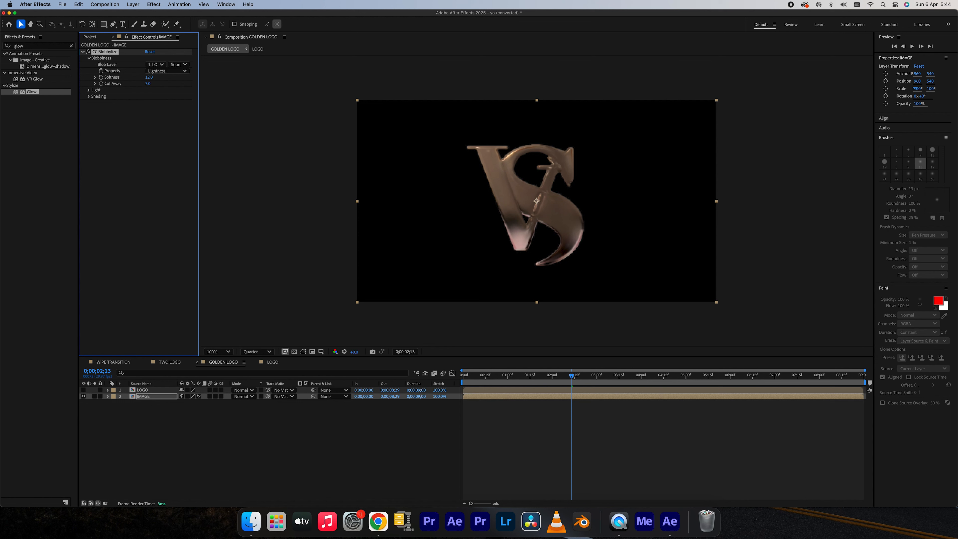
drag(148, 84, 168, 84)
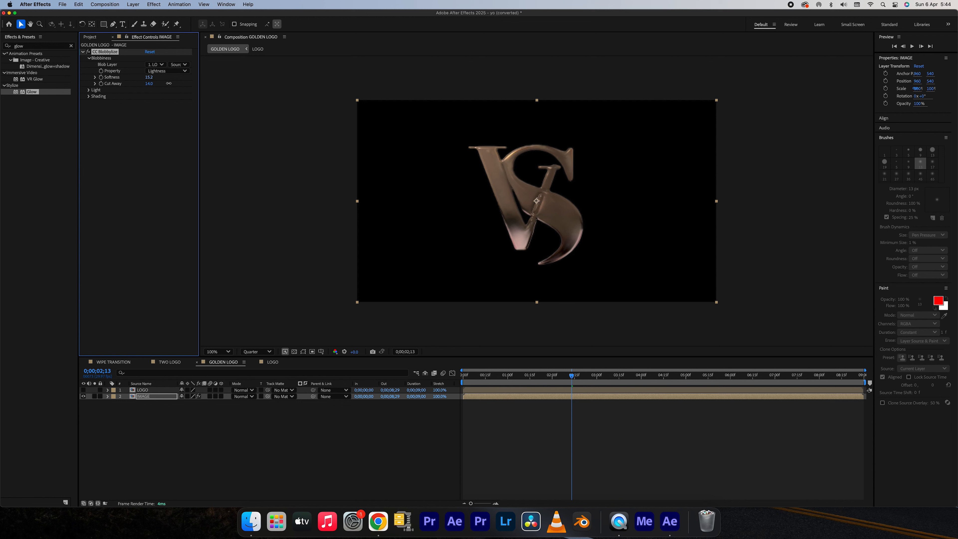
Change CC Blobbylize's Light Type to Point Light.
click(89, 90)
click(162, 116)
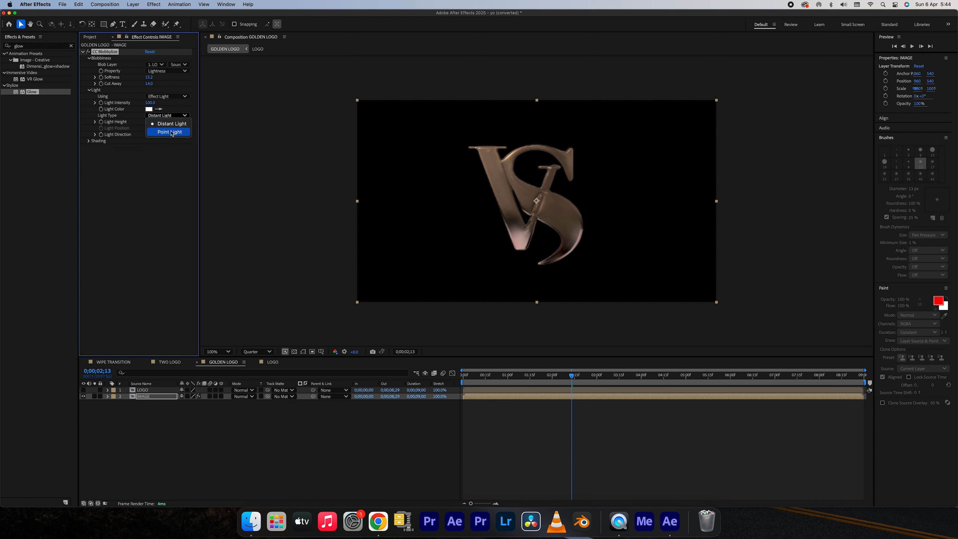
click(170, 132)
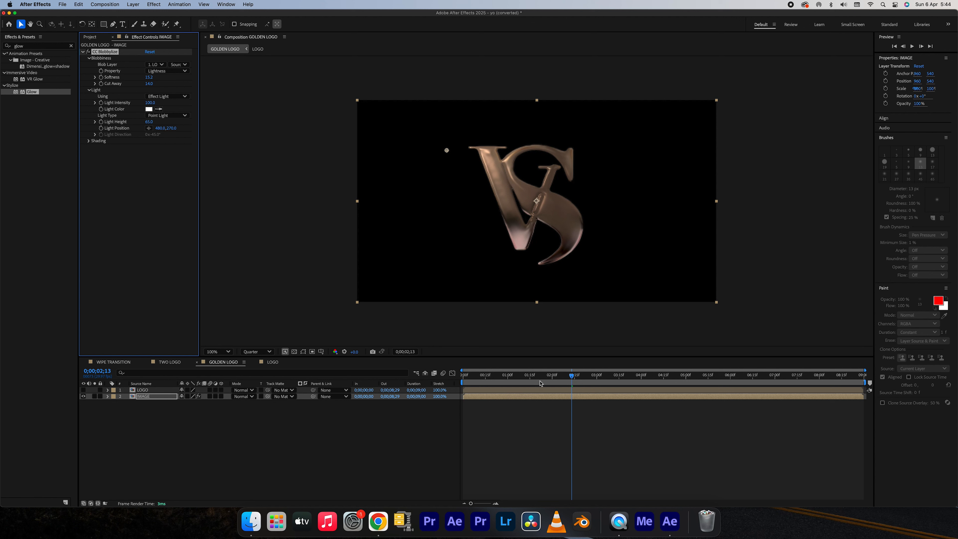
Keyframe Light Position from about 378, 570 at 0;00;03;15 to about 1634, 574 at 0;00;08;00, and reveal the keyframes on the IMAGE layer.
click(620, 378)
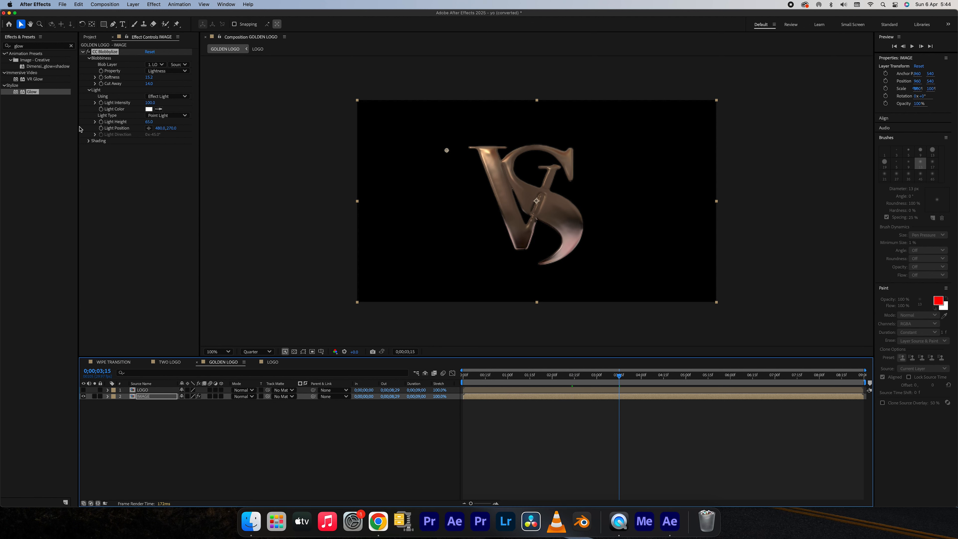
click(101, 128)
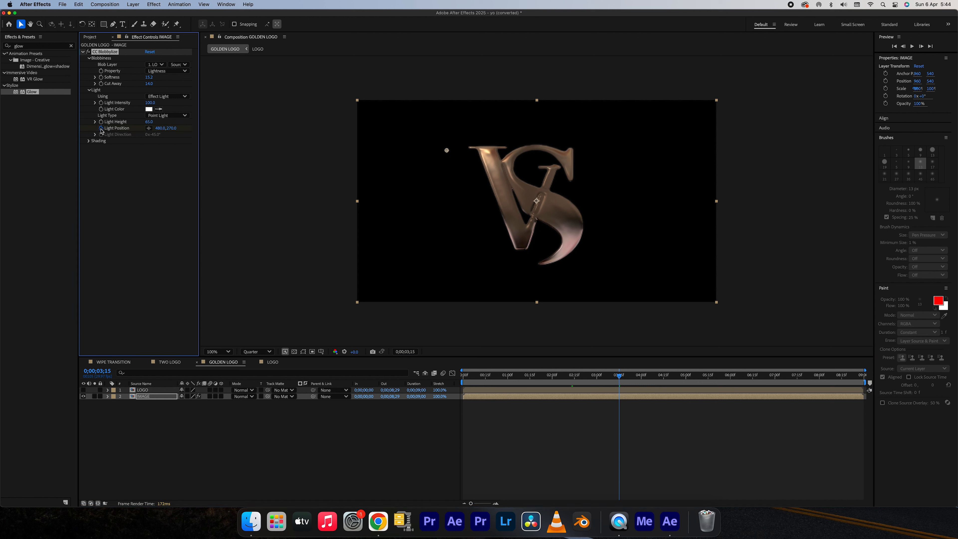
mouse_move(447, 153)
mouse_down()
mouse_move(442, 209)
mouse_move(427, 207)
mouse_up()
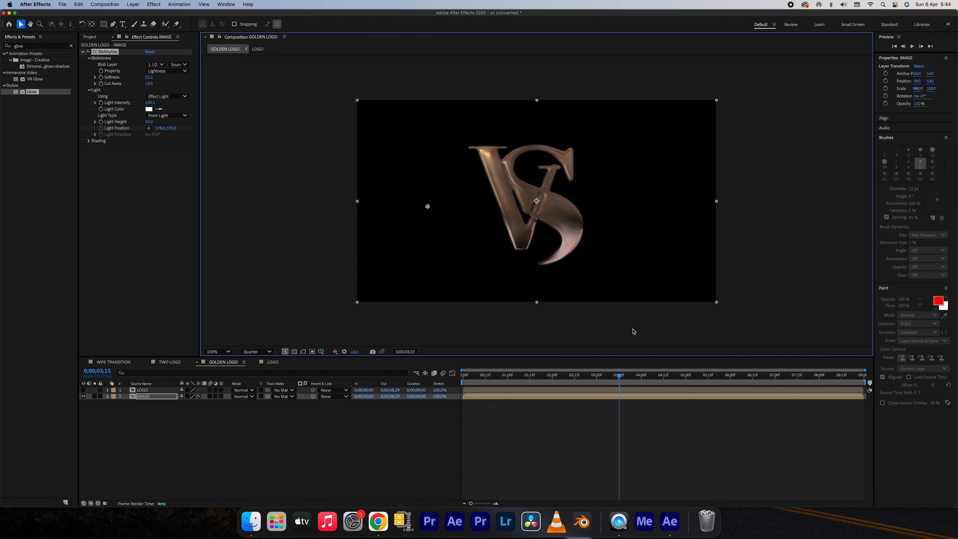
click(820, 376)
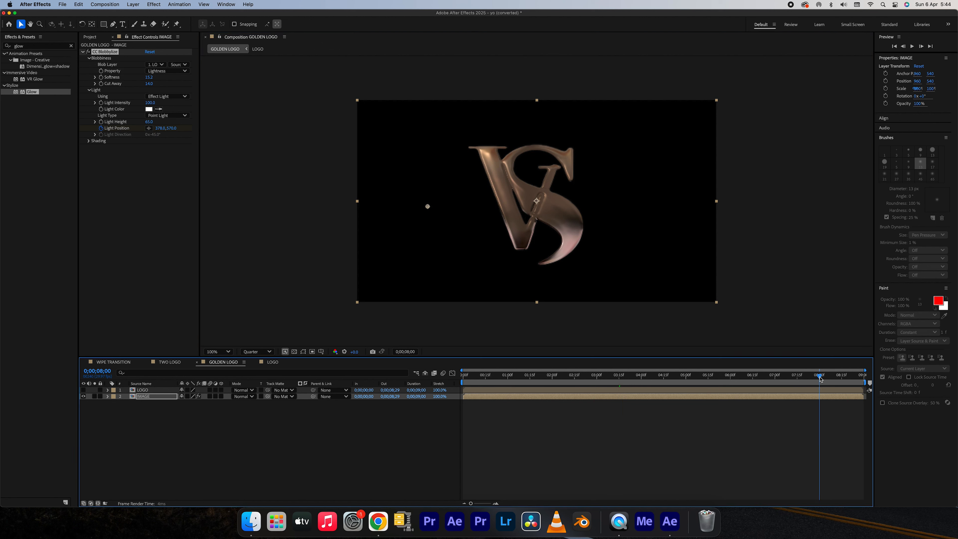
drag(428, 207, 664, 206)
key(u)
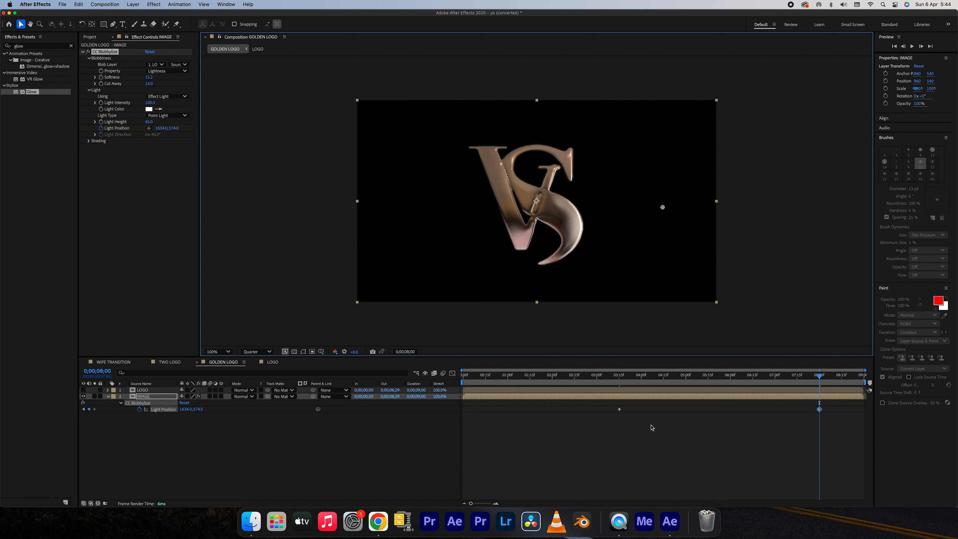
Apply Easy Ease Out to both Light Position keyframes on the IMAGE layer and collapse its keyframes.
drag(609, 406, 826, 418)
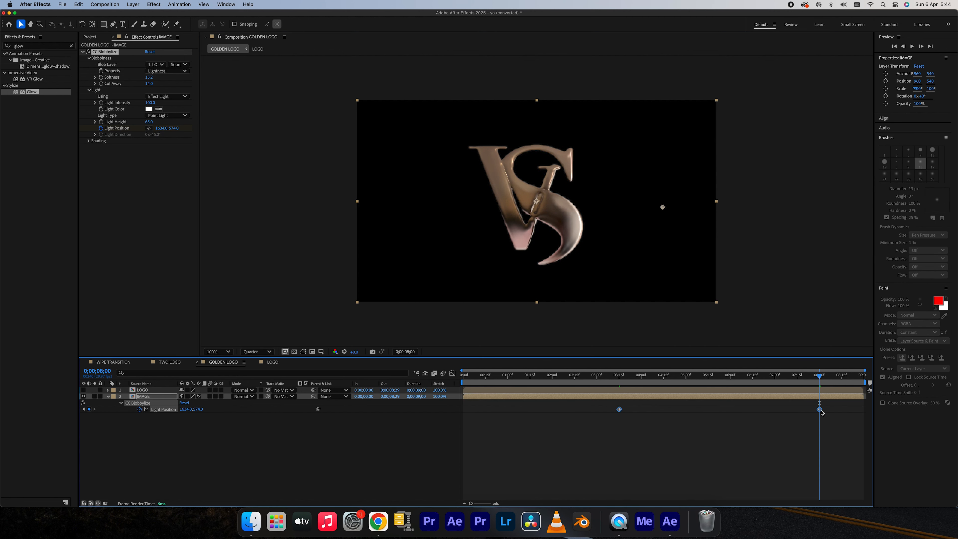
right_click(820, 410)
mouse_move(829, 499)
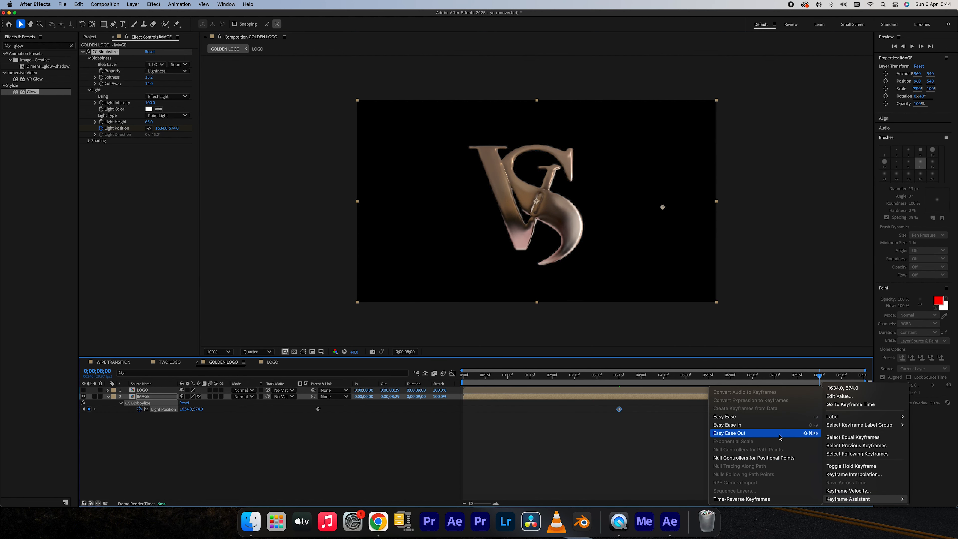
click(688, 414)
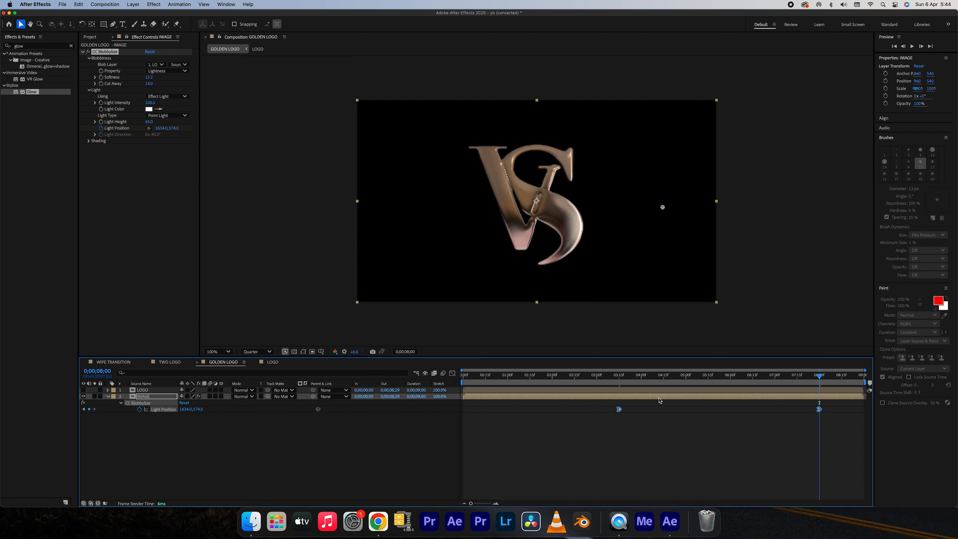
click(660, 399)
key(u)
Set the LOGO layer as the track matte of the IMAGE layer and scrub the timeline to check the logo's edges.
mouse_move(551, 382)
mouse_down()
mouse_move(465, 382)
mouse_move(534, 383)
mouse_up()
click(290, 396)
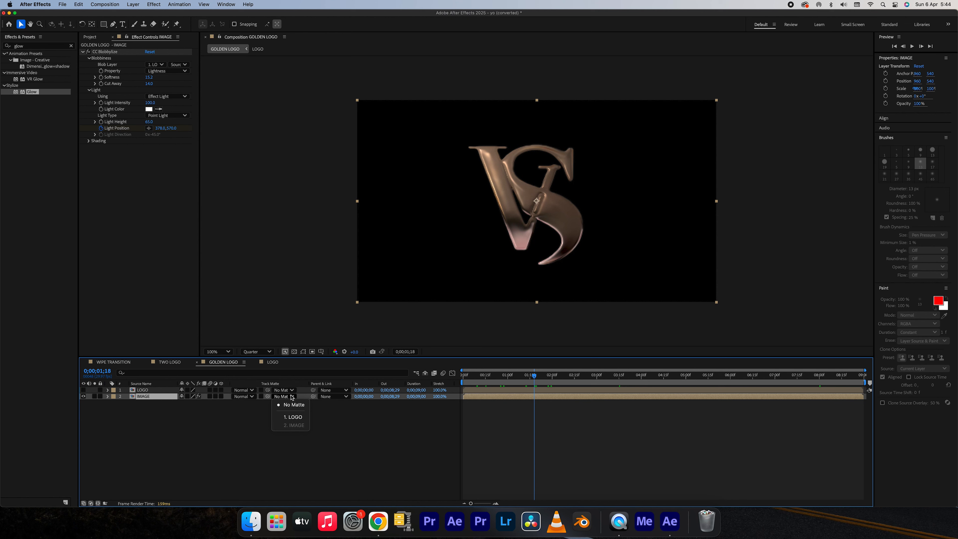
click(298, 417)
drag(534, 381, 678, 383)
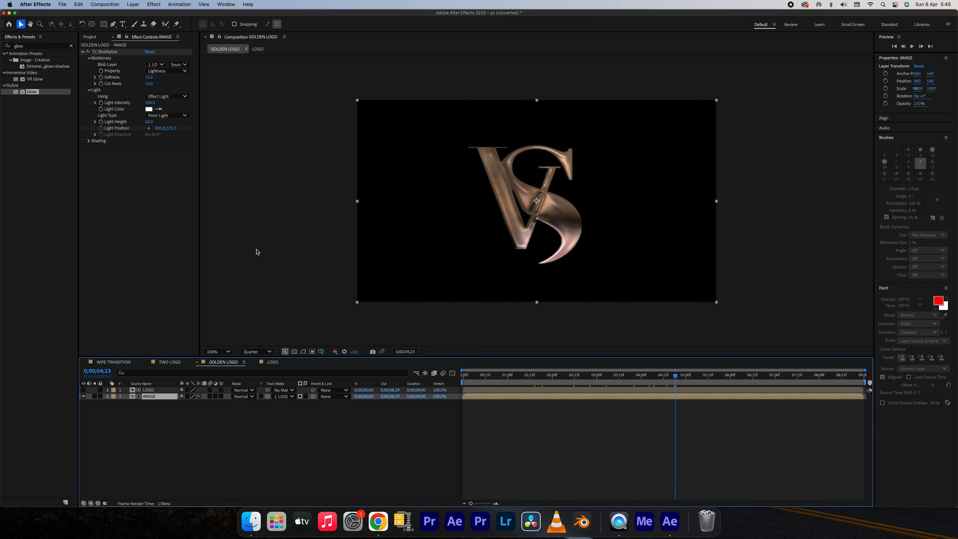
Add a Curves color correction to the IMAGE layer and raise the RGB curve's midtones to brighten the logo.
click(159, 6)
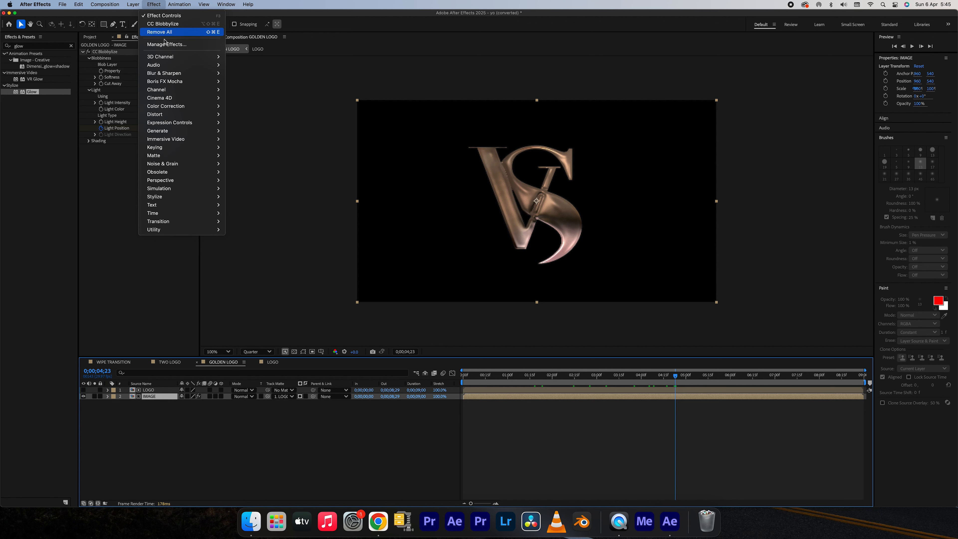
mouse_move(185, 112)
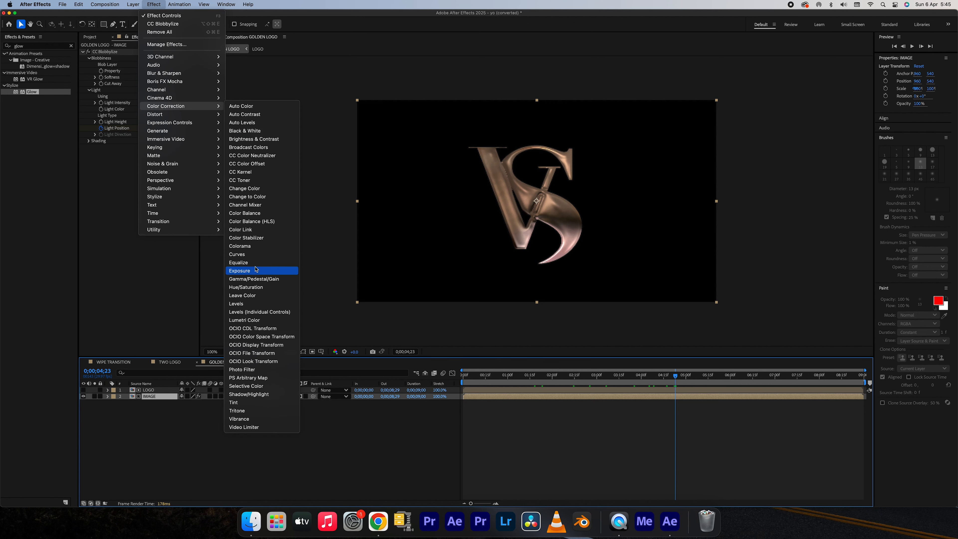
click(254, 255)
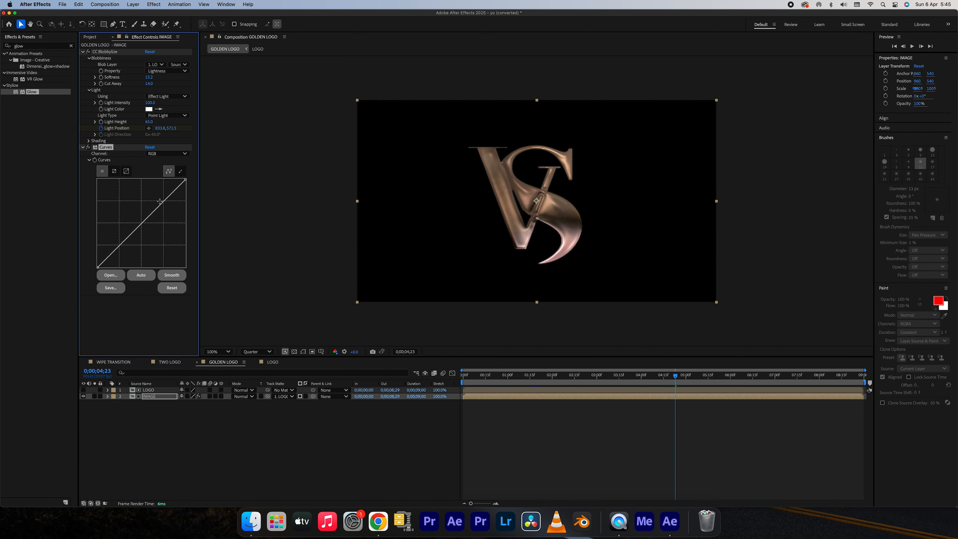
drag(146, 216, 134, 211)
Raise the midtones of the Red curve strongly and the Green curve slightly less in the Curves effect.
click(168, 153)
click(161, 170)
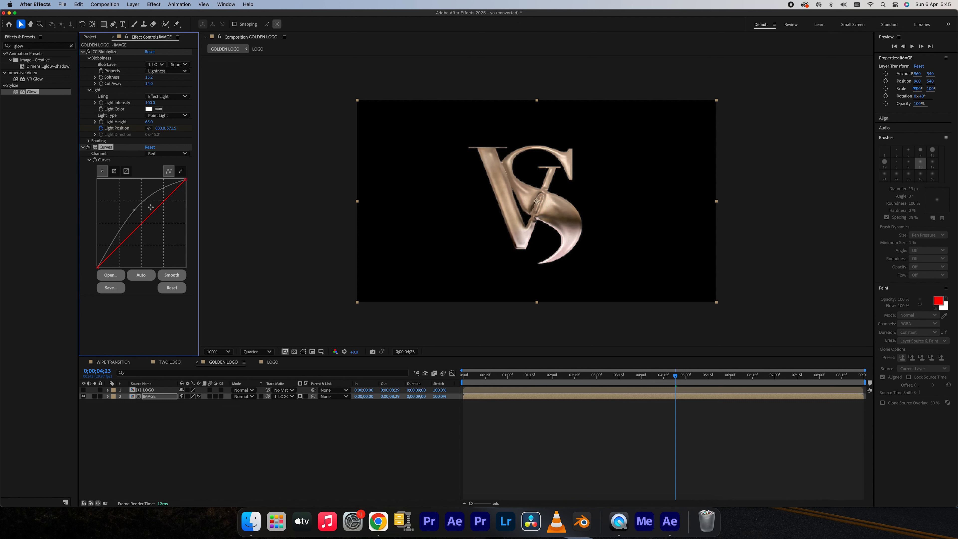
drag(148, 219, 135, 205)
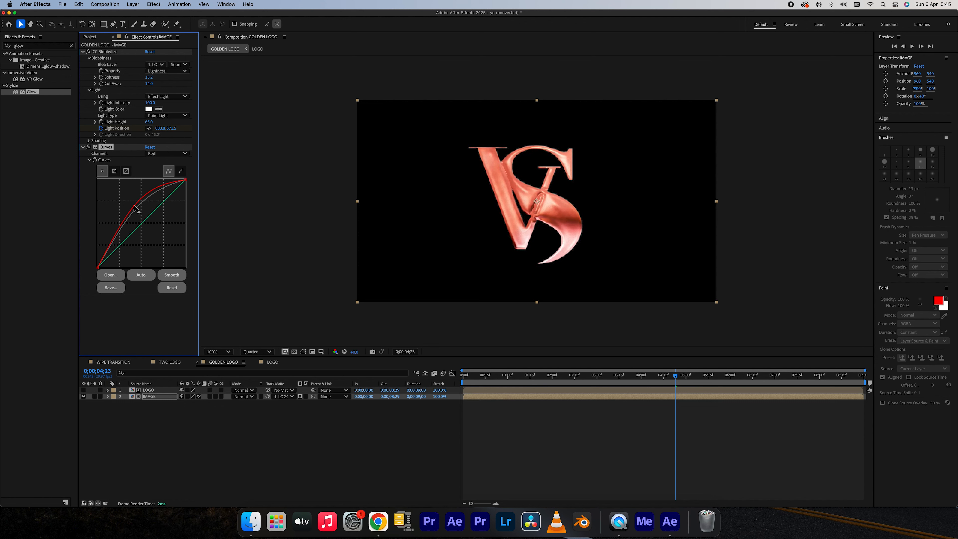
click(158, 154)
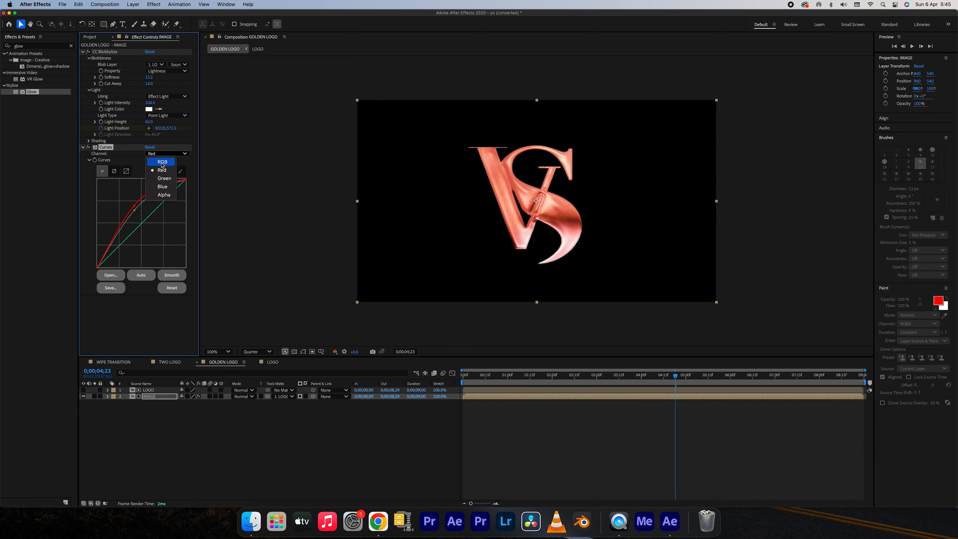
click(164, 178)
mouse_move(145, 219)
mouse_down()
mouse_move(136, 205)
mouse_move(140, 215)
mouse_up()
click(134, 206)
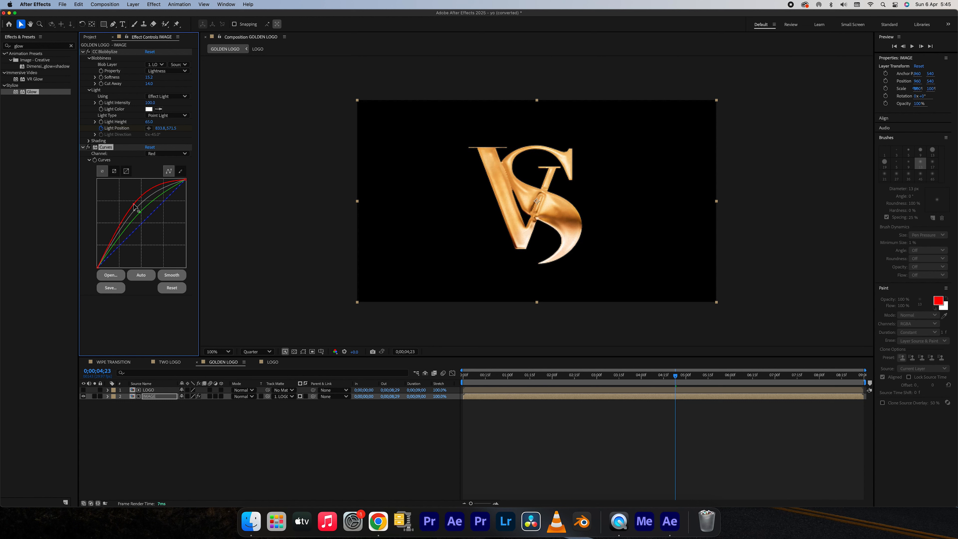
Pull the Blue curve's midtones far down in the Curves effect to give the logo a gold tint.
click(158, 154)
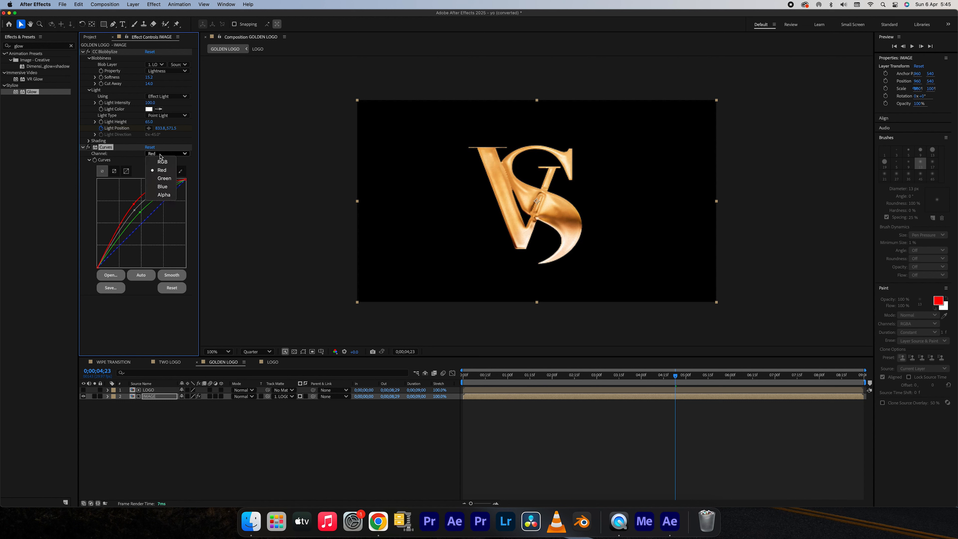
click(161, 192)
drag(145, 221, 162, 236)
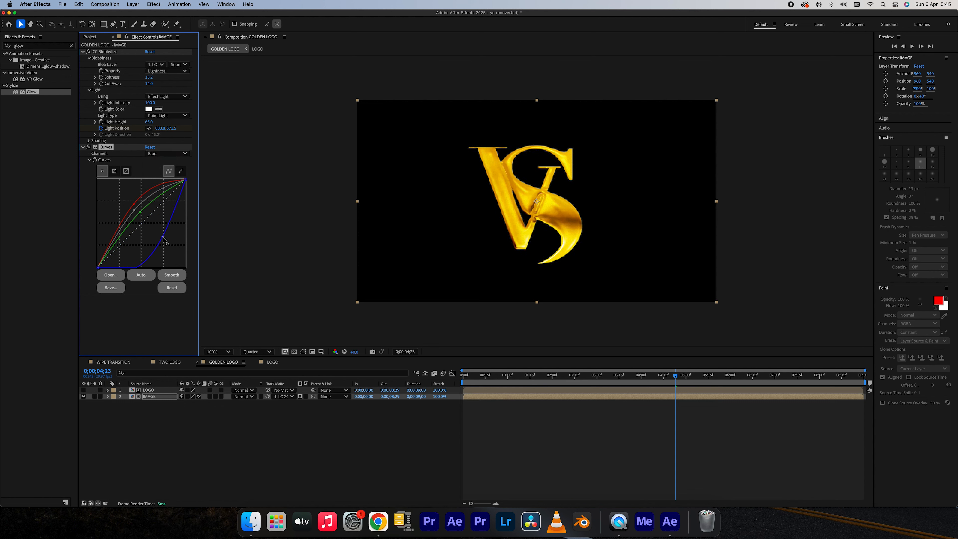
Check the gold logo at Full preview resolution and return the preview to Quarter.
click(269, 352)
click(257, 376)
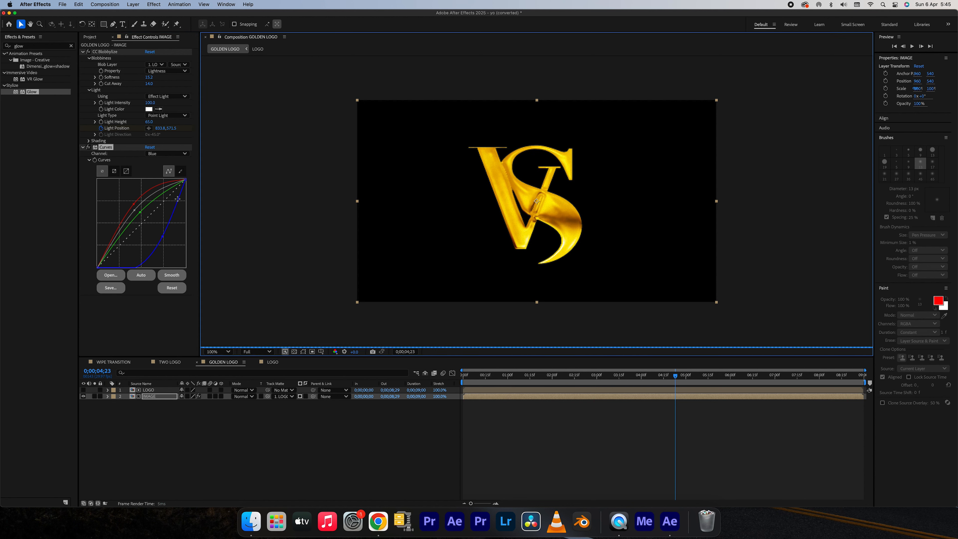
click(259, 352)
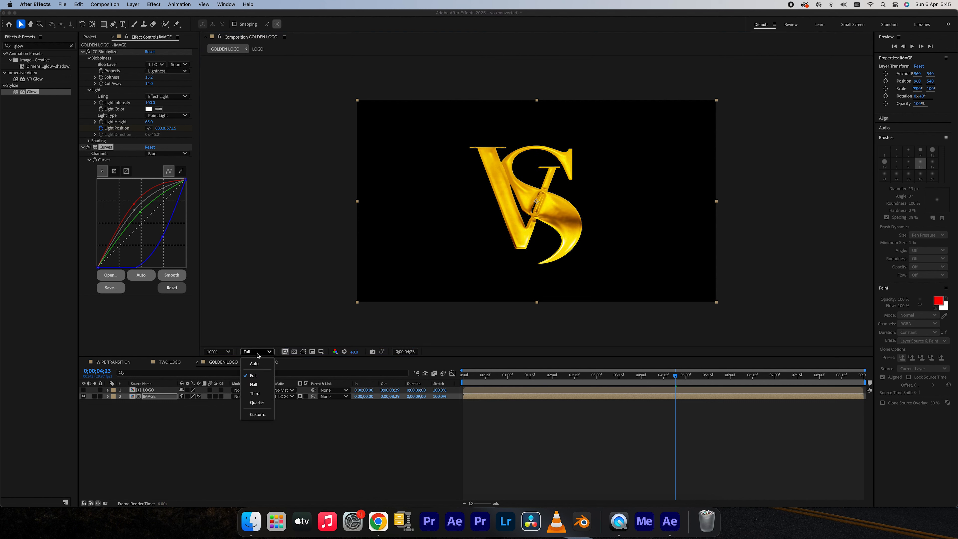
click(256, 404)
Lower the Blue curve further, raise the Red curve a little more, and scrub the timeline to check the gold colour.
drag(163, 237, 168, 242)
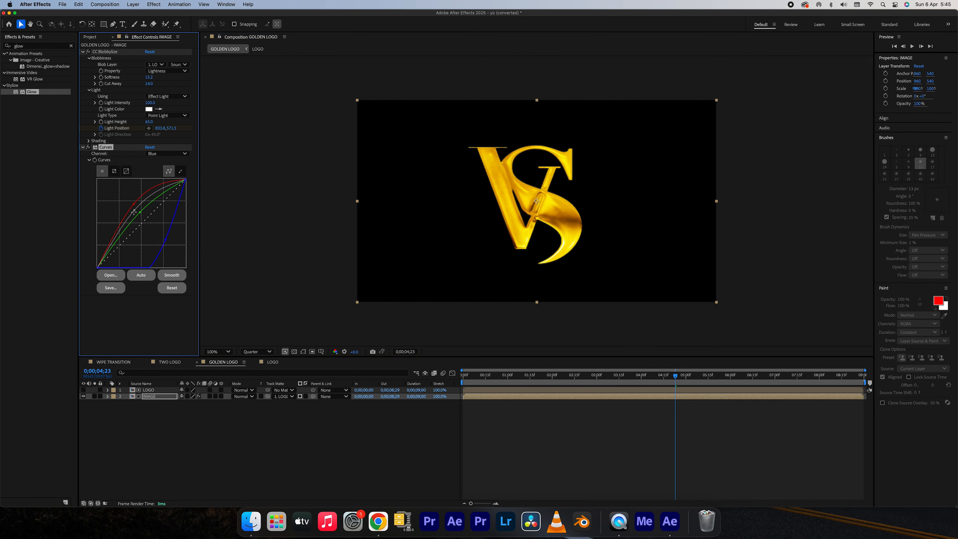
drag(132, 206, 131, 204)
click(647, 378)
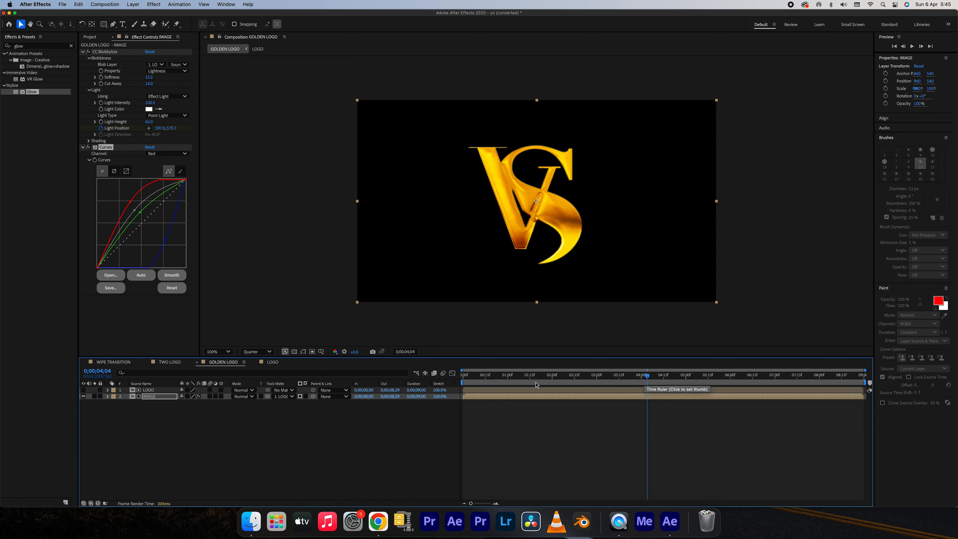
drag(548, 381, 667, 386)
Pre-compose the LOGO and IMAGE layers as PRE GOLDEN LOGO, moving all attributes into the new composition.
right_click(152, 393)
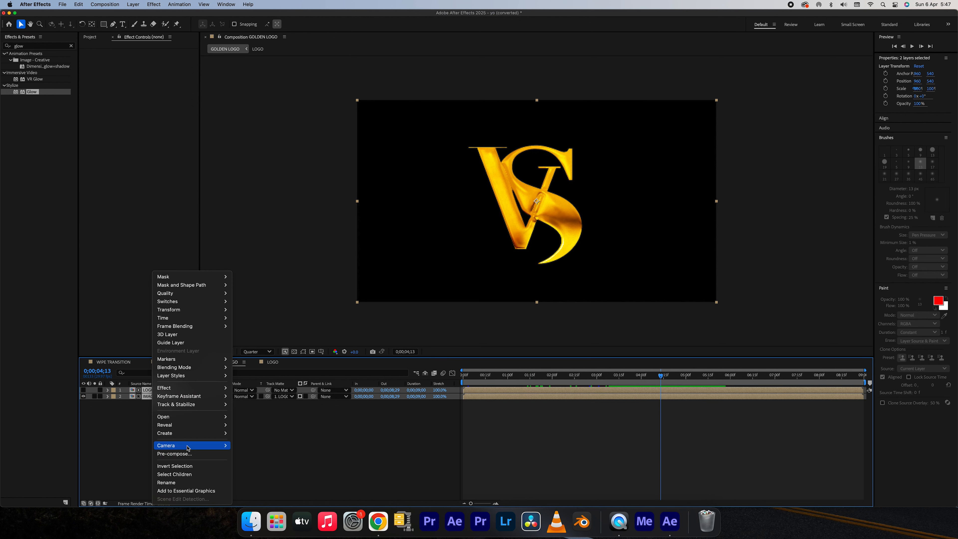
click(174, 454)
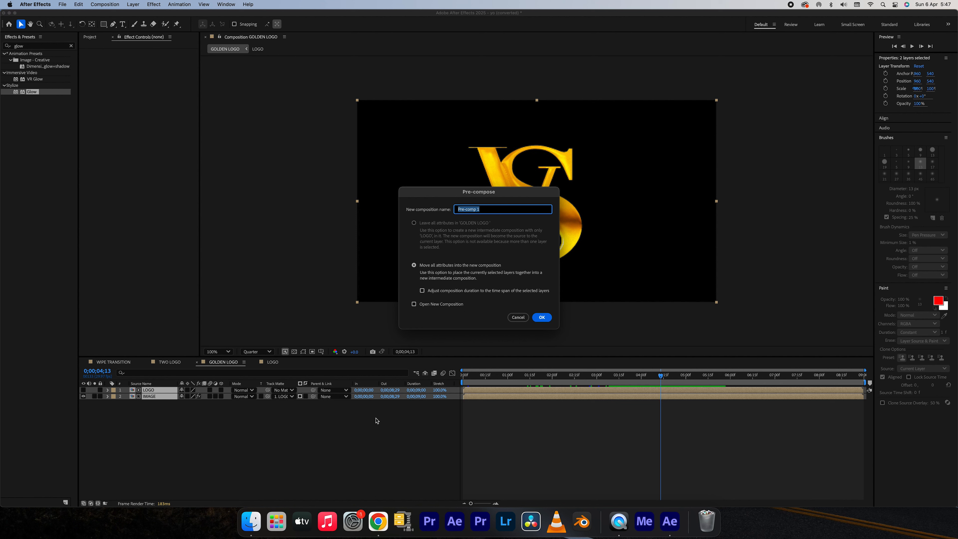
text(PRE GOLDEN LOGO)
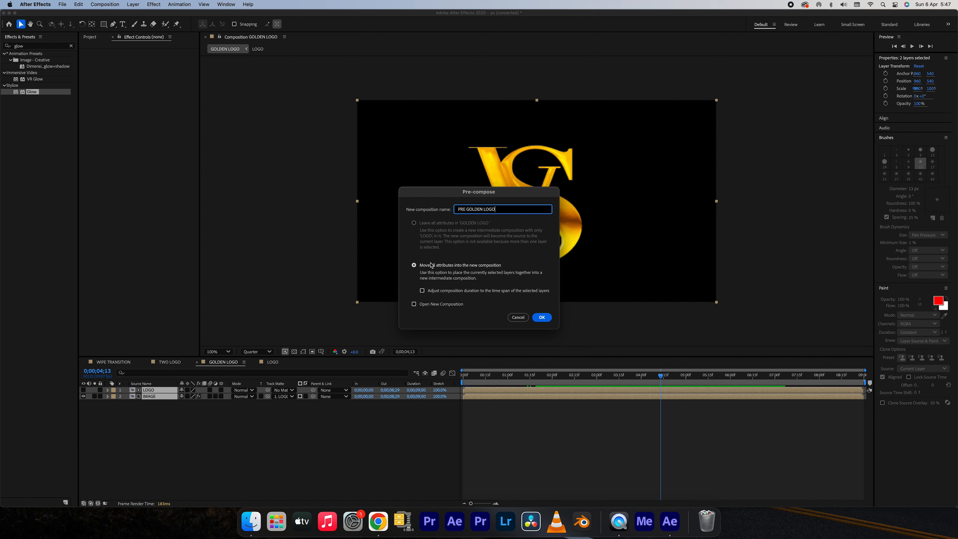
click(539, 318)
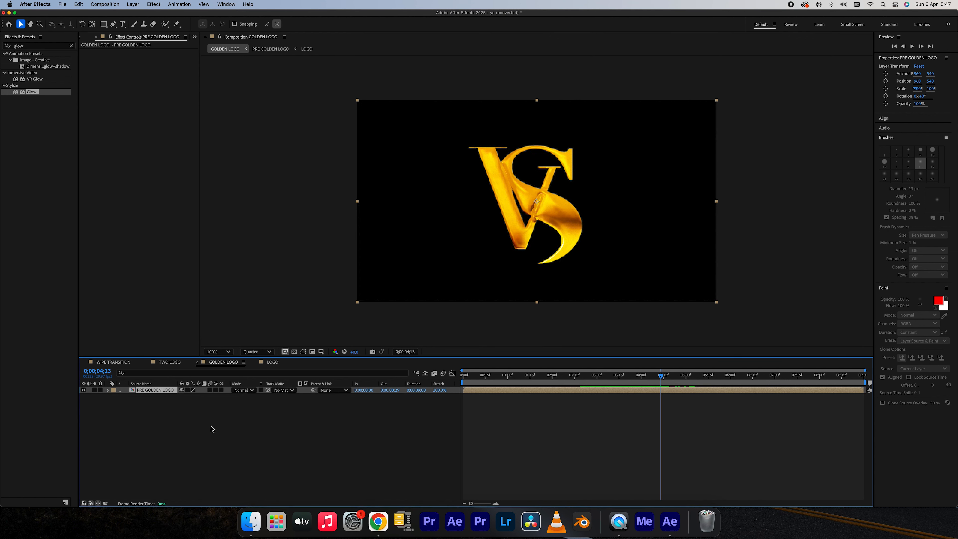
Add a null object and a camera to the GOLDEN LOGO composition and re-enable the viewer refresh.
click(185, 435)
click(139, 4)
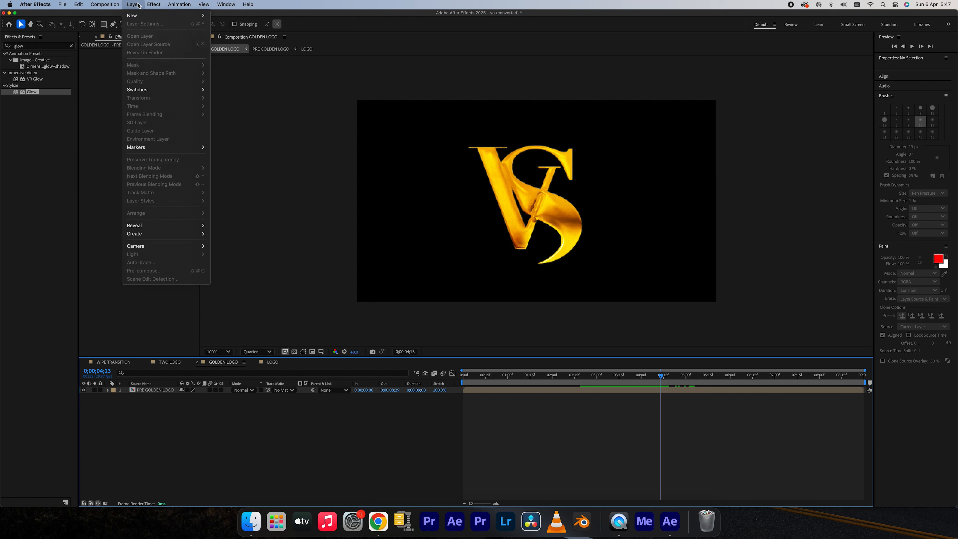
mouse_move(140, 16)
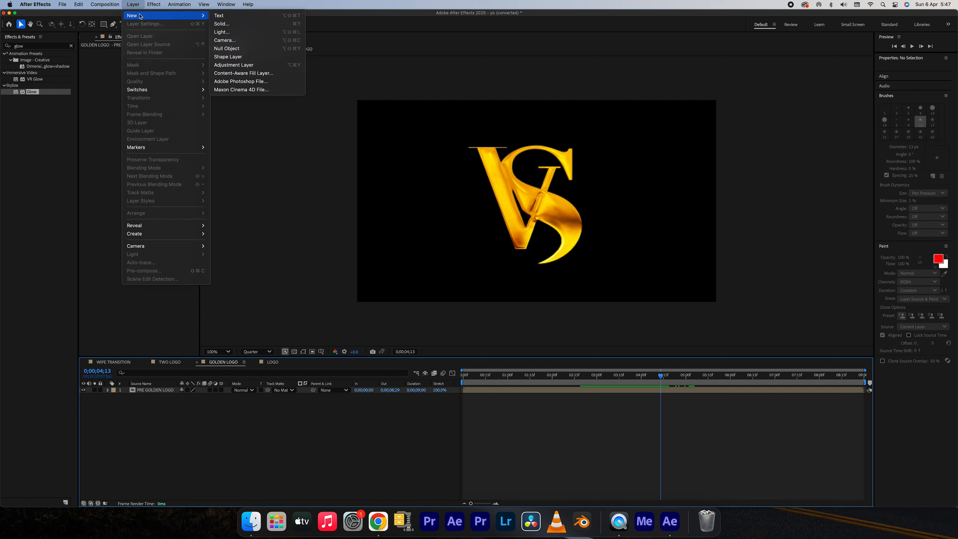
click(226, 48)
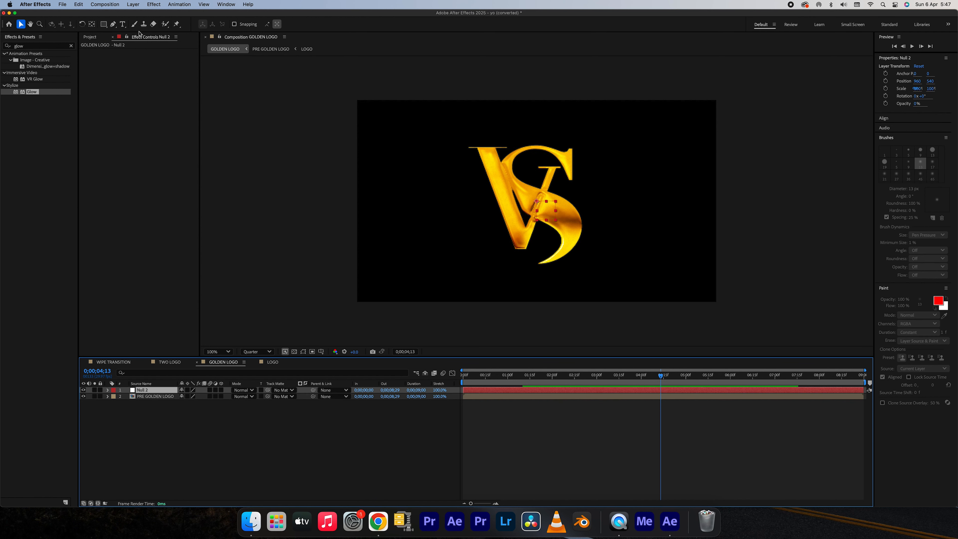
click(136, 6)
mouse_move(140, 16)
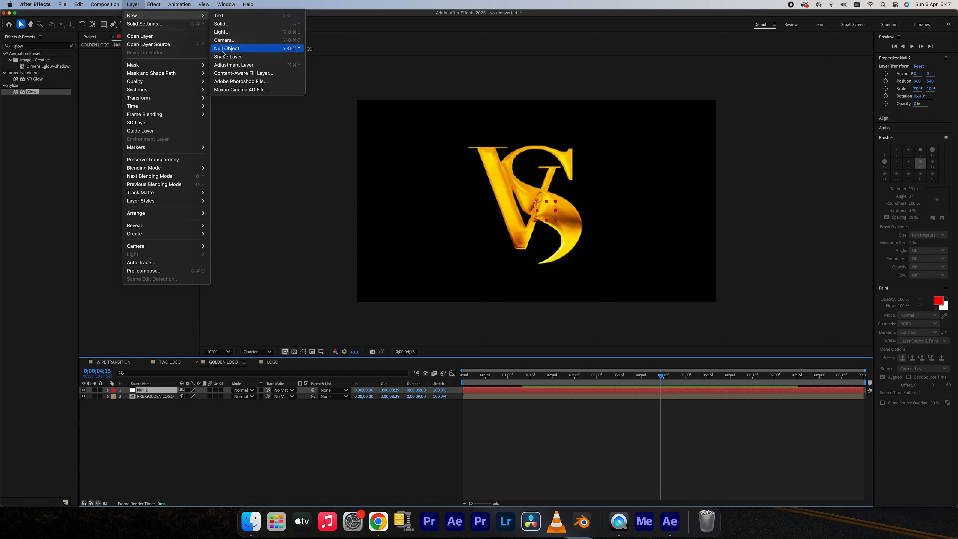
click(226, 41)
click(594, 338)
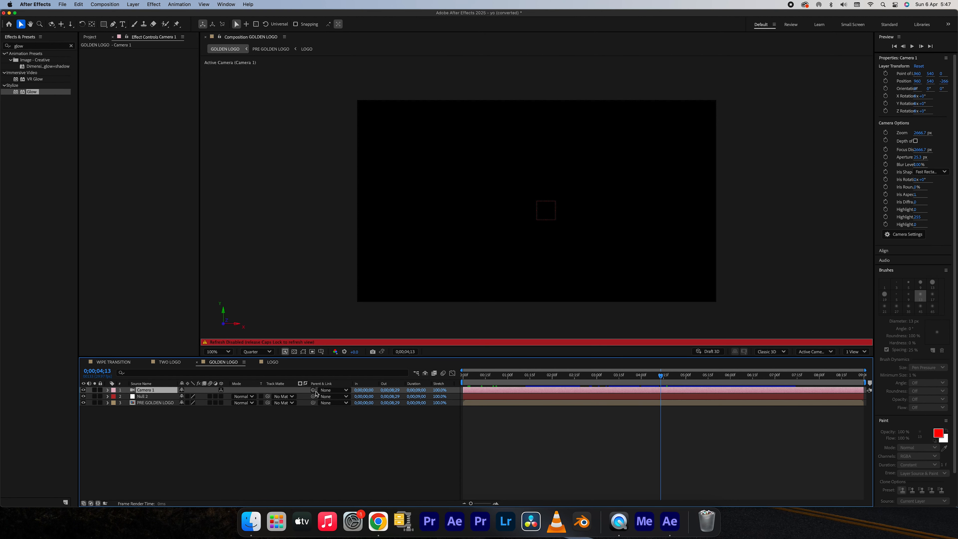
key(Caps_Lock)
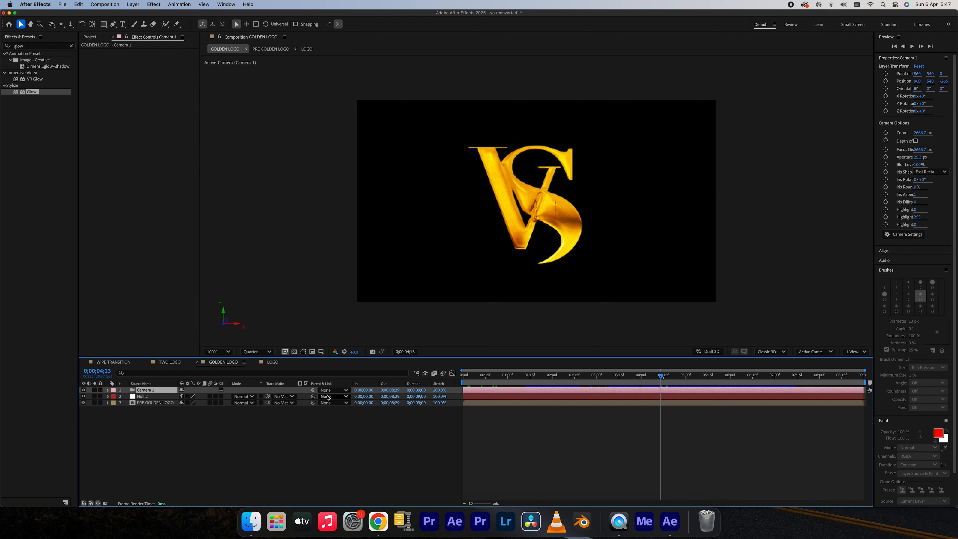
Parent Camera 1 to the null and make the null and the PRE GOLDEN LOGO layer 3D.
click(331, 391)
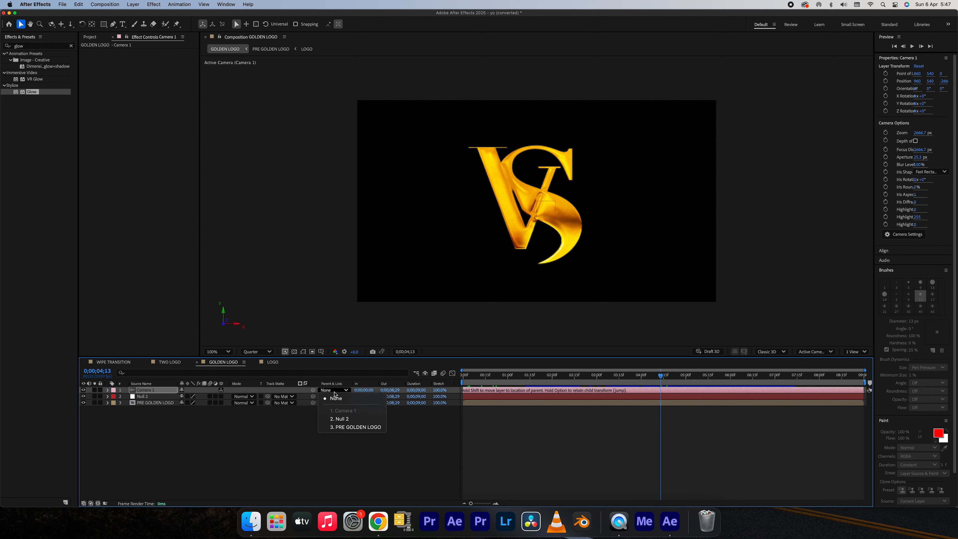
click(342, 420)
drag(167, 417, 217, 396)
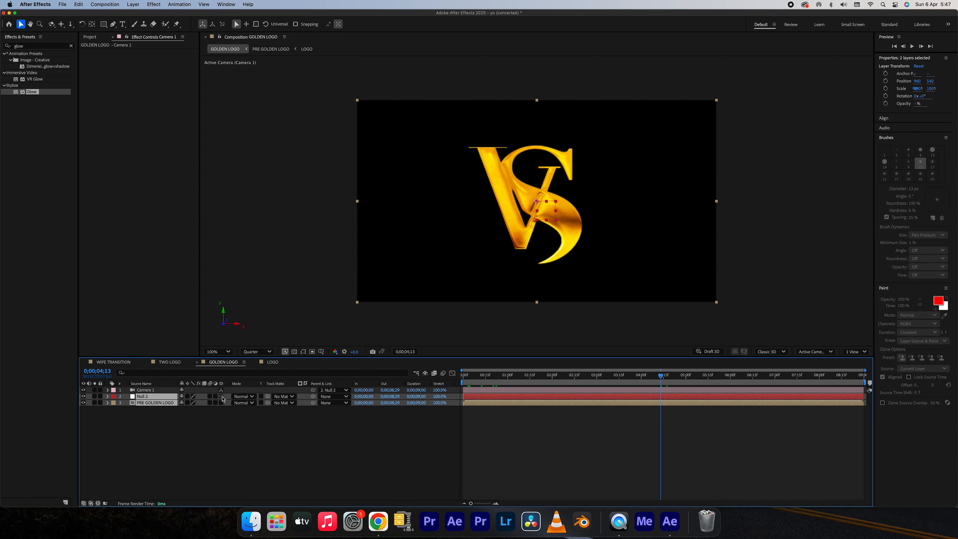
click(221, 397)
Set X Rotation and Y Rotation keyframes on the null at 0;00;03;01, keeping both at 0°.
click(596, 377)
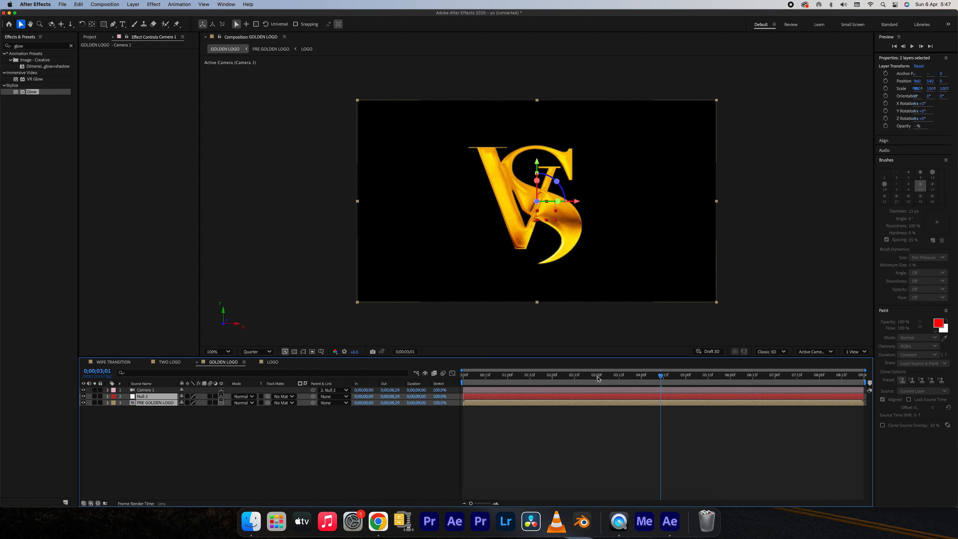
click(153, 411)
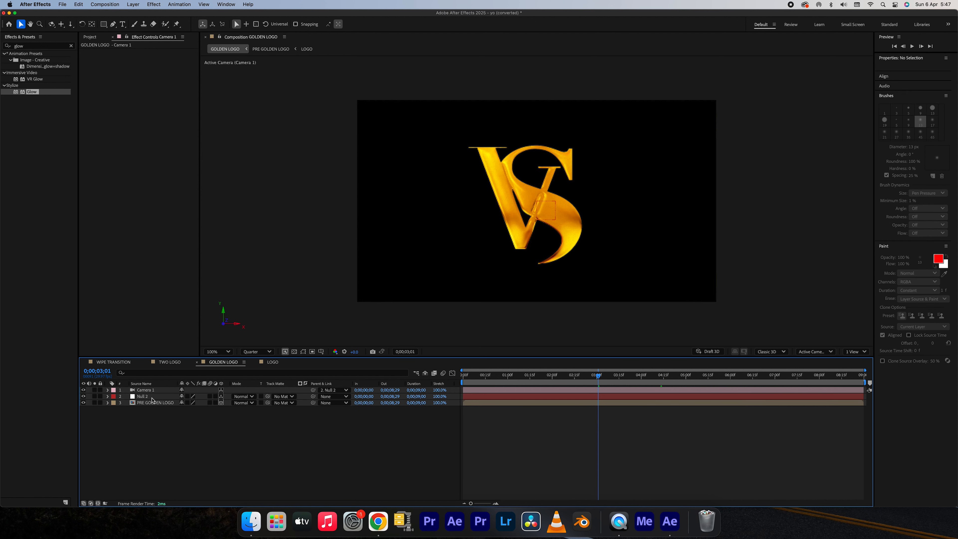
click(153, 399)
key(r)
click(126, 409)
click(127, 415)
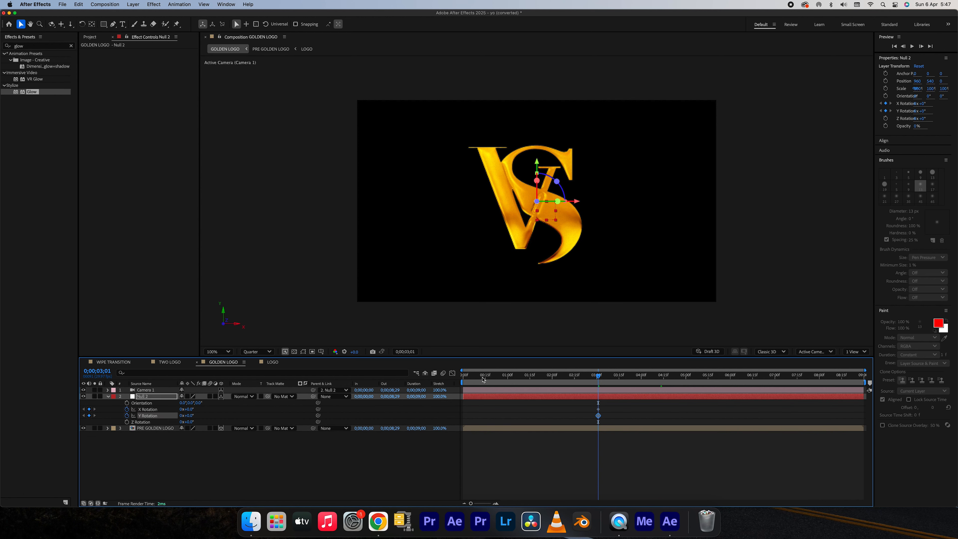
At 0;00;00;00, set the null's X Rotation to 60° and its Y Rotation to 27°.
drag(483, 380, 462, 379)
drag(192, 409, 212, 415)
mouse_move(198, 417)
mouse_down()
mouse_move(226, 418)
mouse_move(188, 418)
mouse_move(201, 418)
mouse_up()
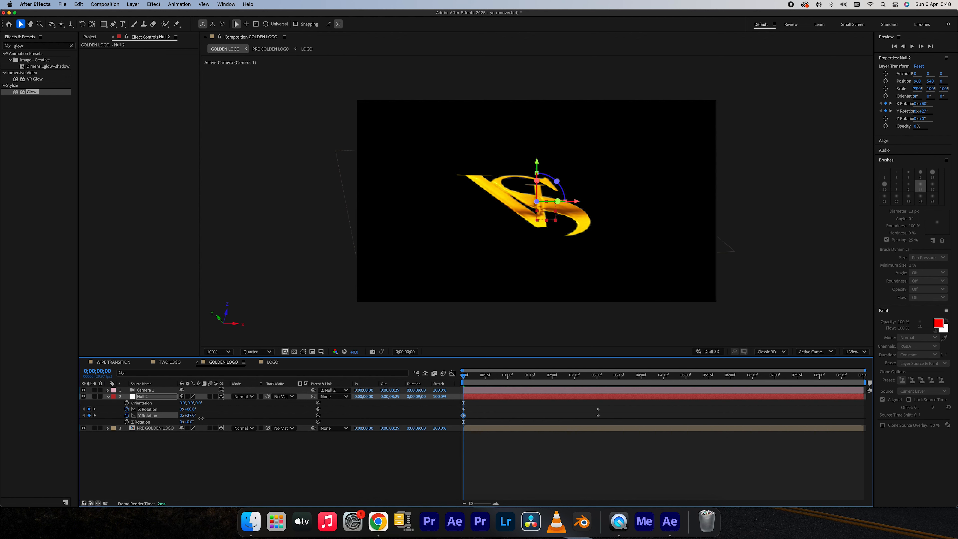
Apply Easy Ease to all X Rotation and Y Rotation keyframes on the null.
drag(625, 424, 464, 402)
right_click(463, 403)
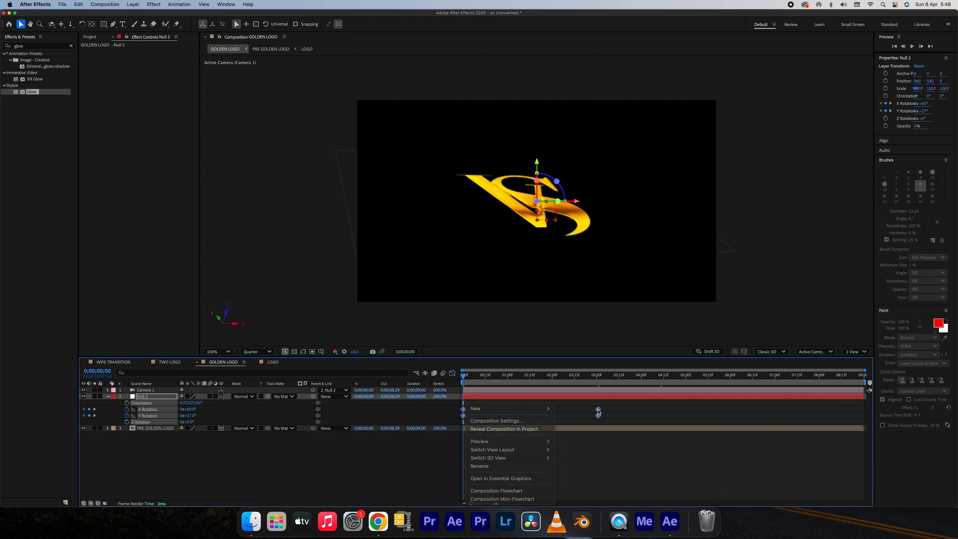
right_click(598, 409)
mouse_move(637, 500)
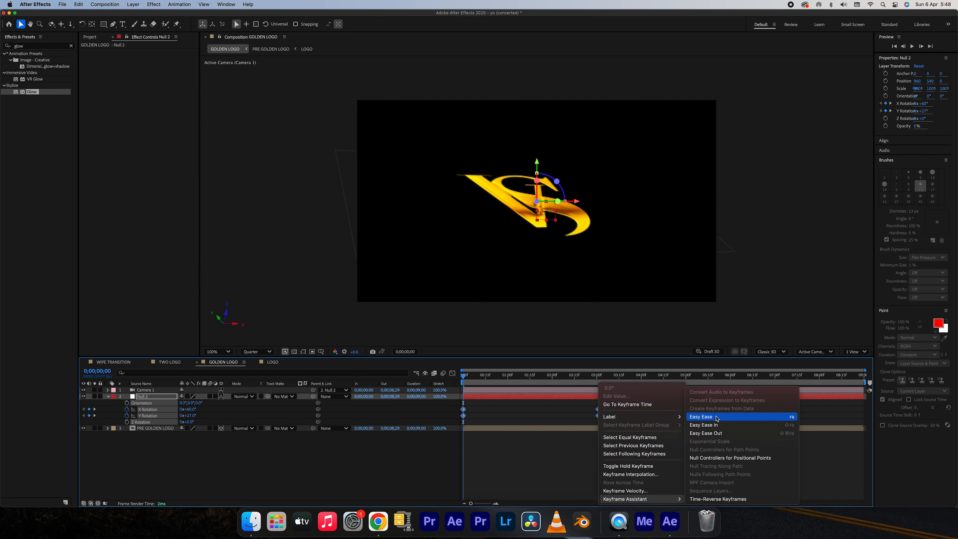
click(702, 416)
Reshape the null's rotation speed curves to start very fast and slow gradually into the last keyframes, and preview the motion.
click(453, 373)
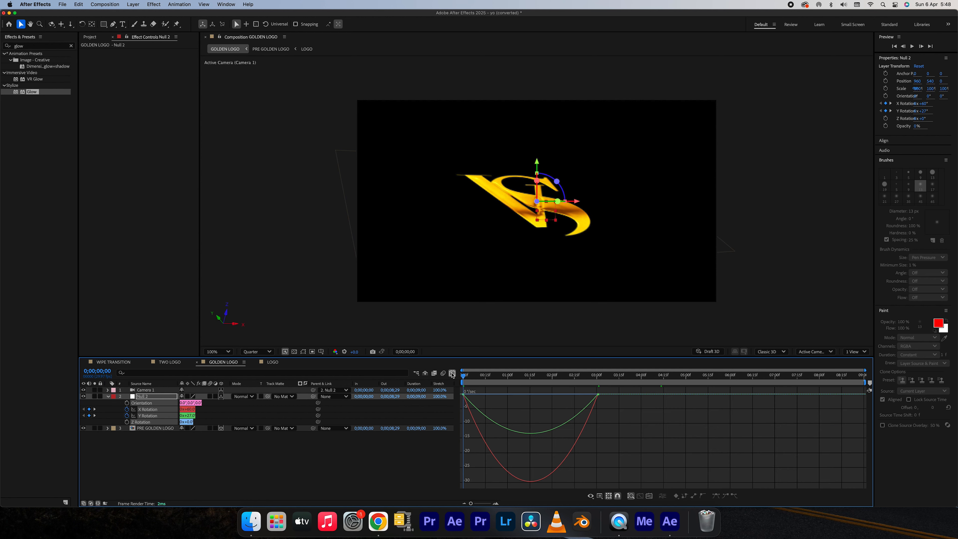
drag(621, 409, 453, 393)
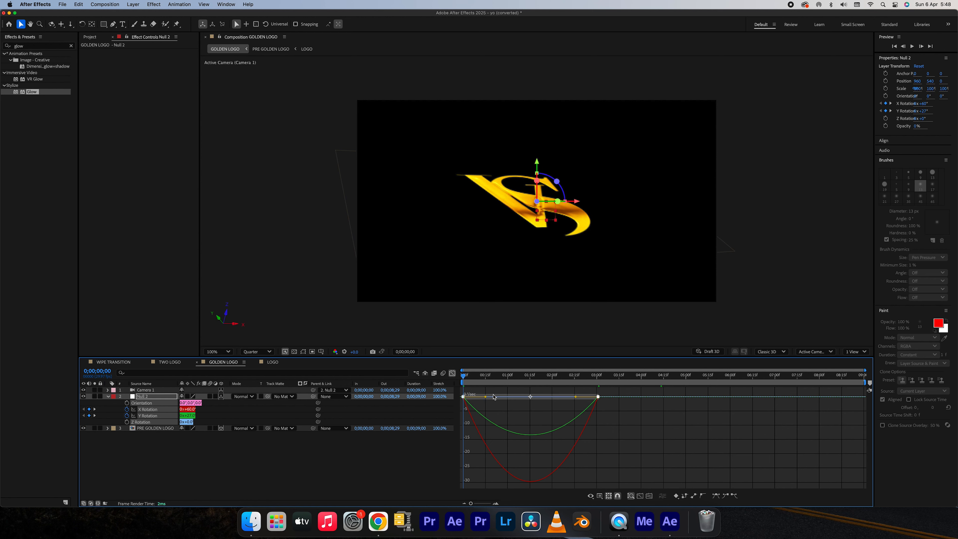
drag(576, 398, 464, 395)
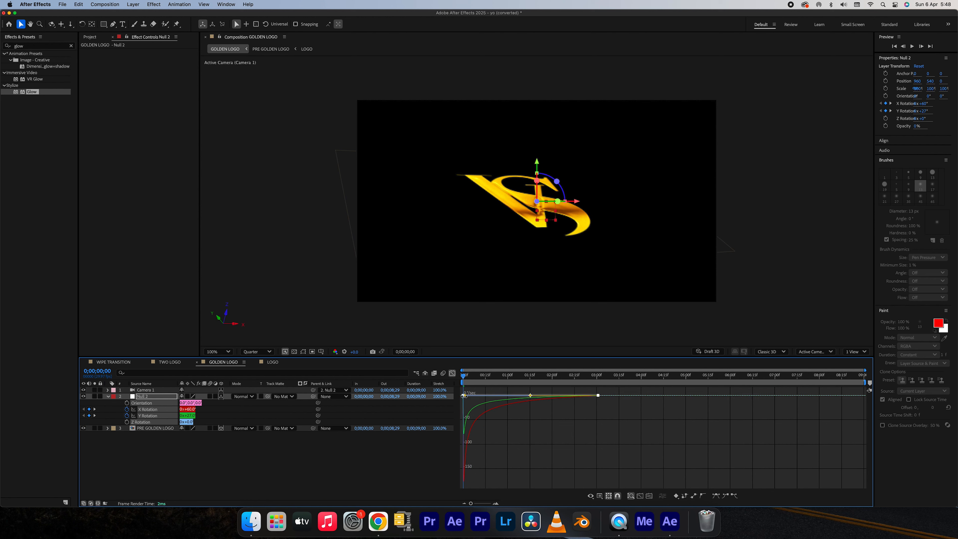
click(452, 374)
key(space)
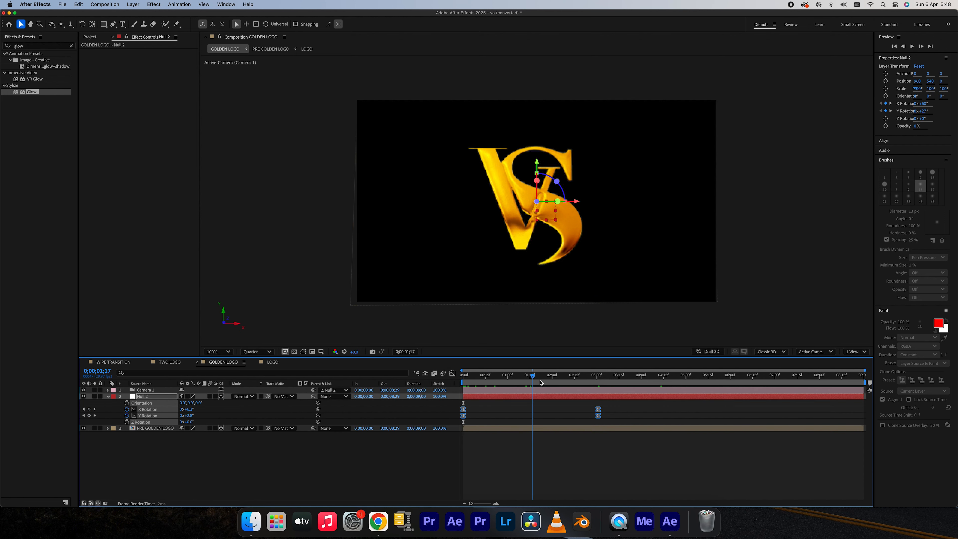
Keyframe Camera 1's Position at 0;00;04;00 keeping its value, and set its Z position to 0 at 0;00;00;00.
click(591, 390)
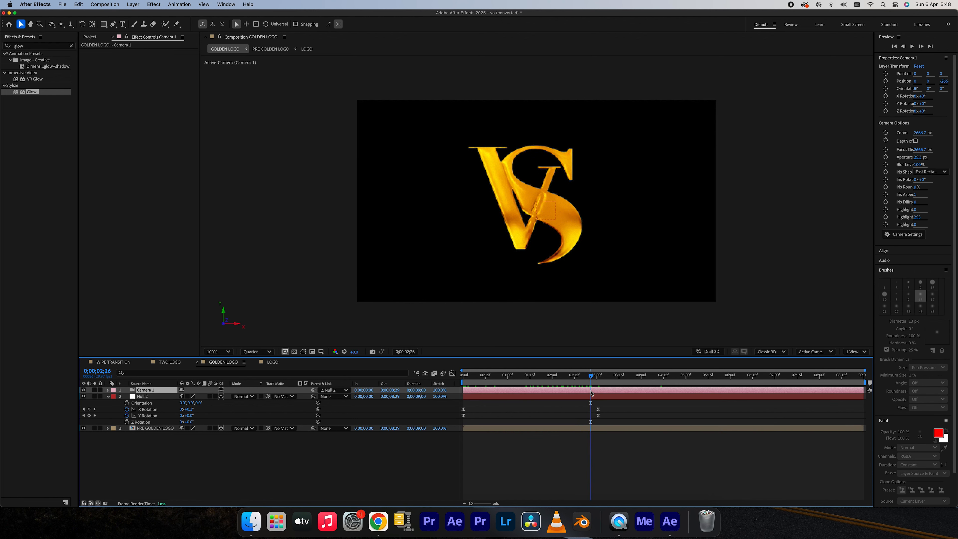
key(p)
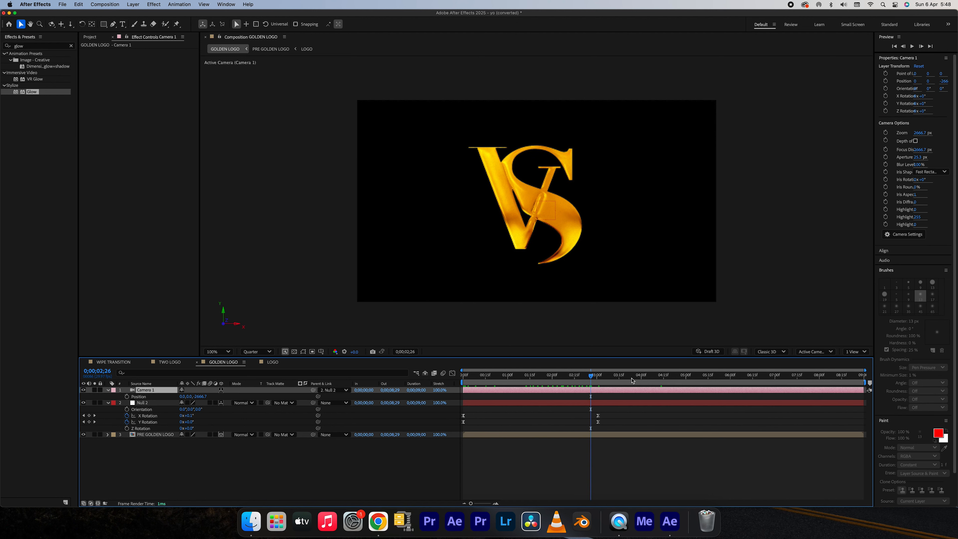
click(641, 378)
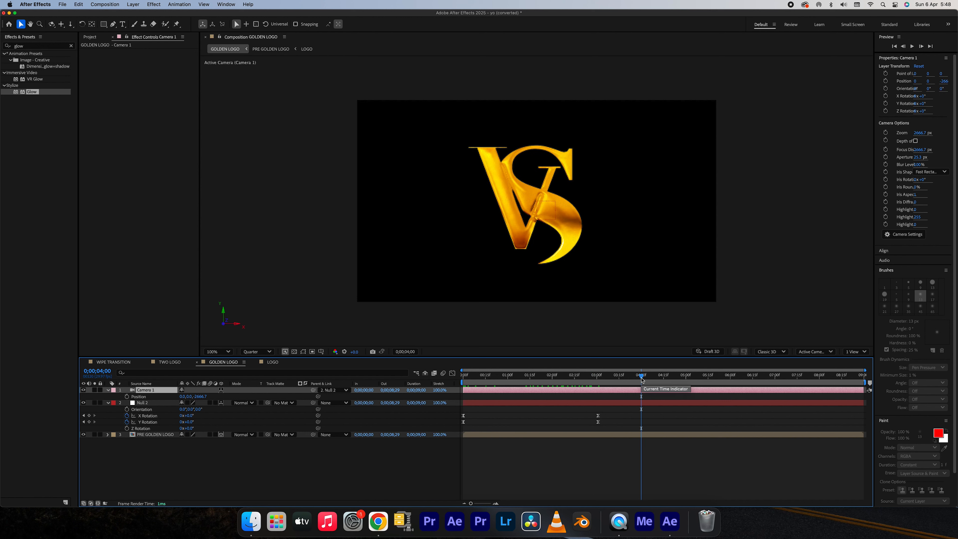
click(127, 397)
drag(475, 381, 462, 382)
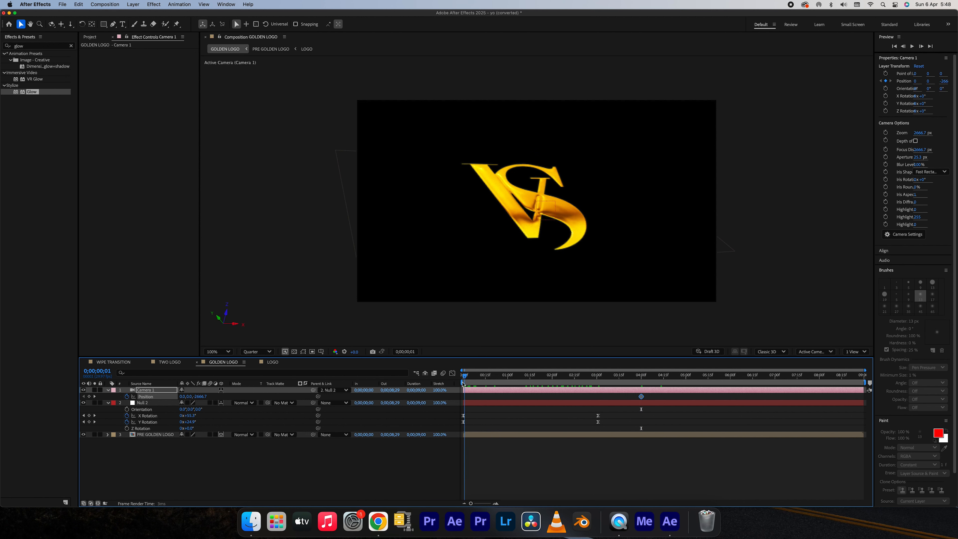
click(204, 397)
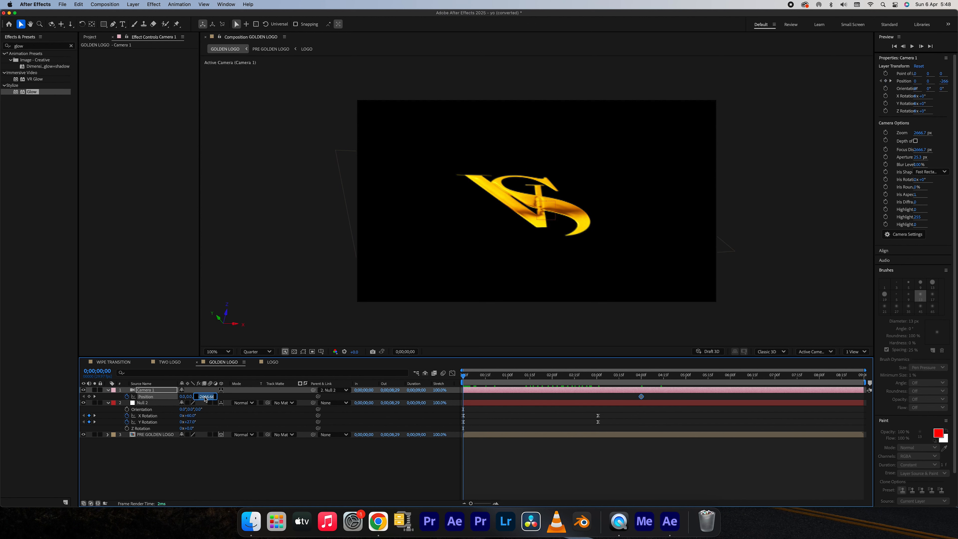
text(0)
key(Return)
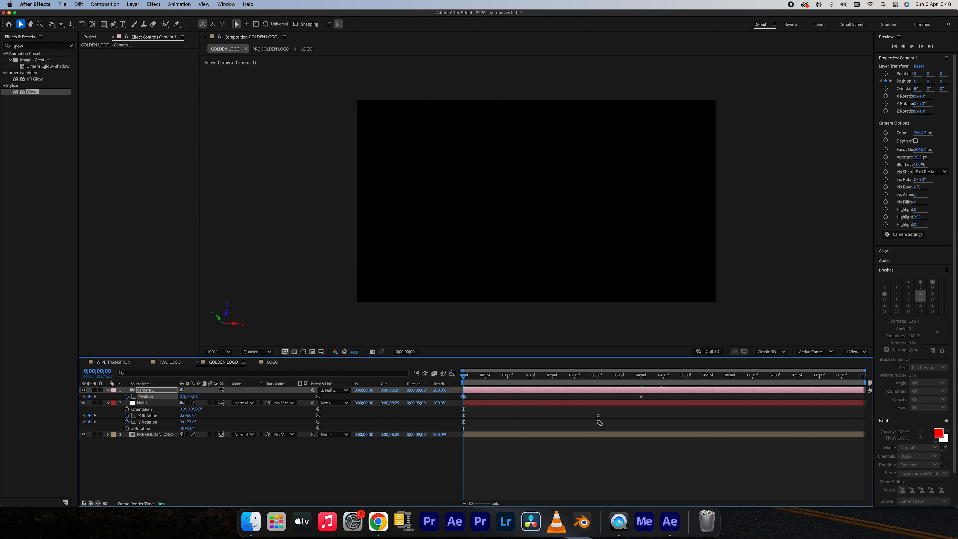
Apply Easy Ease to both Position keyframes on Camera 1.
drag(668, 399, 464, 401)
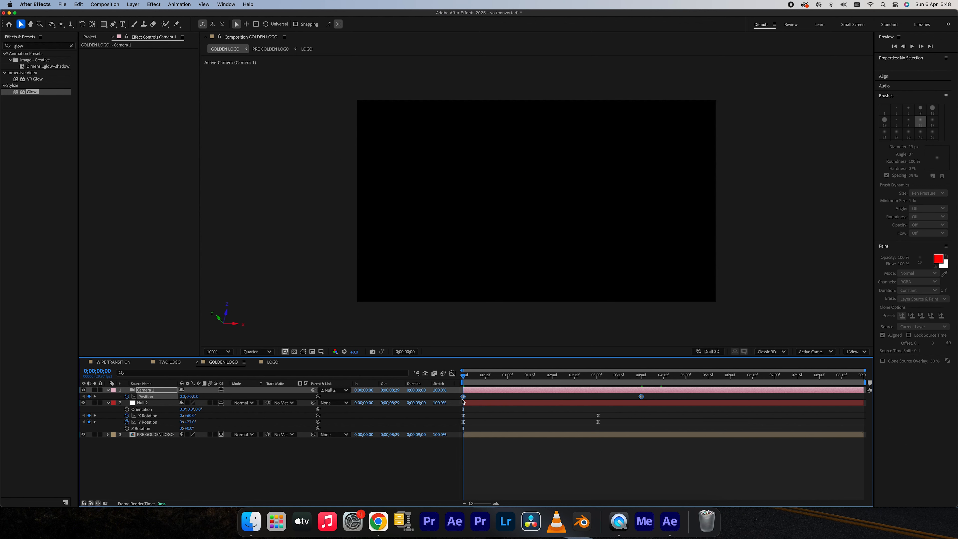
right_click(464, 400)
mouse_move(502, 499)
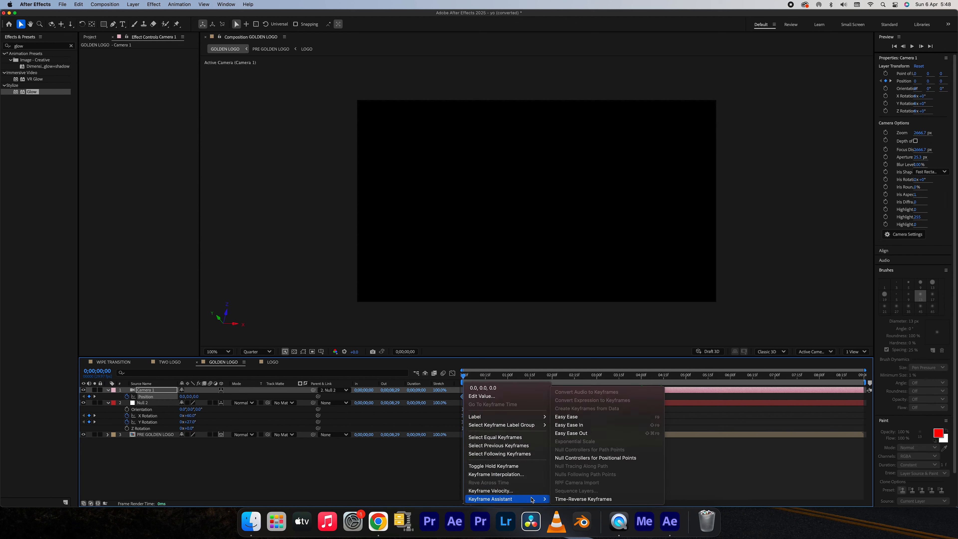
click(583, 417)
Reshape Camera 1's position speed curve to peak at the start and decelerate slowly into the last keyframe, and preview it.
click(453, 373)
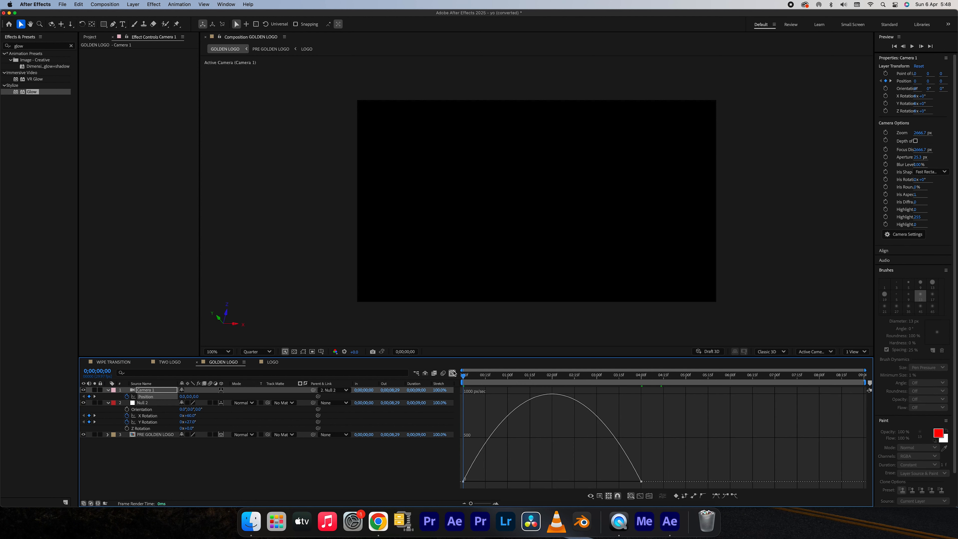
drag(678, 461, 552, 482)
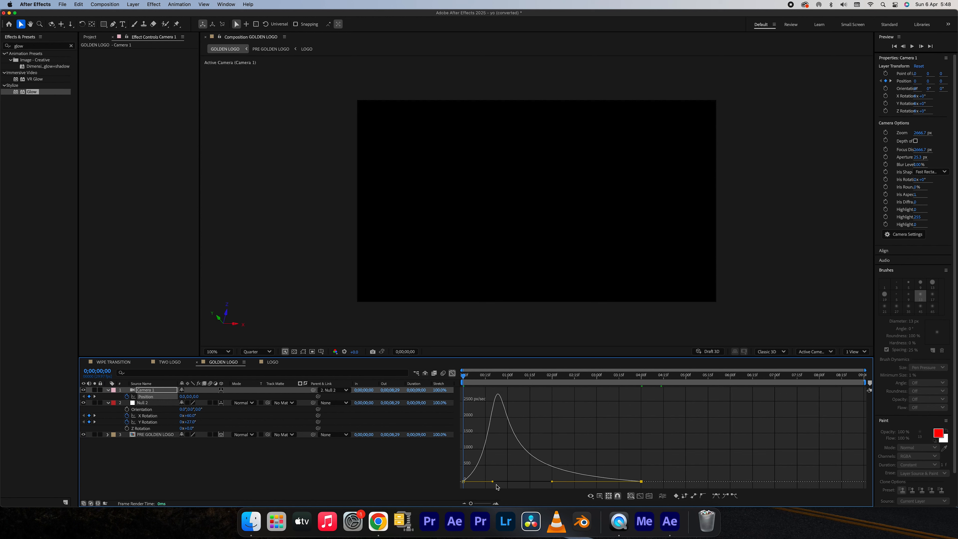
drag(493, 483, 464, 482)
click(452, 373)
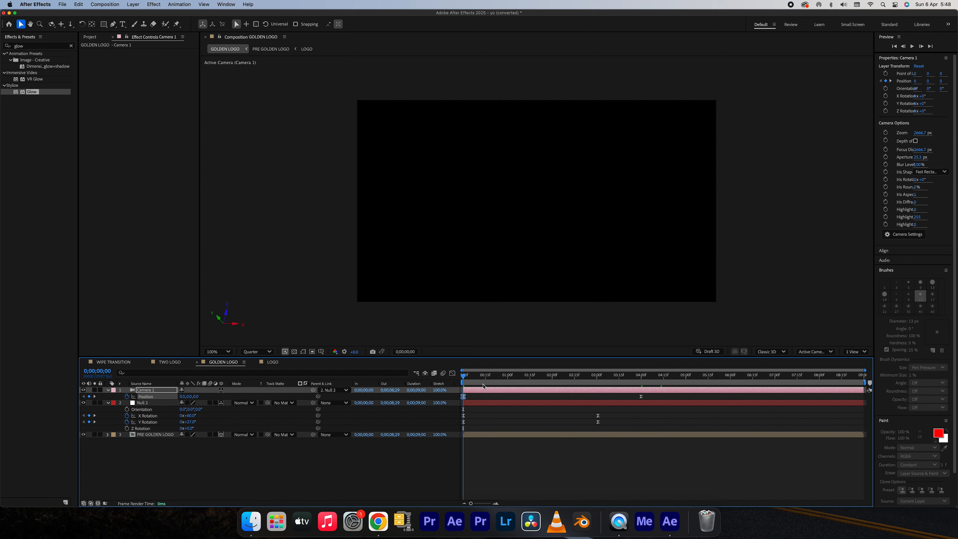
key(space)
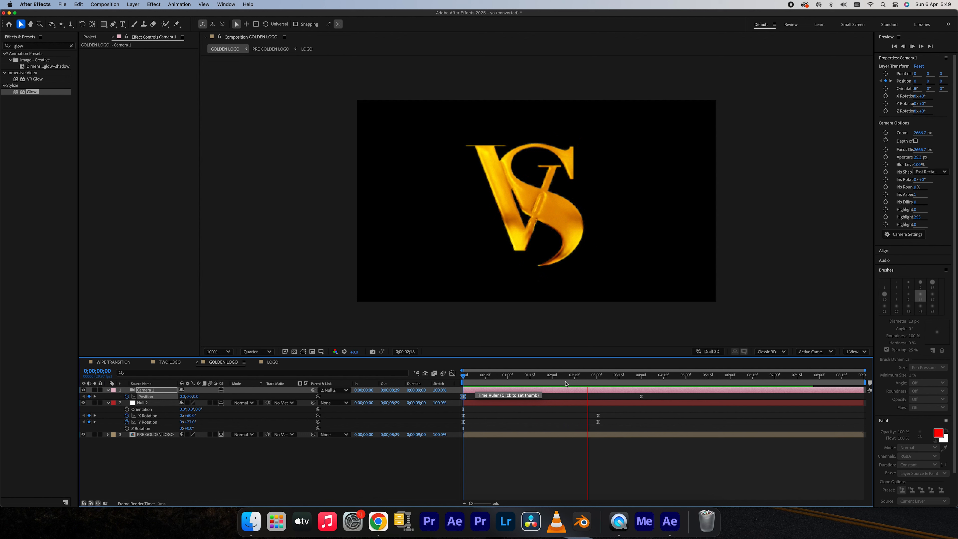
key(space)
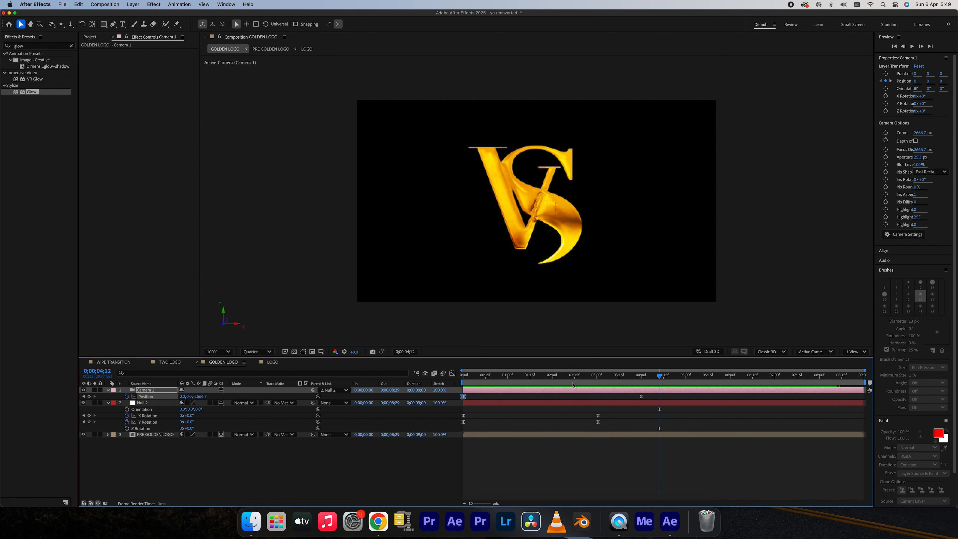
Add an adjustment layer above the camera in the GOLDEN LOGO composition and apply the Glow effect to it.
drag(612, 383, 649, 391)
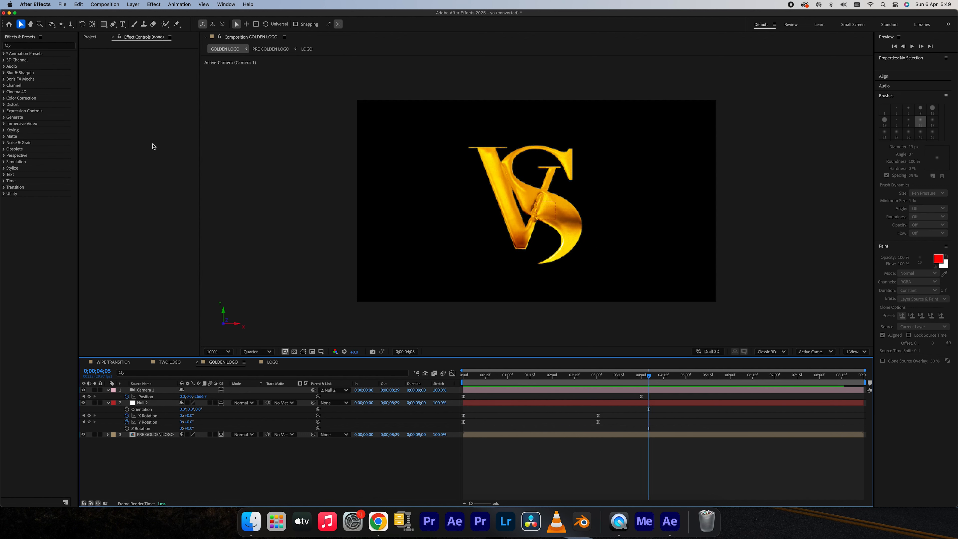
click(133, 4)
mouse_move(136, 15)
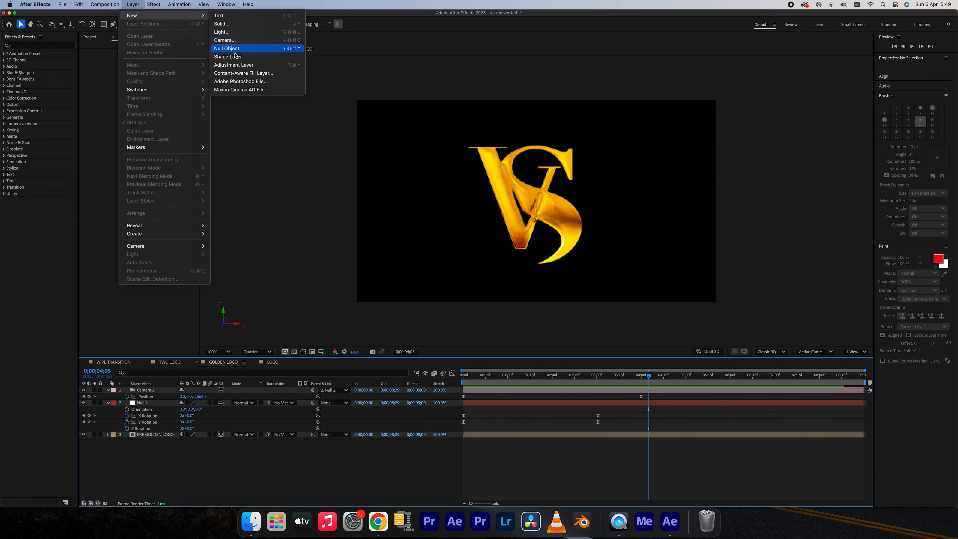
click(240, 66)
click(37, 47)
text(glow)
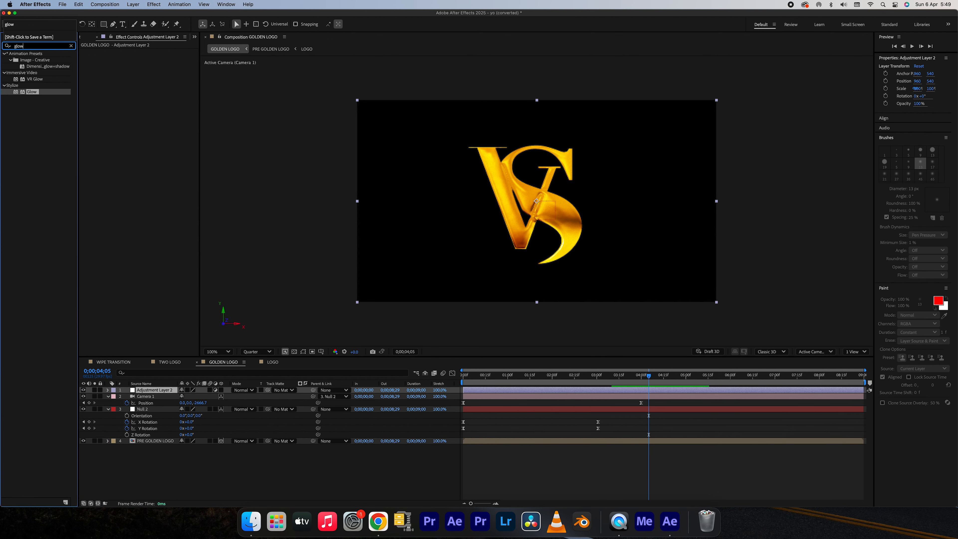
double_click(32, 92)
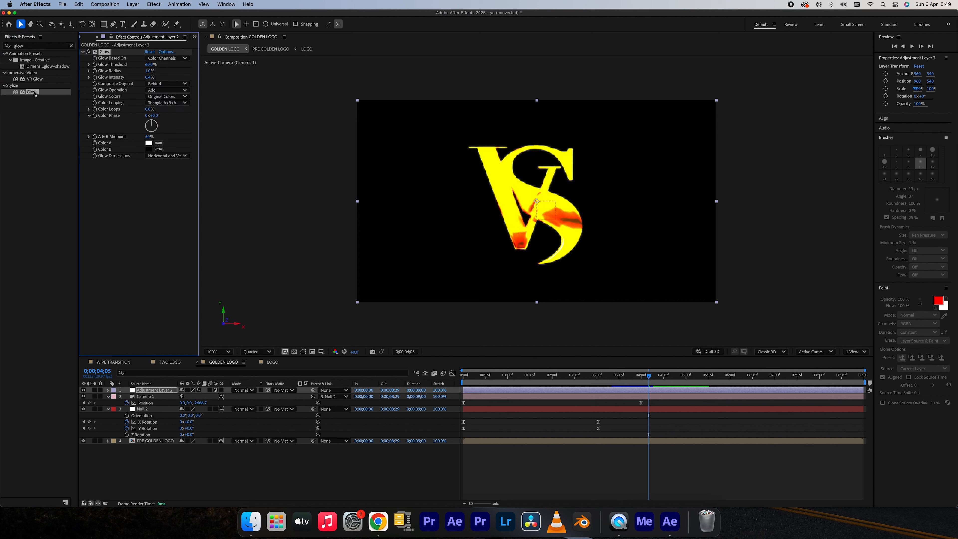
Set the adjustment layer's Glow Threshold to 90% and Glow Radius to 1.7, comparing with the effect off, and preview the animation.
click(153, 64)
key(Return)
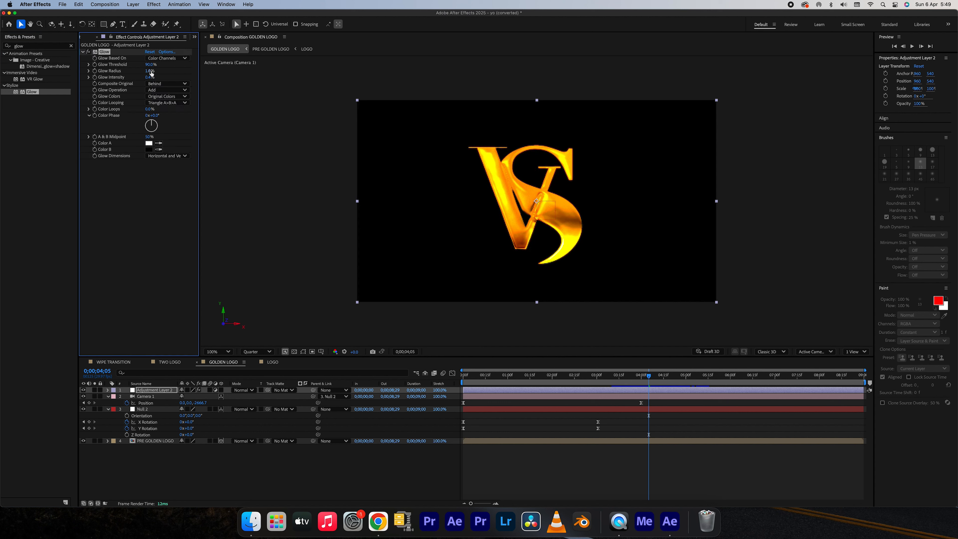
click(90, 52)
click(89, 52)
drag(150, 73, 144, 73)
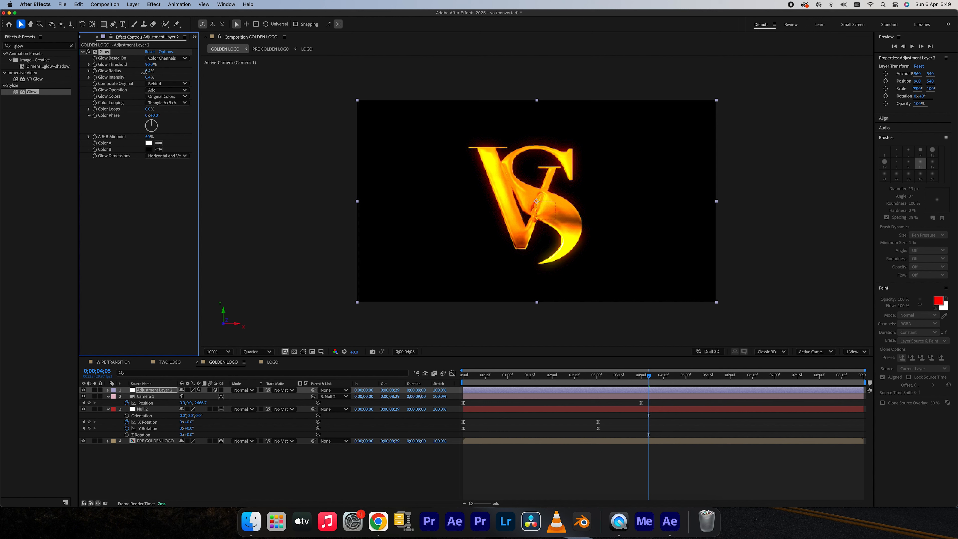
drag(144, 74, 137, 76)
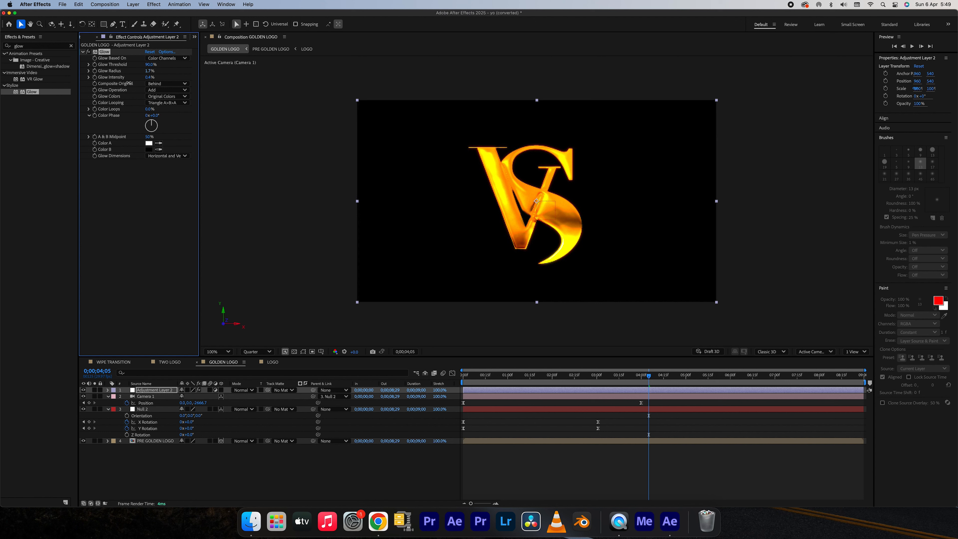
click(566, 374)
key(space)
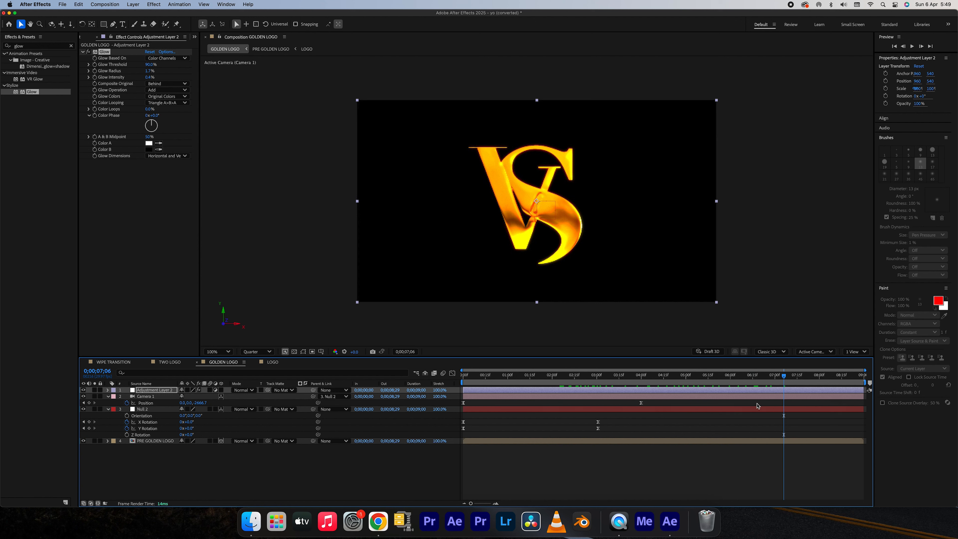
click(544, 480)
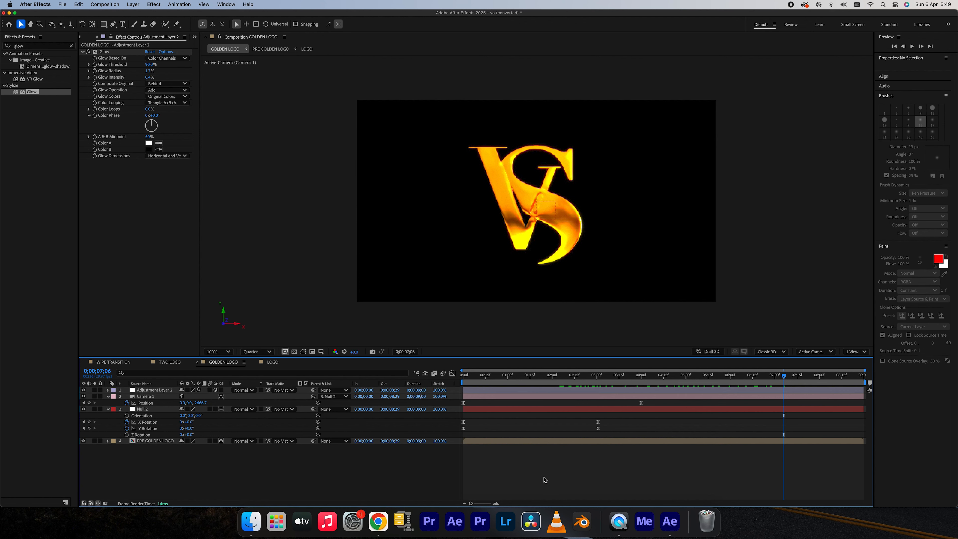
drag(528, 382, 626, 431)
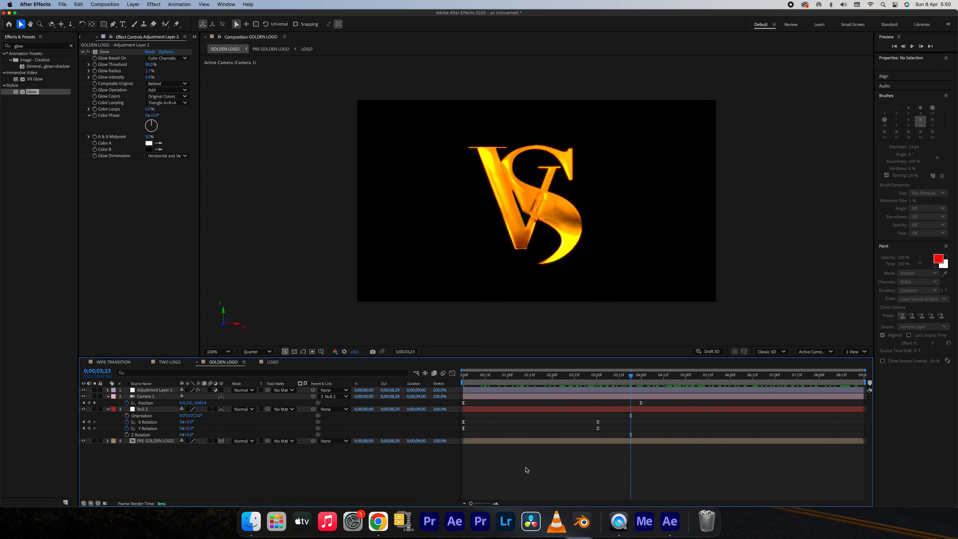
Create a new 1920x1080, 29.97 fps composition named BACKGROUND with a duration of 0;00;09;00.
key(super+n)
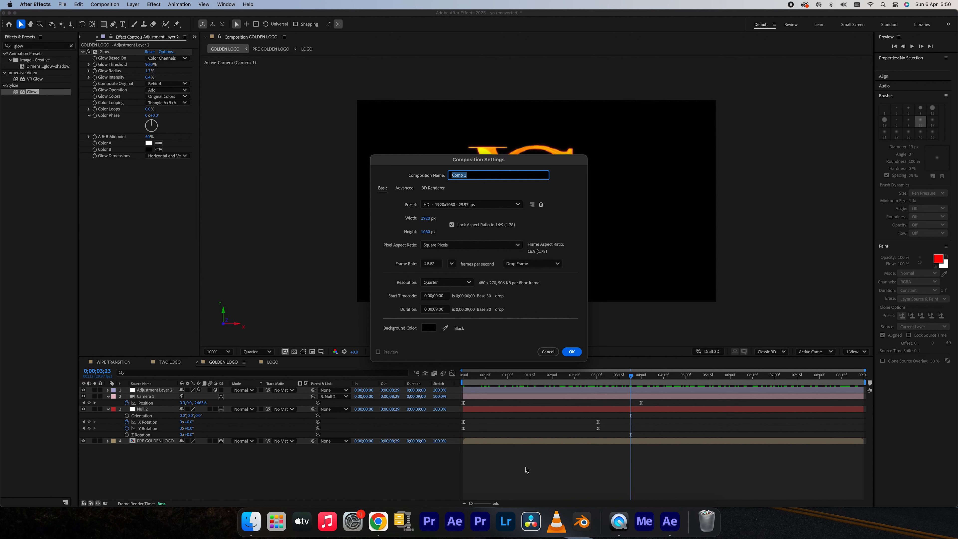
text(BACKGROUND)
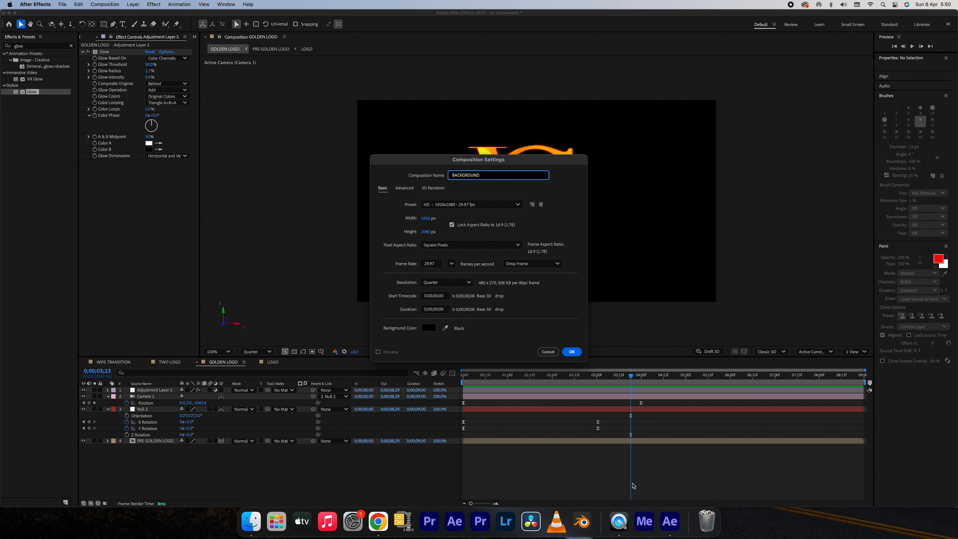
click(571, 353)
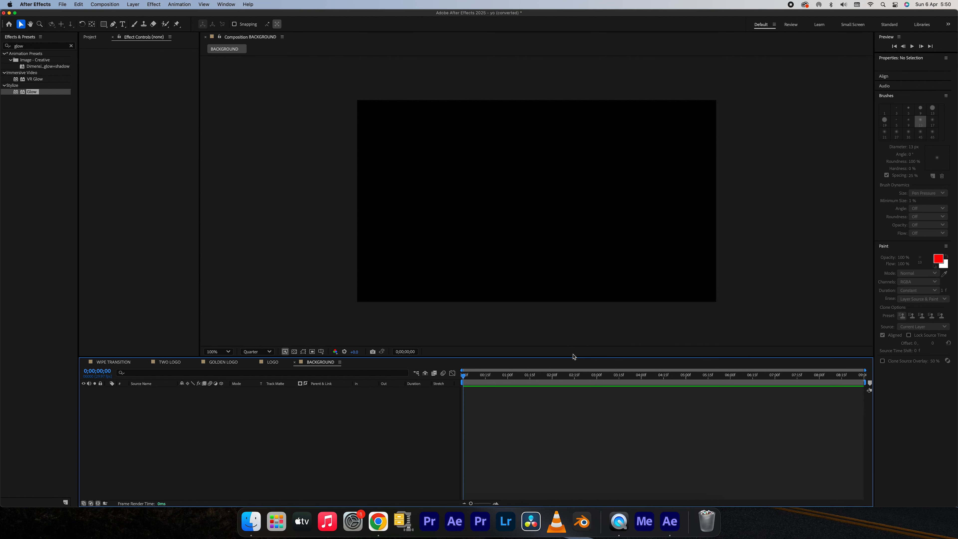
Add a full-frame dark gray solid to the BACKGROUND composition.
click(137, 5)
mouse_move(151, 17)
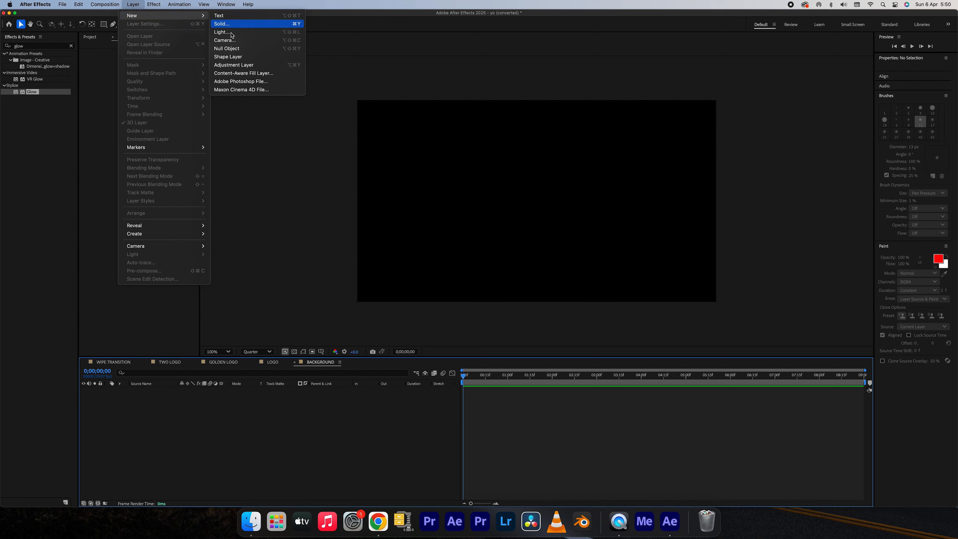
click(226, 24)
click(556, 335)
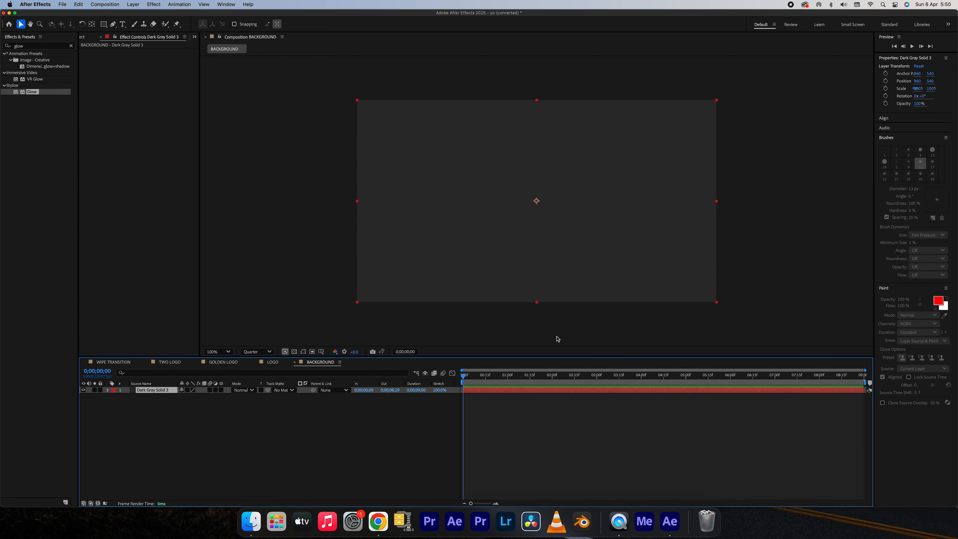
Apply a Gradient Ramp effect to the dark gray solid and set its End Color to dark gray 4D4C4C.
click(154, 4)
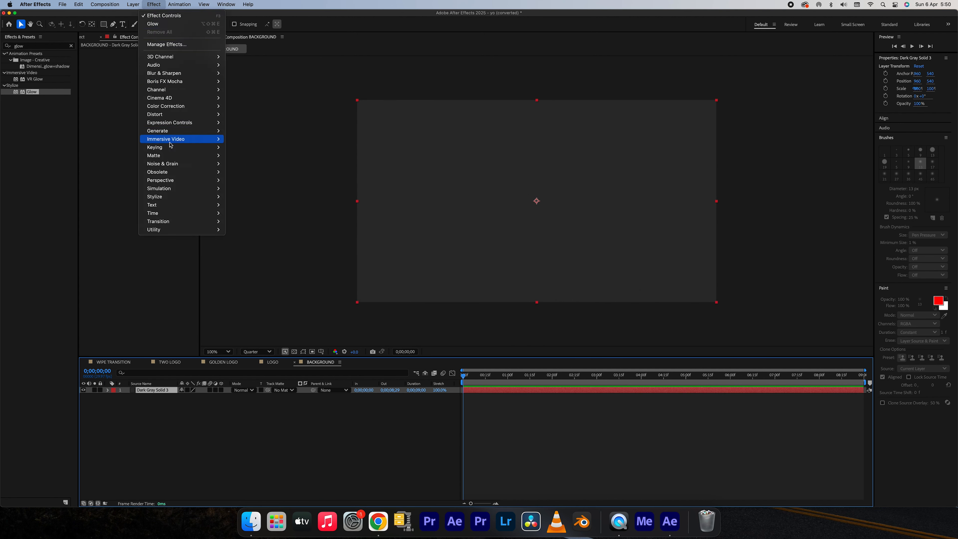
mouse_move(181, 130)
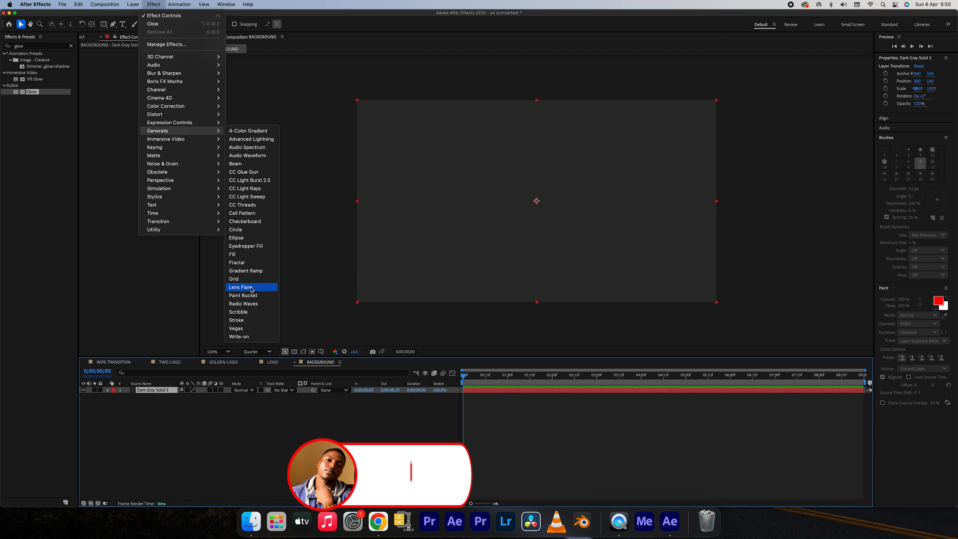
click(251, 272)
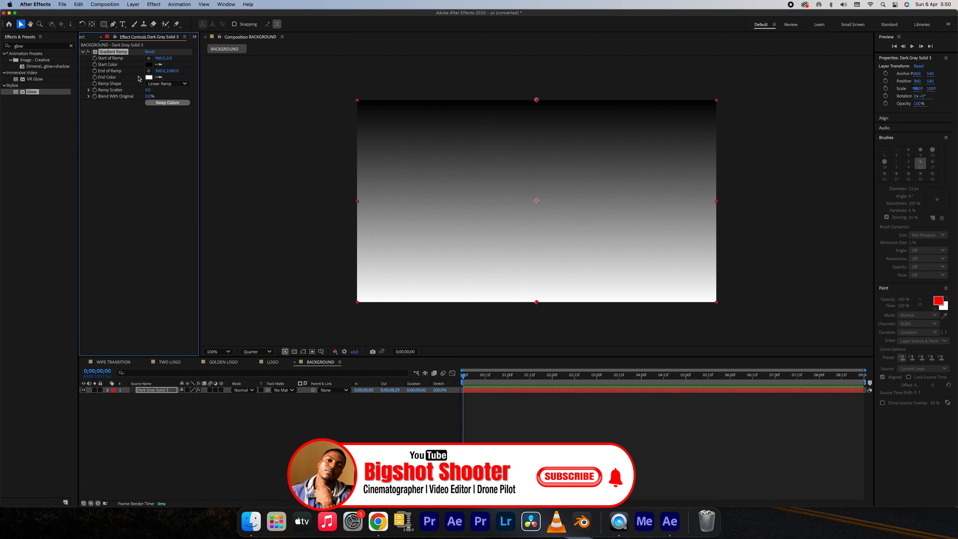
click(149, 78)
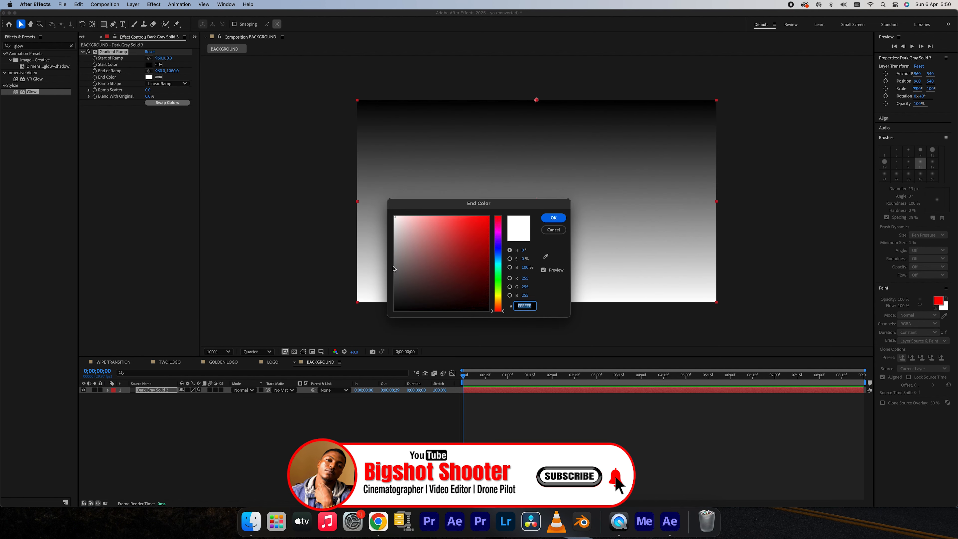
drag(394, 230, 396, 282)
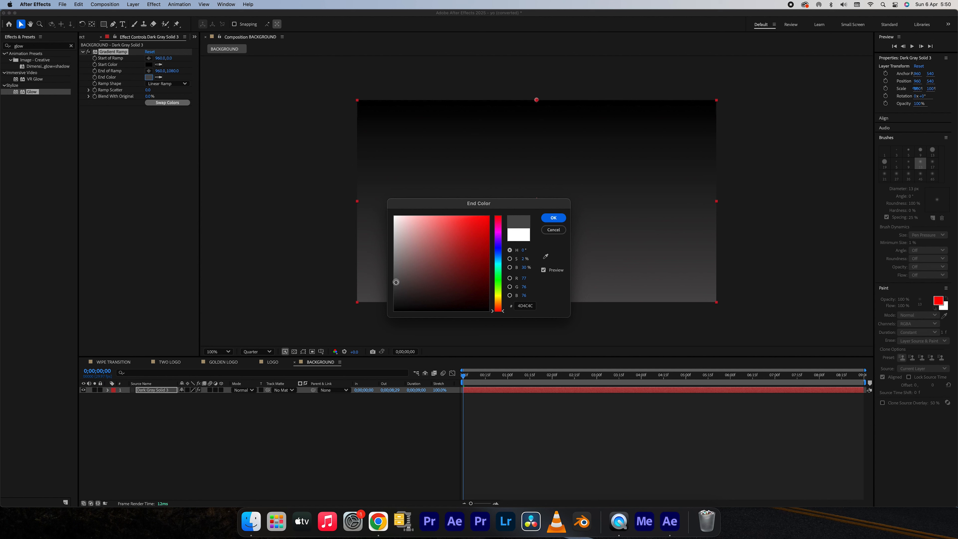
click(554, 218)
Make the gradient a Radial Ramp and swap its start and end colors.
click(169, 84)
click(174, 100)
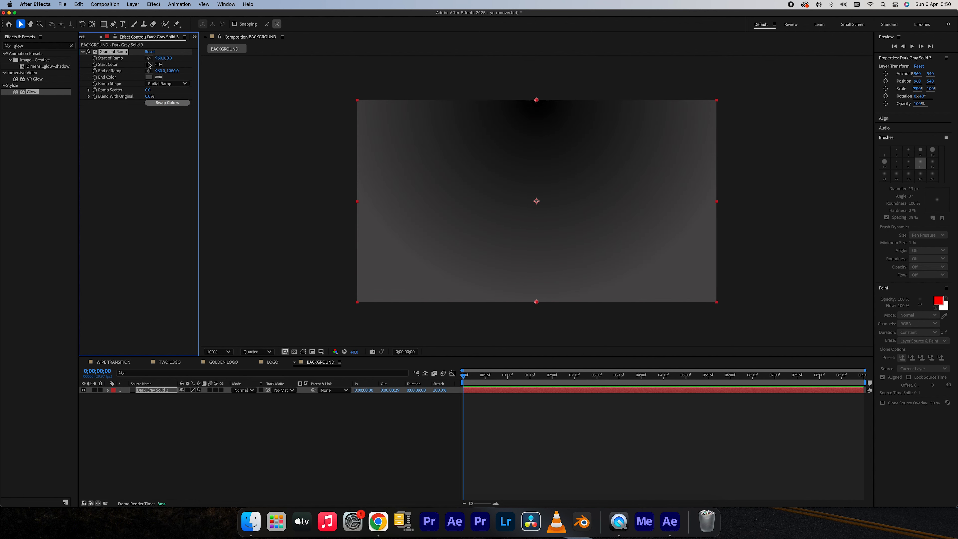
click(160, 103)
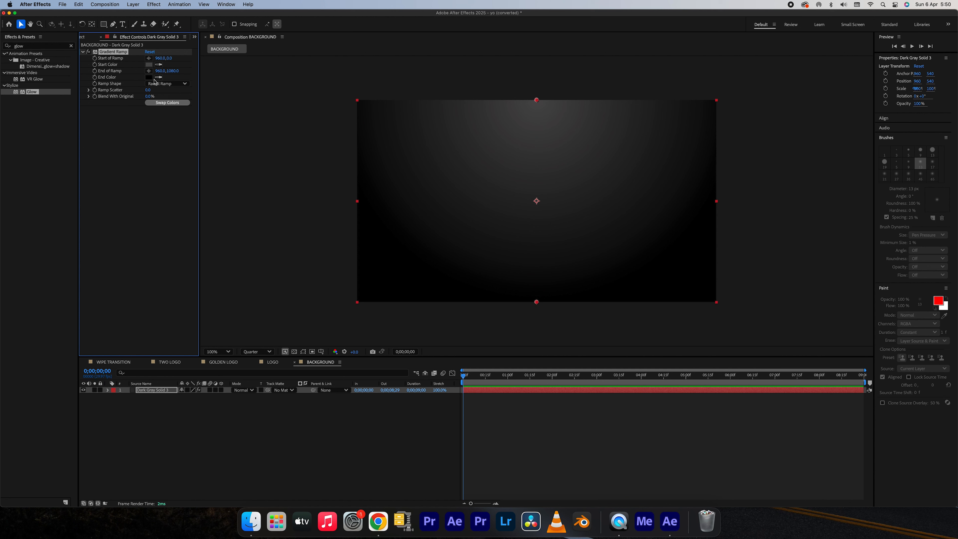
Darken the ramp's Start Color to 444444 and set Ramp Scatter to 22.
click(149, 64)
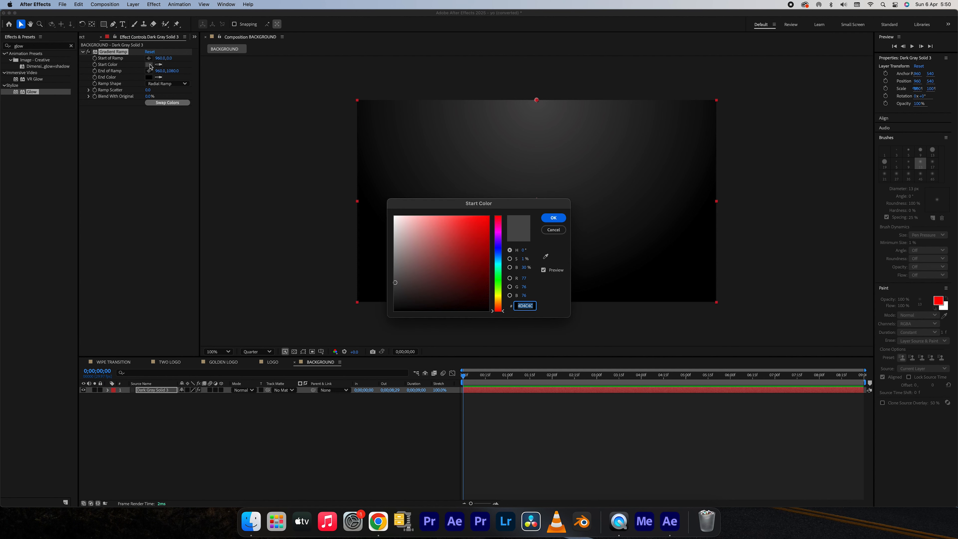
click(396, 286)
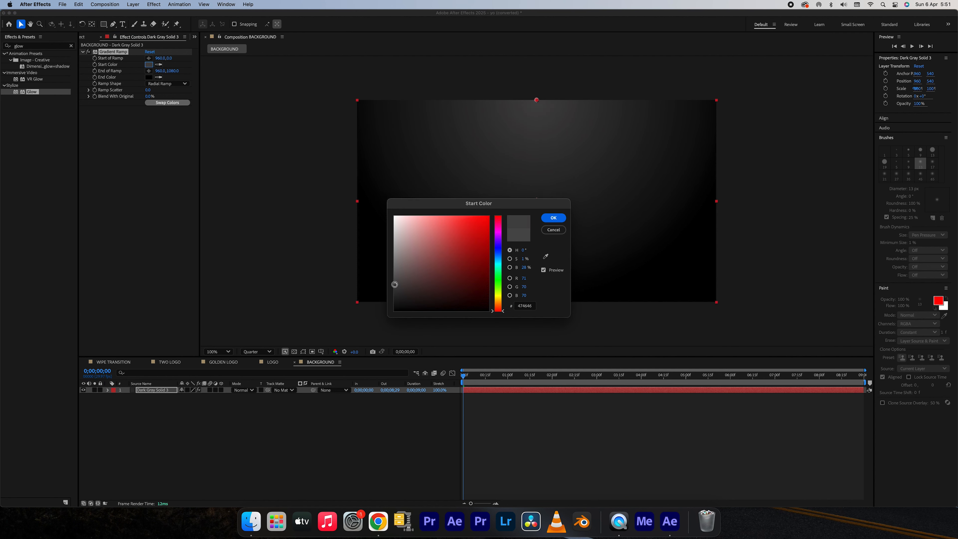
click(554, 218)
click(148, 90)
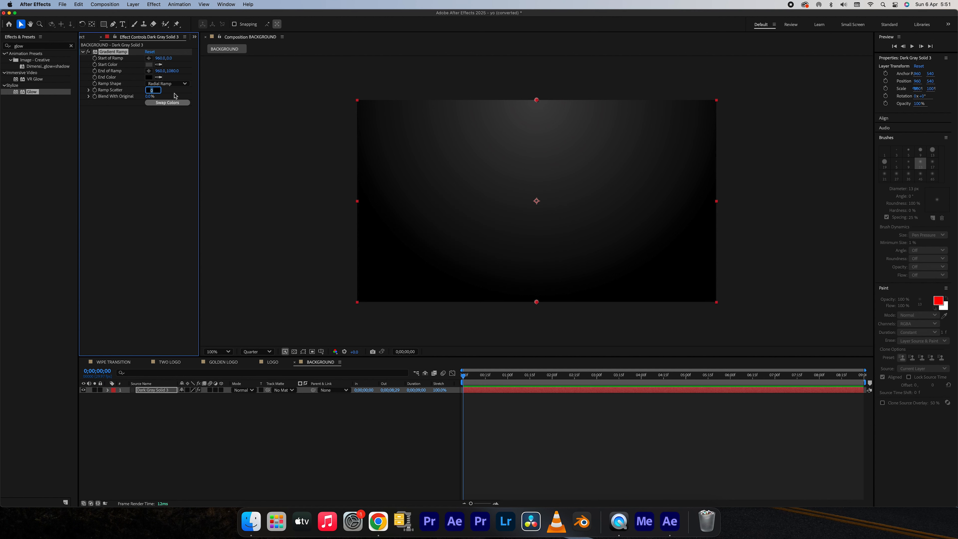
key(Return)
Animate Start of Ramp from about -132, -98 beyond the frame's upper-left corner to about 2124, -312 beyond the upper-right at 0;00;08;29.
click(149, 58)
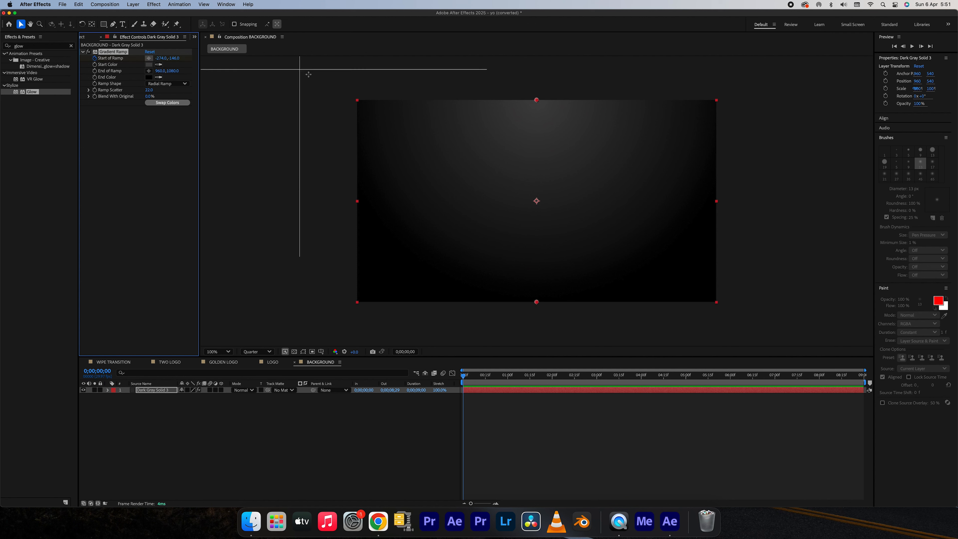
click(329, 82)
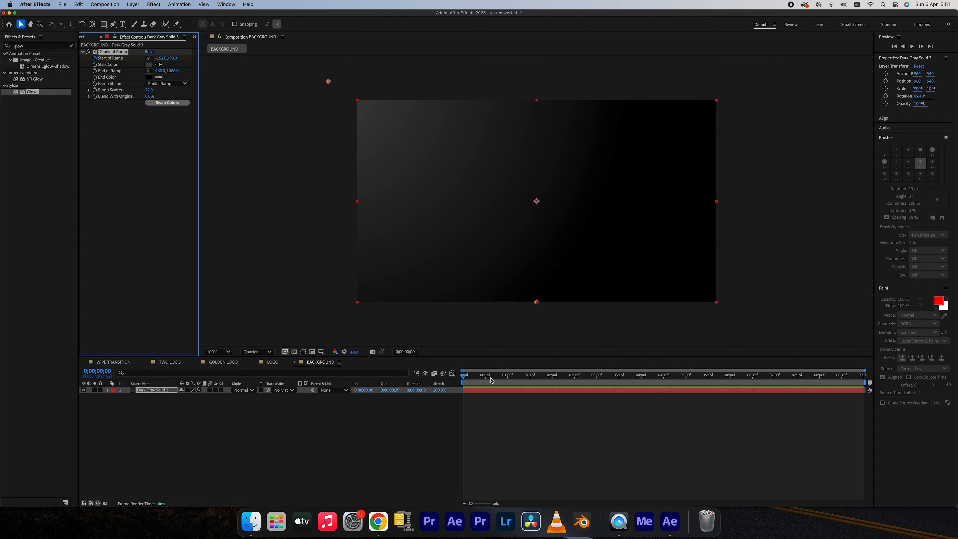
drag(491, 378, 895, 388)
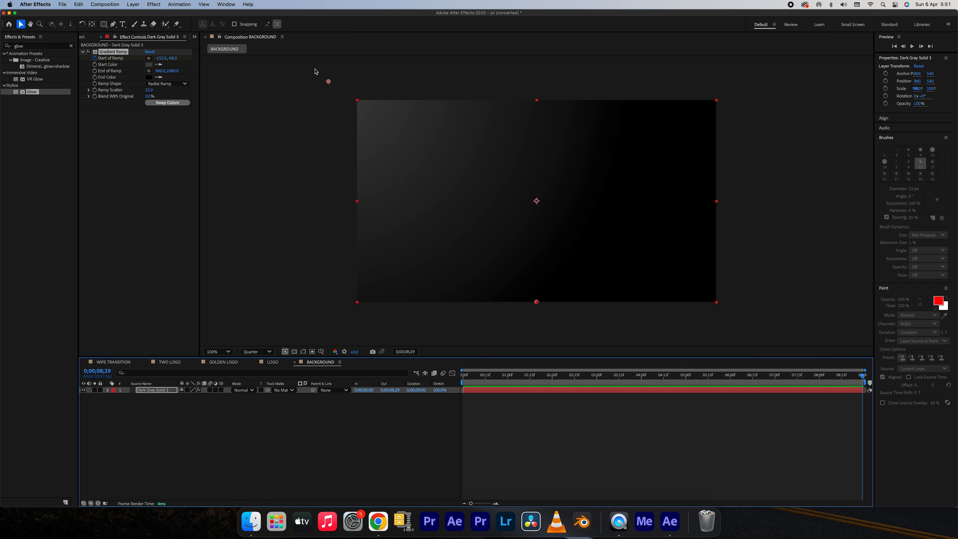
drag(330, 82, 732, 59)
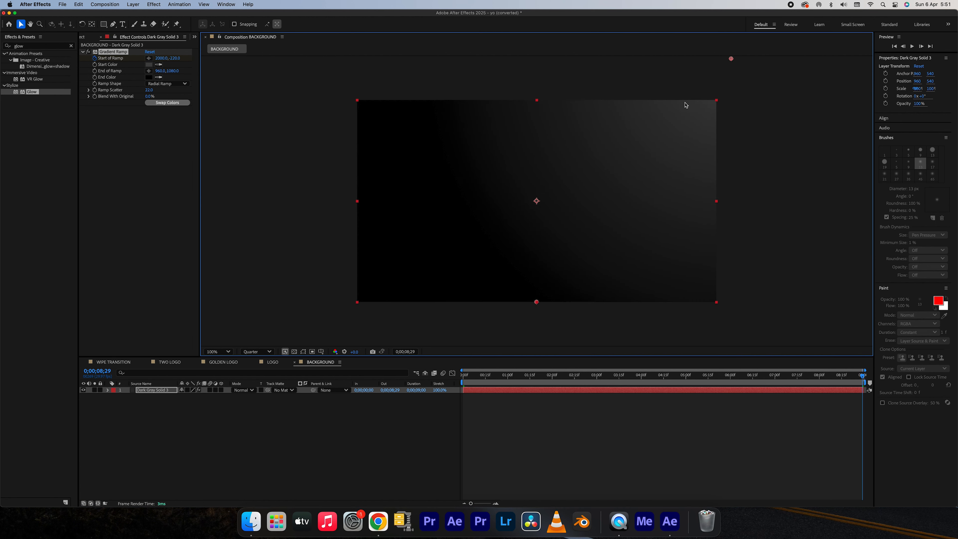
key(comma)
drag(634, 131, 646, 122)
Keyframe End of Ramp near the start at about -204, 1438 and at 0;00;08;29 at about 2308, 1676, and scrub through the animation.
drag(499, 375, 468, 375)
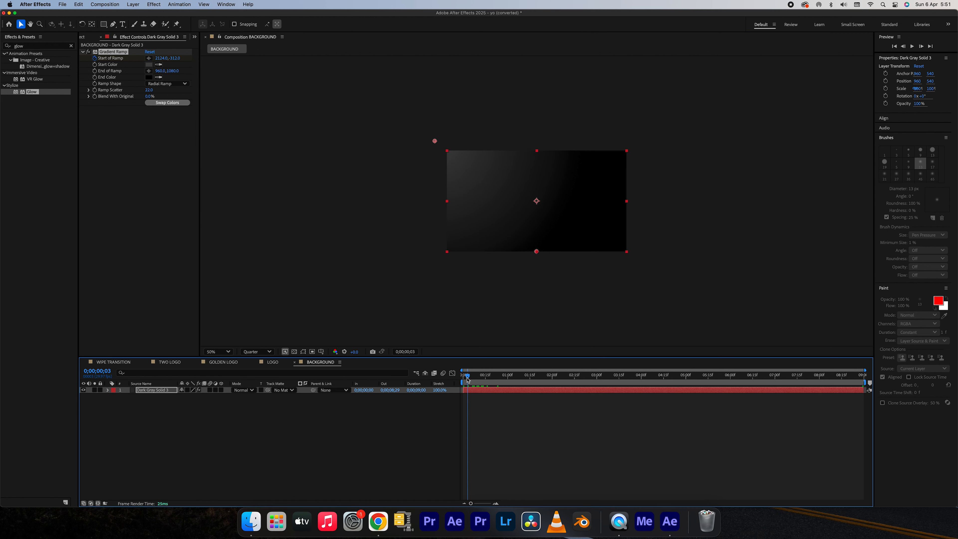
click(94, 71)
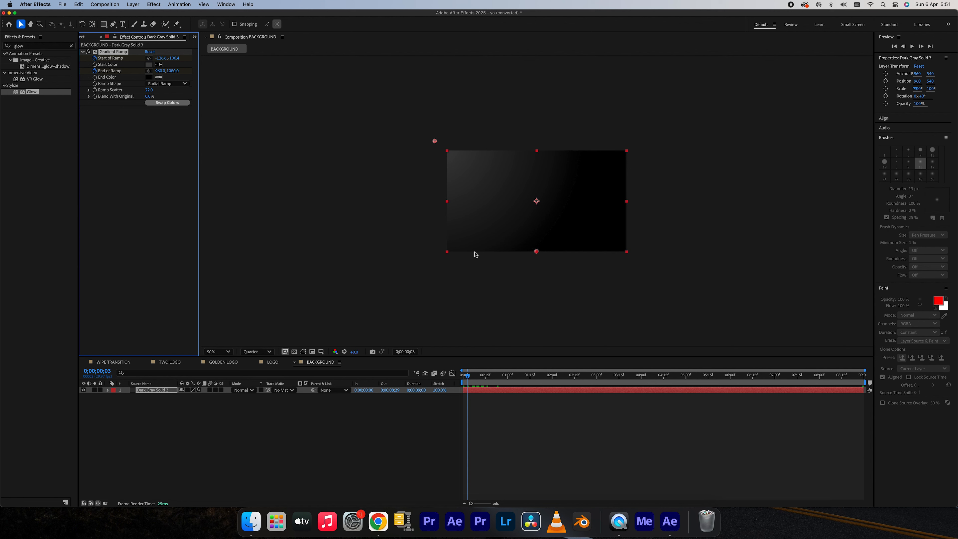
click(149, 71)
click(428, 285)
key(period)
key(comma)
drag(537, 377, 864, 383)
drag(427, 286, 663, 309)
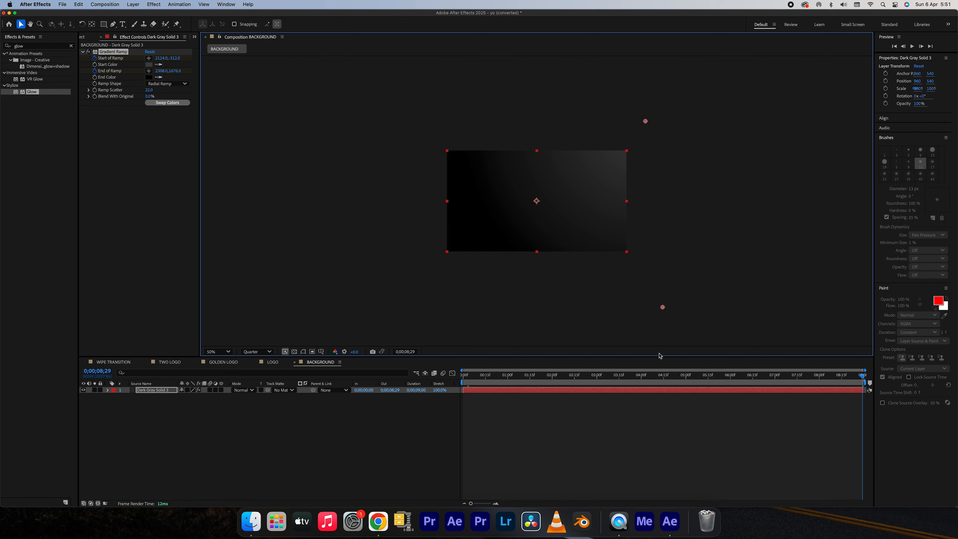
drag(601, 382, 828, 396)
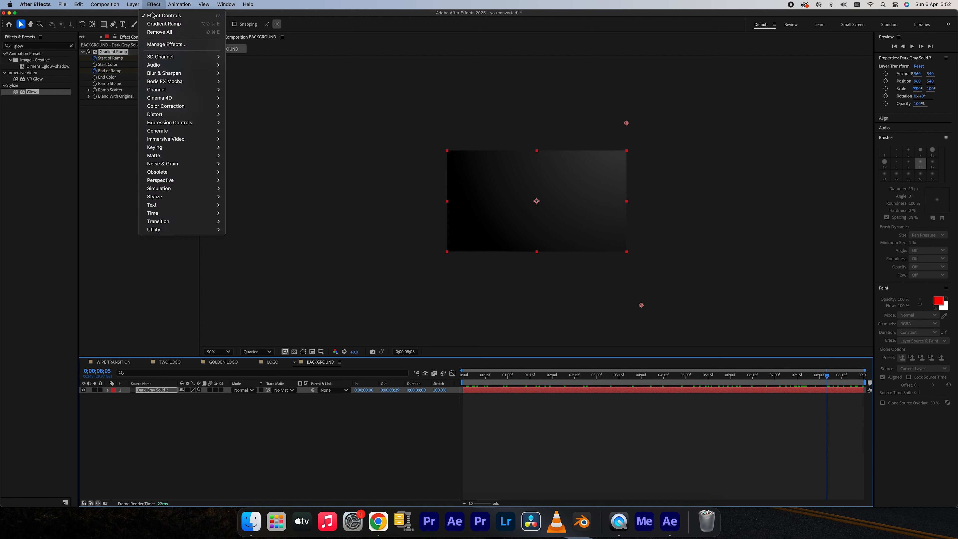
Apply a Tint effect to the solid and set Amount to Tint to 20%.
mouse_move(178, 106)
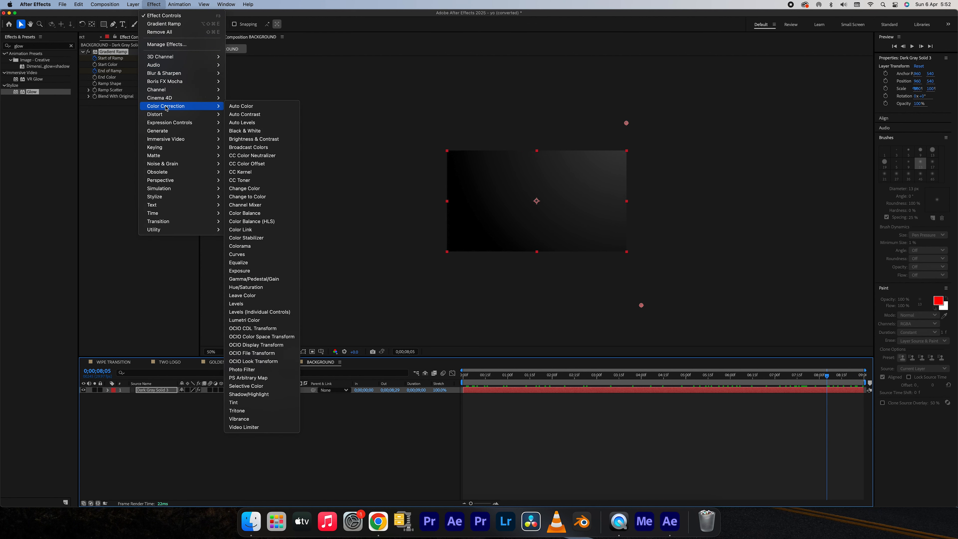
click(247, 402)
click(151, 129)
text(15)
key(Return)
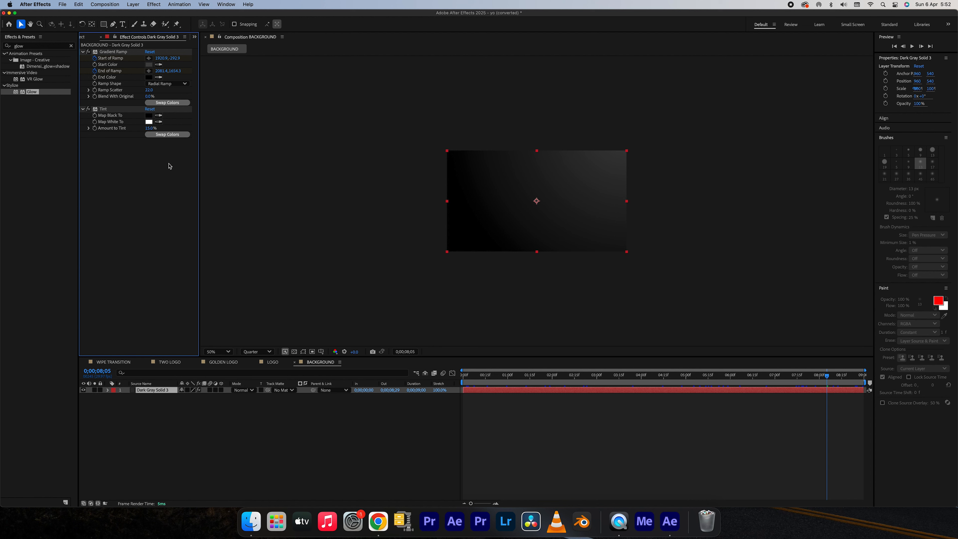
click(150, 128)
key(Return)
Fade the solid in with Opacity keyframes of 0% at the first frame and 100% at 0;00;01;00.
drag(827, 375, 509, 389)
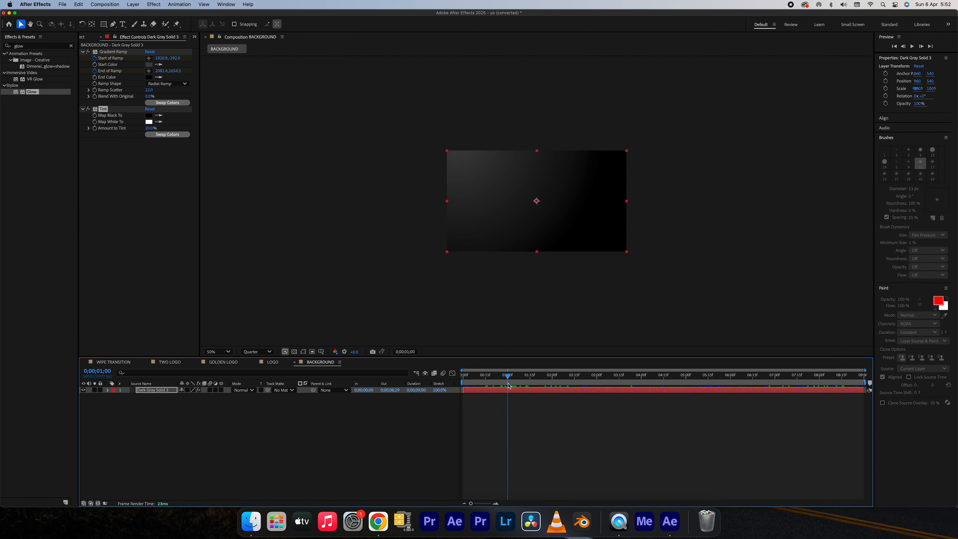
key(t)
click(127, 396)
key(Home)
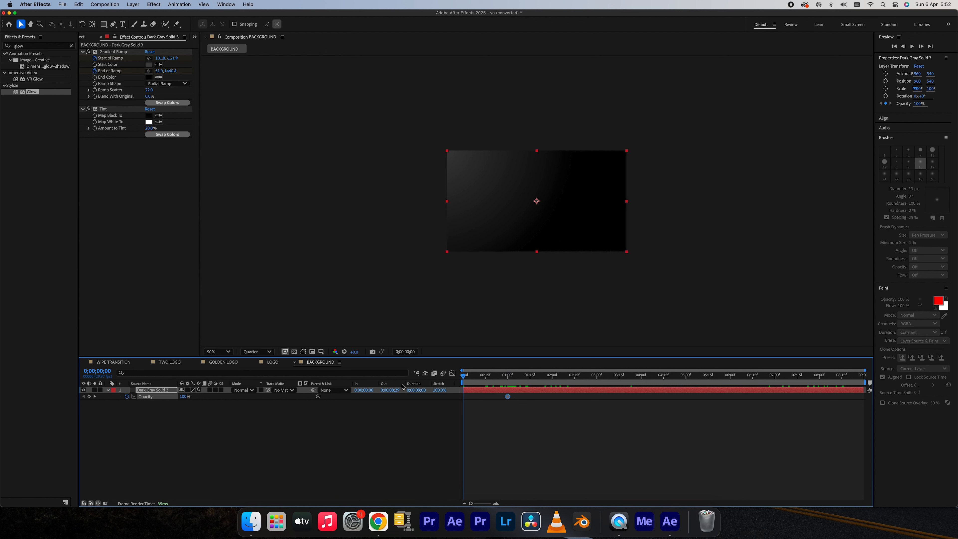
click(185, 397)
text(0)
key(Return)
Apply Easy Ease Out to both opacity keyframes, collapse the property, and preview the background animation.
drag(522, 415, 460, 393)
right_click(465, 398)
mouse_move(530, 499)
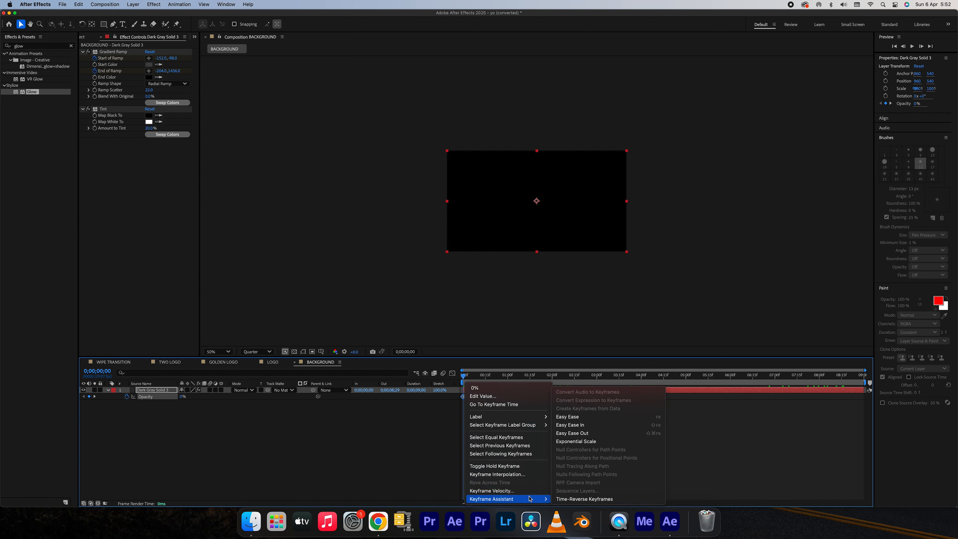
click(579, 433)
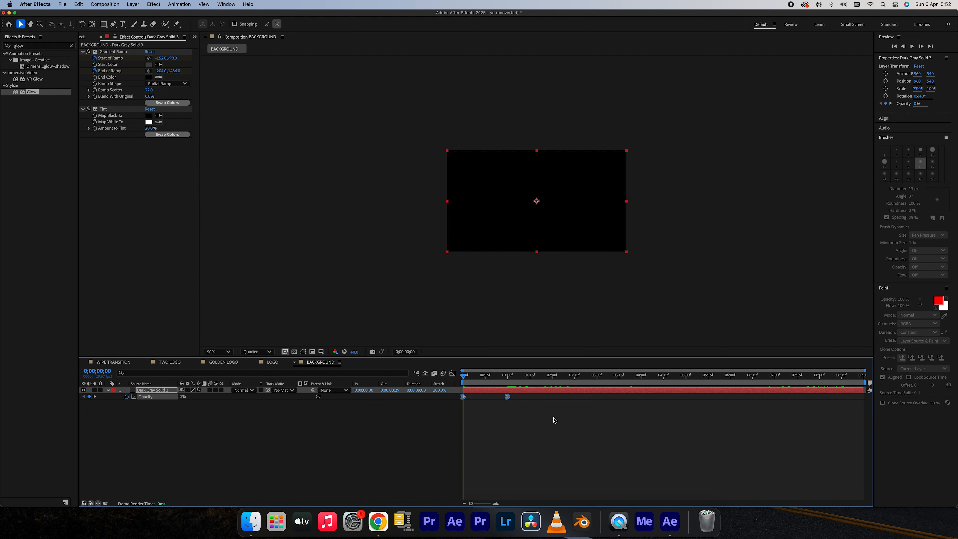
key(t)
drag(479, 385, 661, 387)
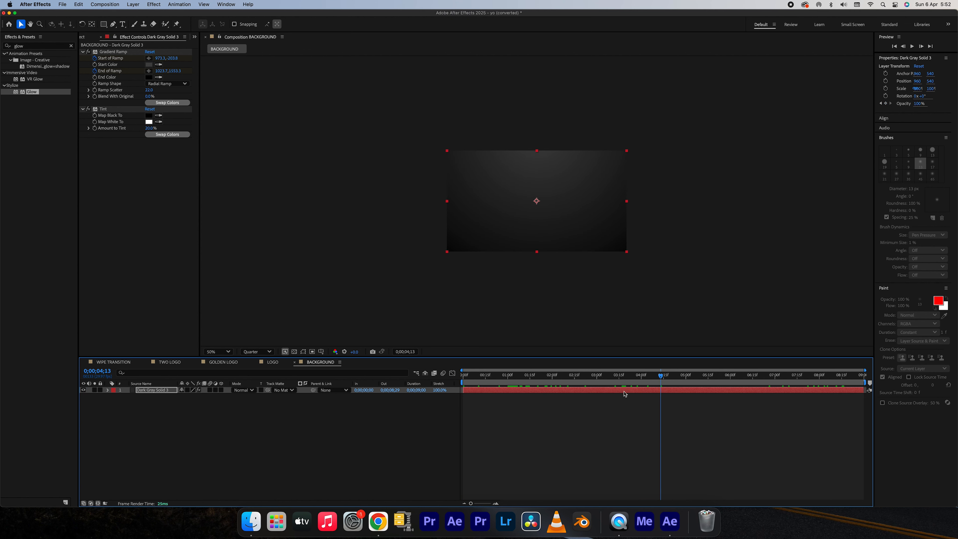
key(space)
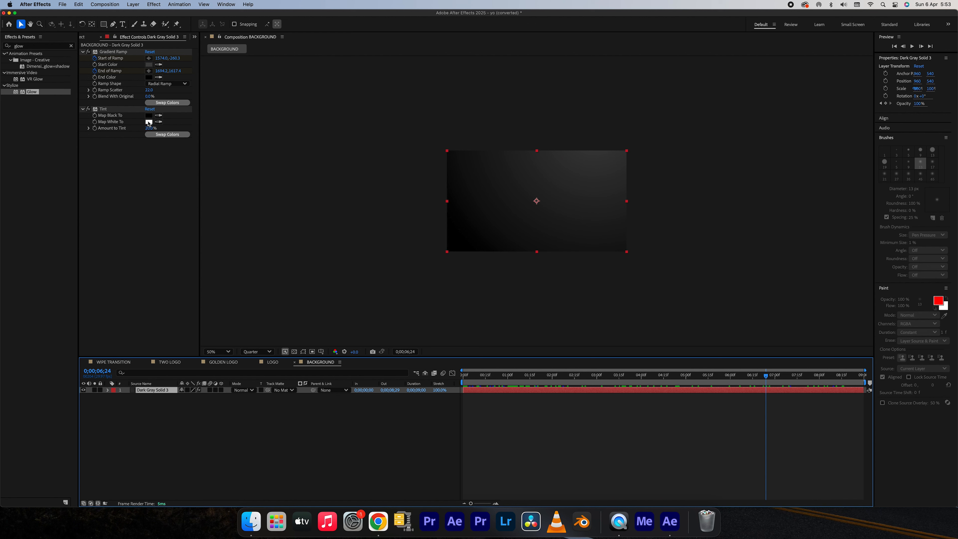
Darken the Gradient Ramp's Start Color to 393939.
click(149, 66)
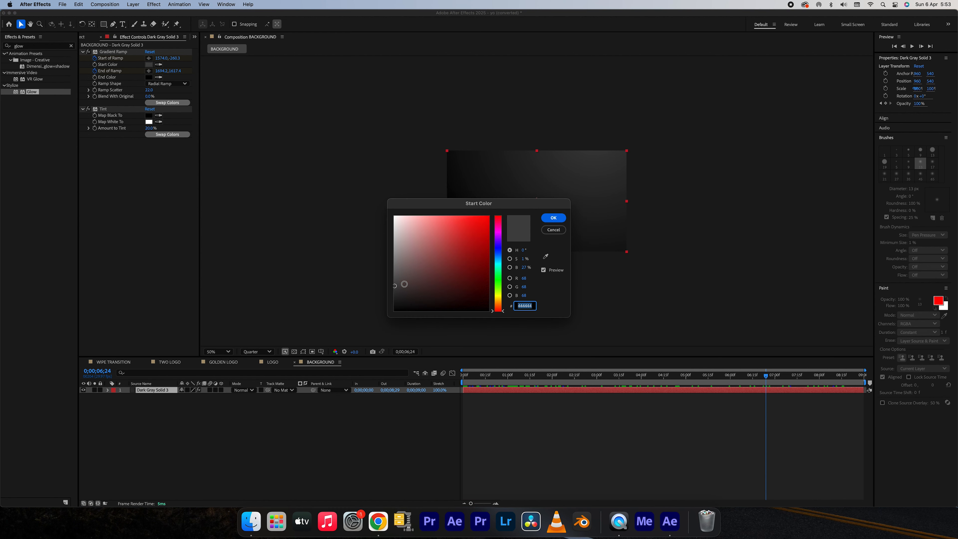
click(394, 290)
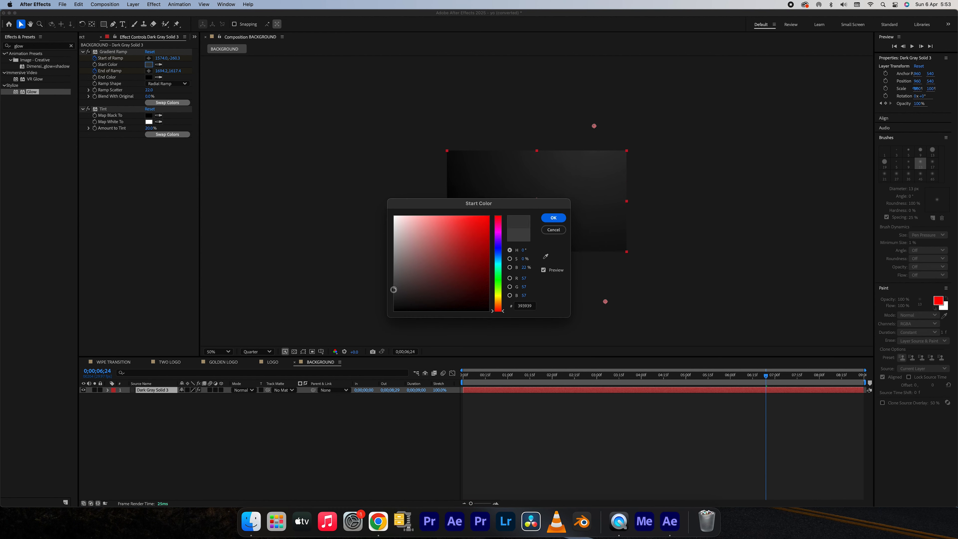
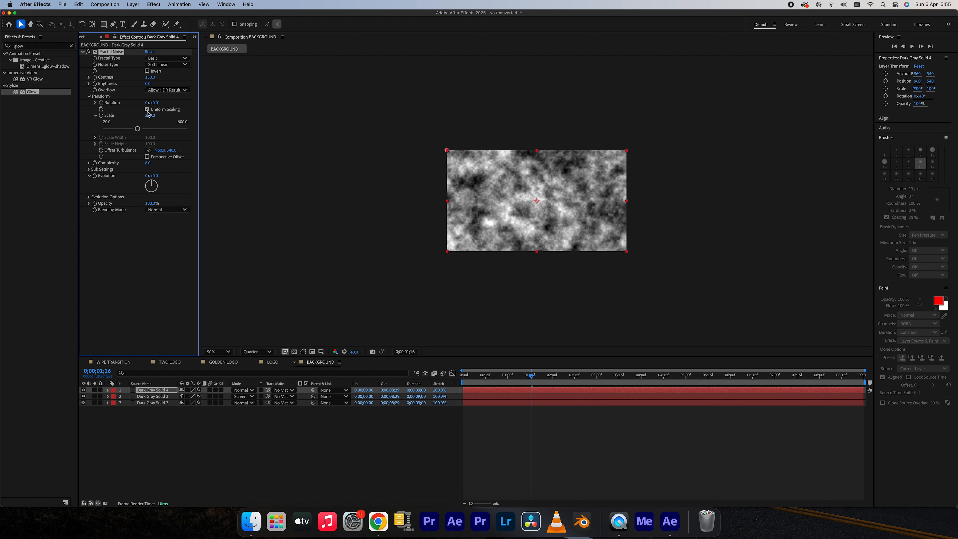
Set the Fractal Noise Scale to 401 and drive its Offset Turbulence with the expression wiggle(1,30).
drag(148, 115, 207, 112)
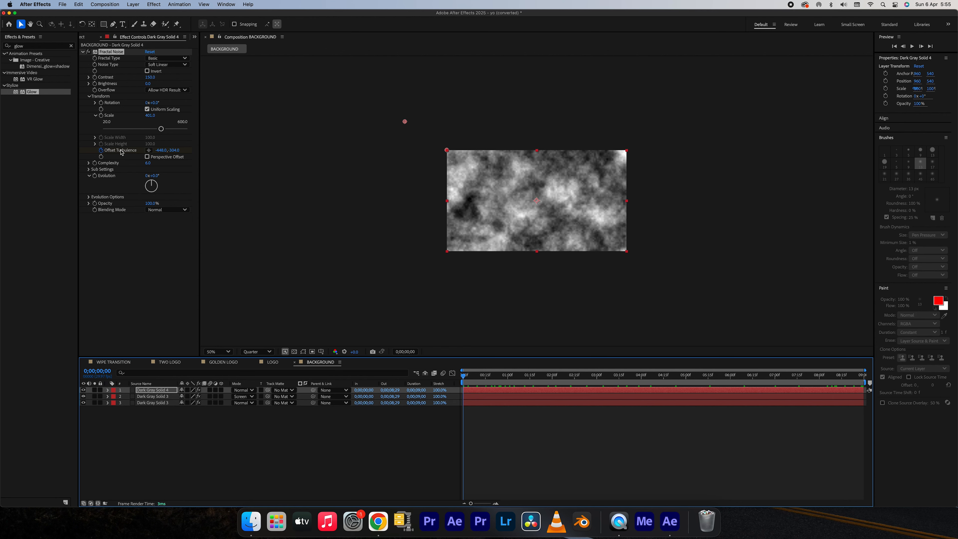
alt+click(101, 151)
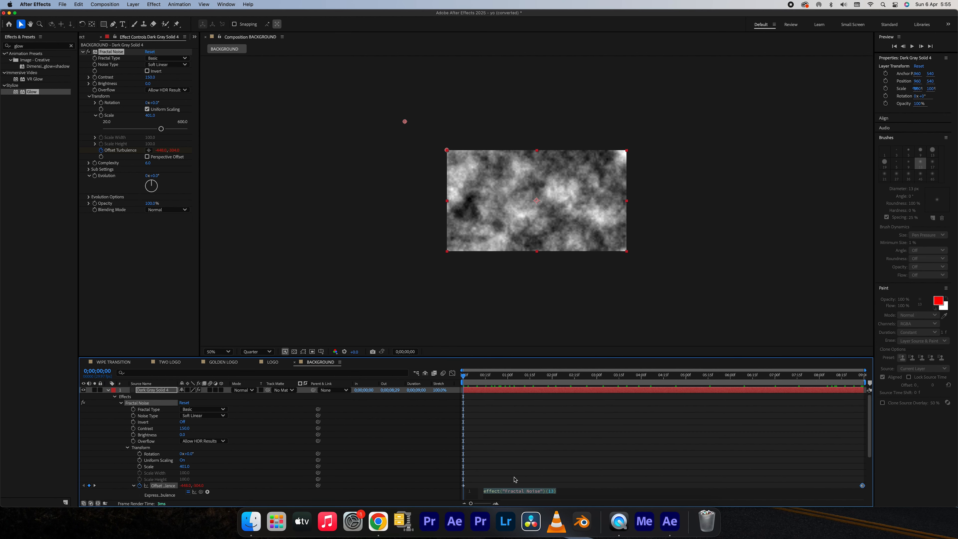
text(wiggle)
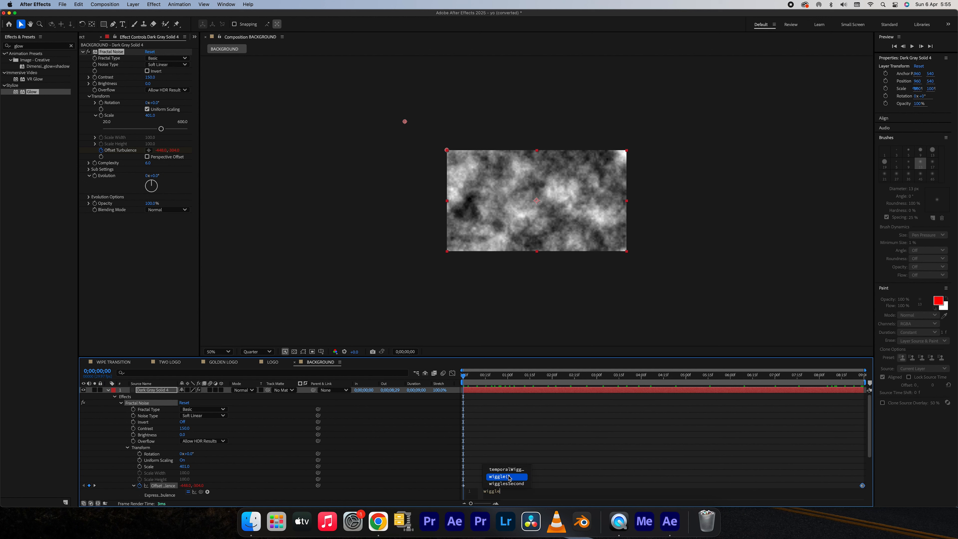
click(509, 478)
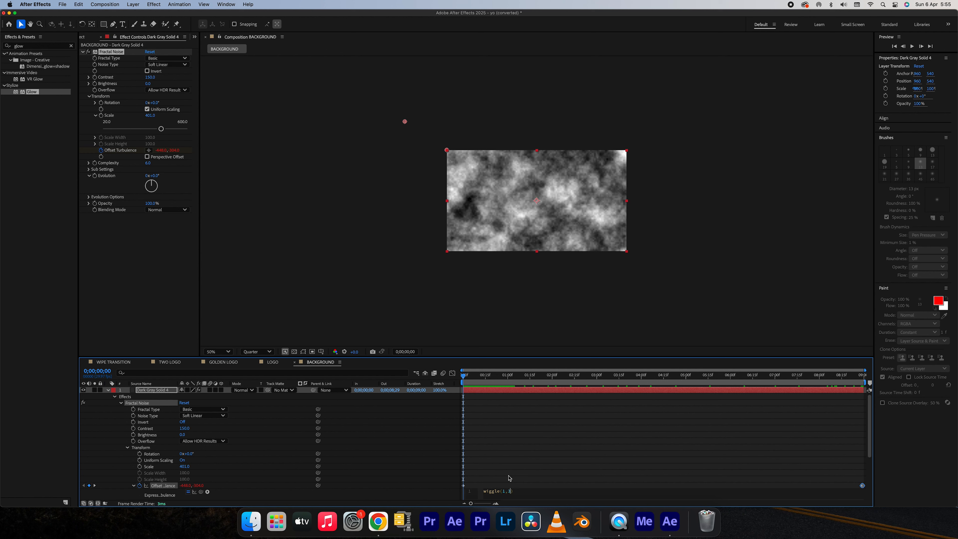
click(574, 448)
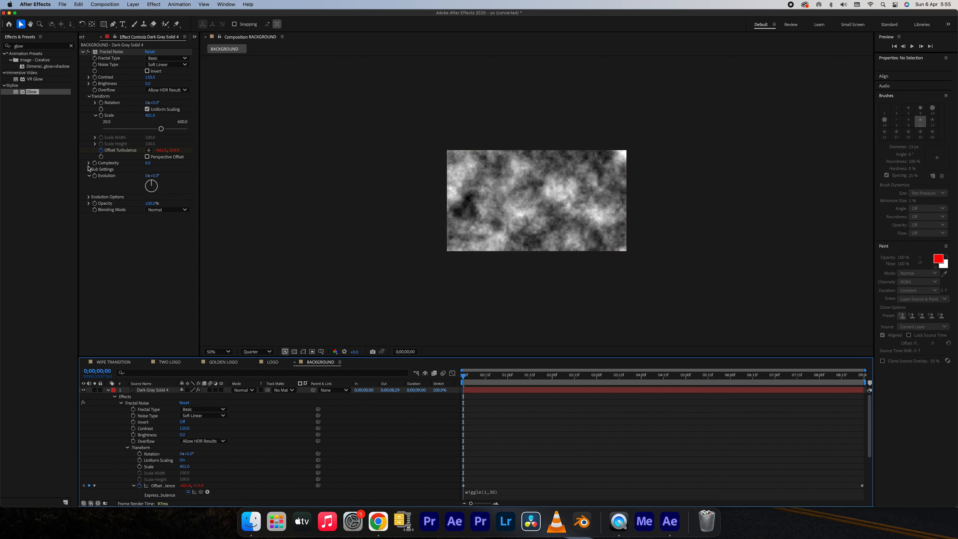
Add the expression time*100 to the Fractal Noise Evolution and preview the moving noise.
alt+click(95, 176)
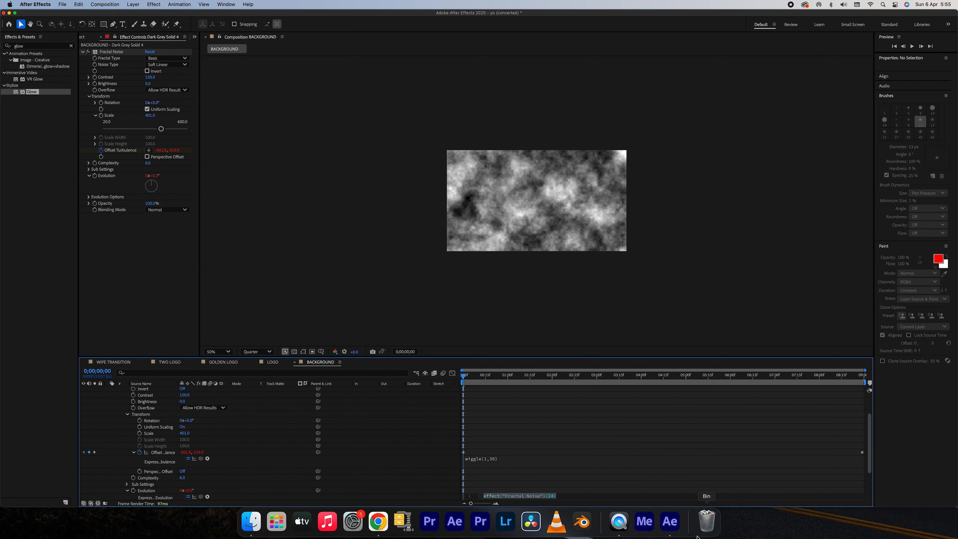
text(time)
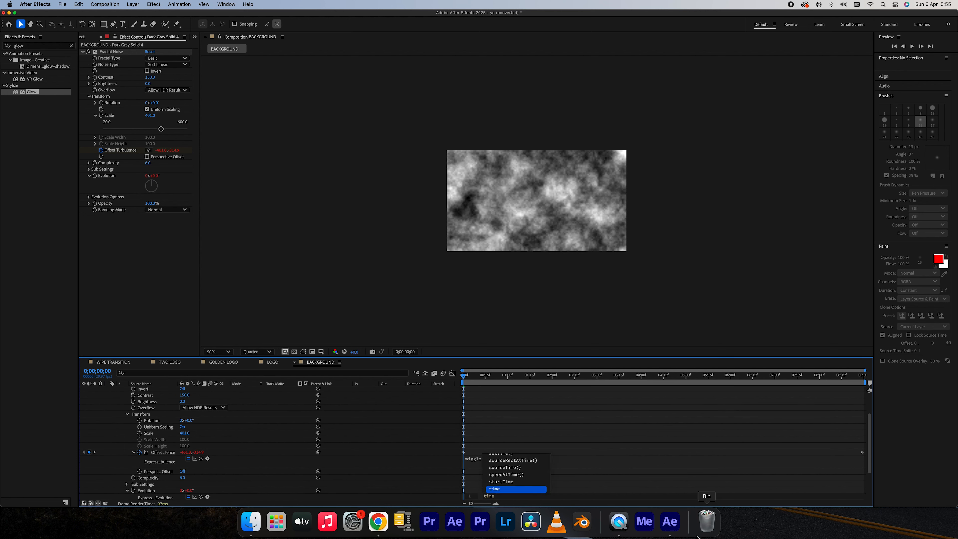
text(*)
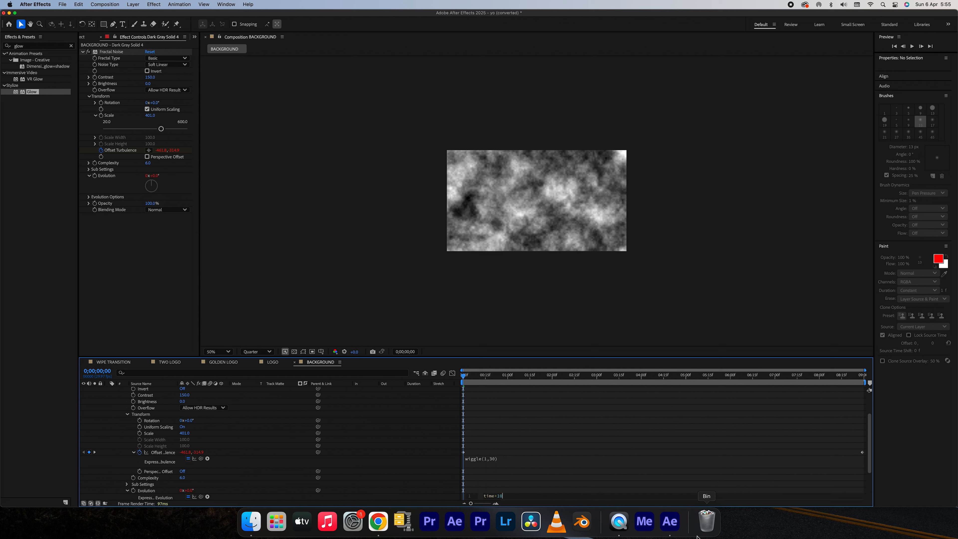
click(633, 457)
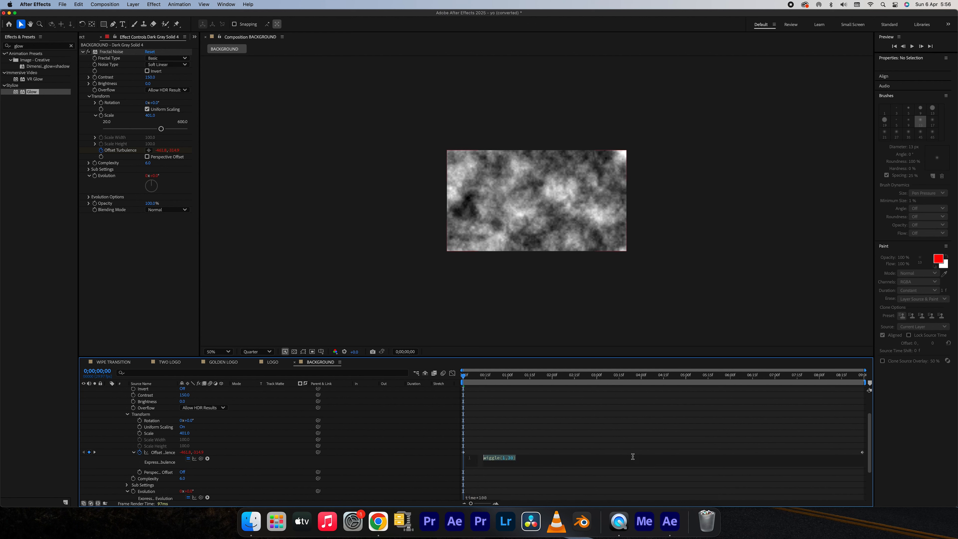
drag(471, 376, 593, 408)
Apply a Gaussian Blur with Blurriness 20 to the noise solid and preview the softened noise at 100% magnification.
click(564, 393)
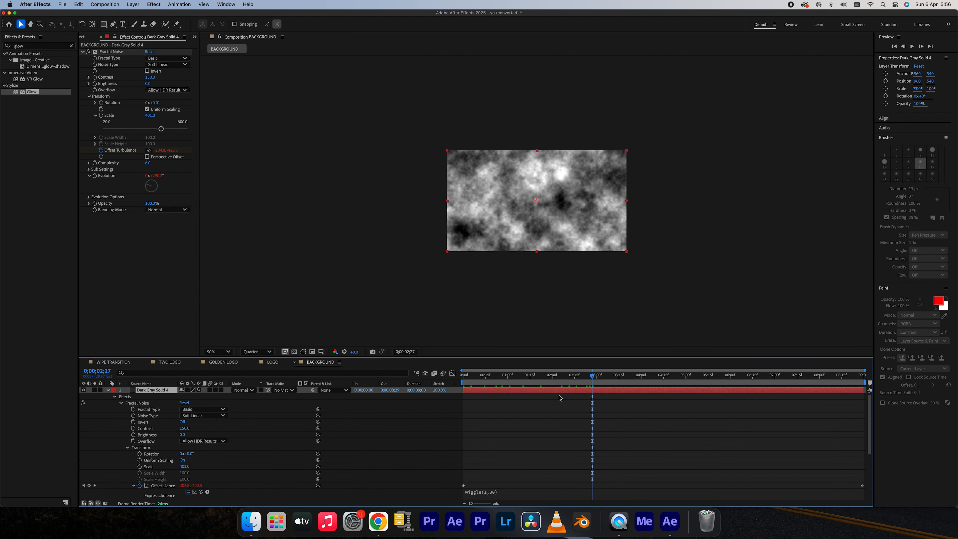
click(160, 7)
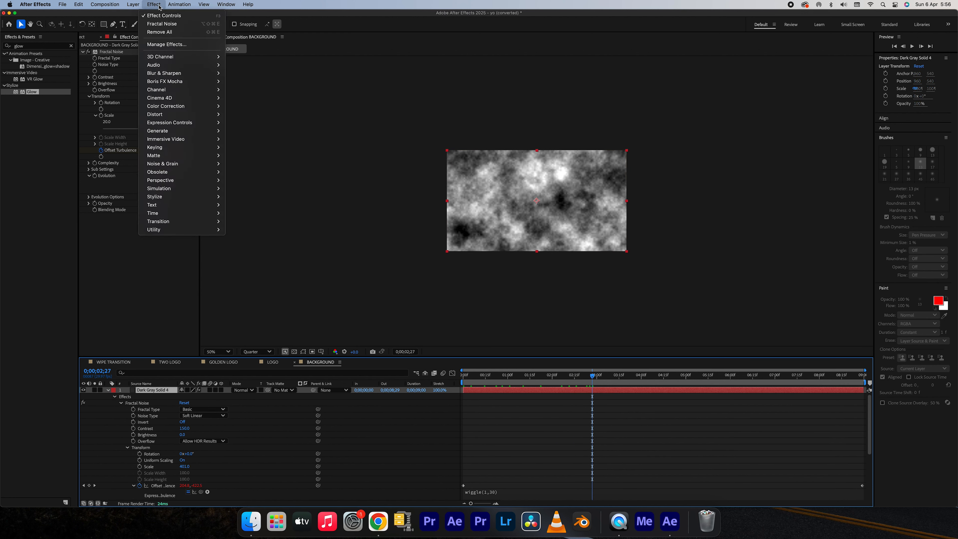
mouse_move(167, 72)
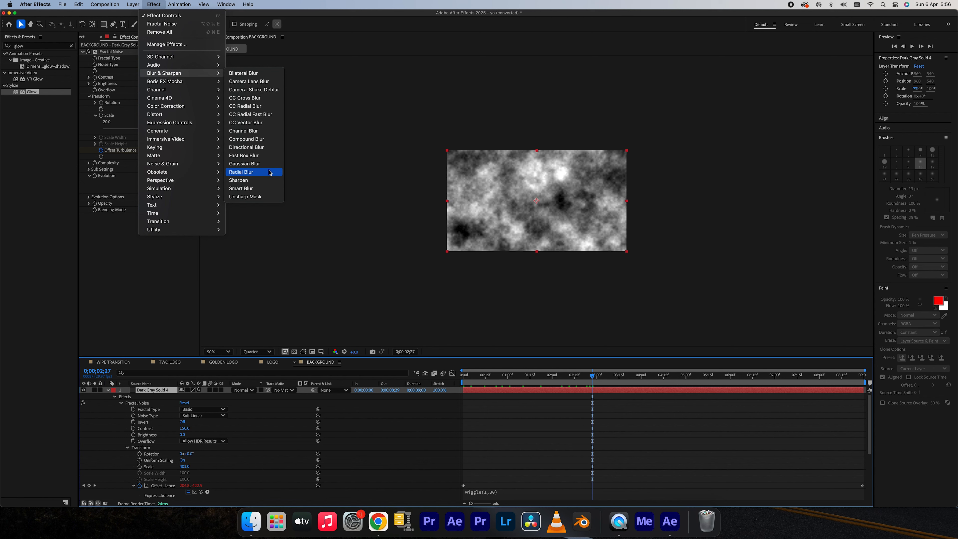
click(262, 165)
click(150, 223)
text(20)
key(Return)
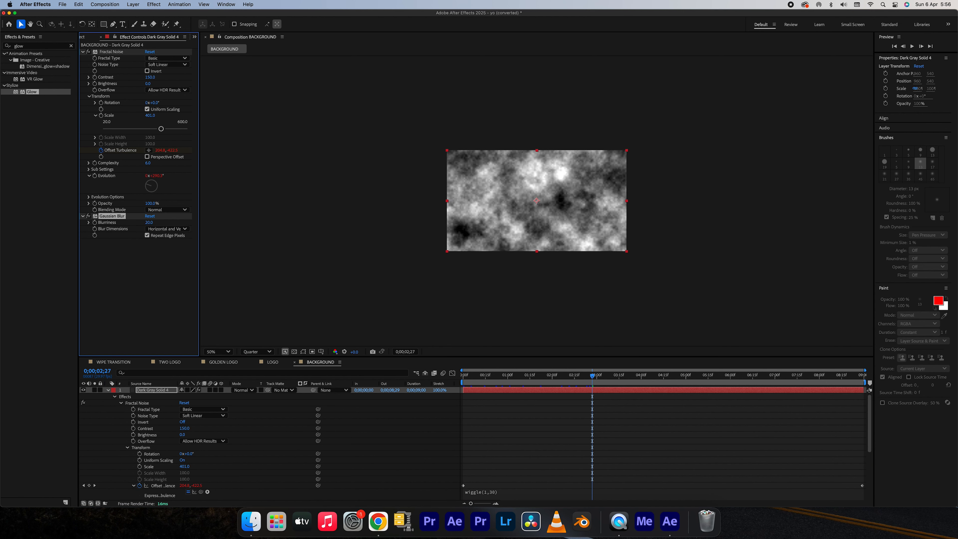
key(slash)
drag(540, 383, 822, 387)
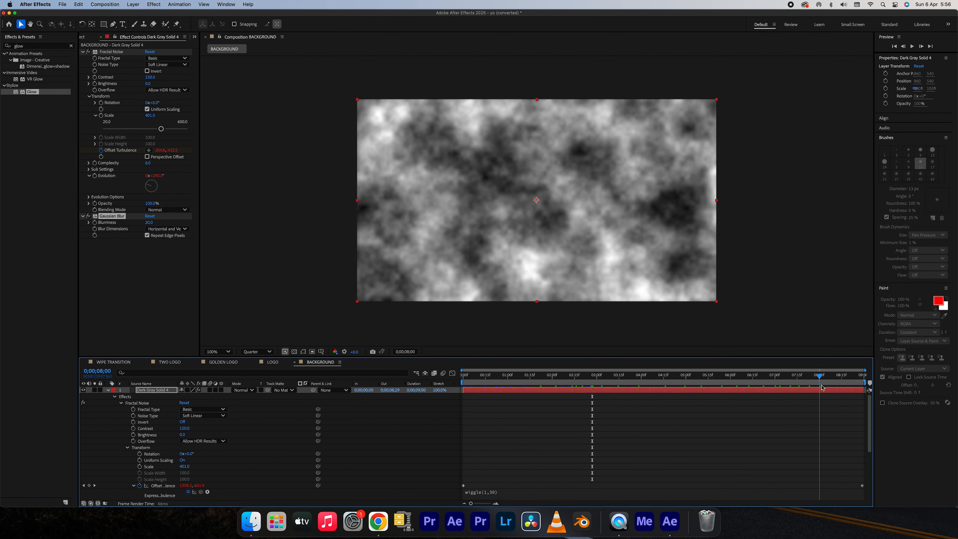
Collapse the noise layer's properties, use Dark Gray Solid 4 as a luma track matte for the Screen-mode solid, and preview.
click(485, 393)
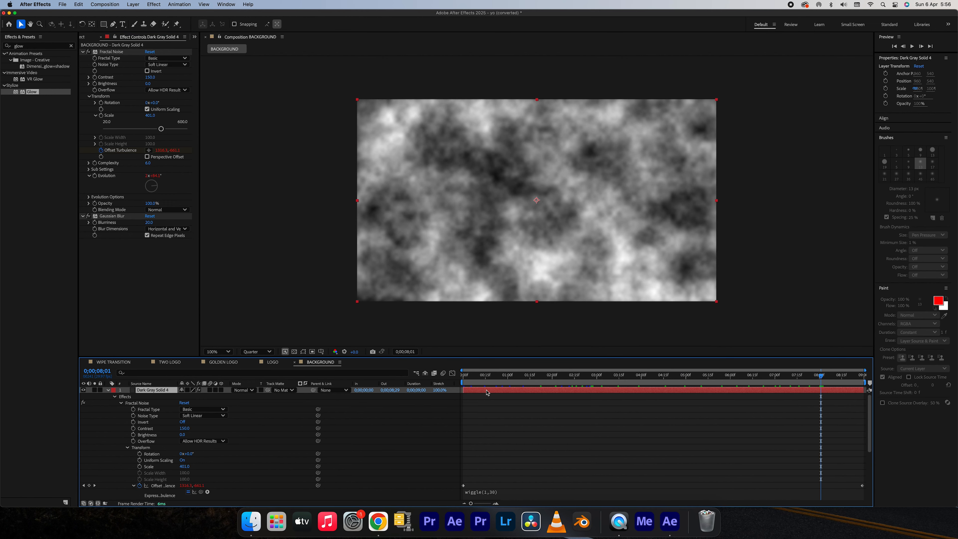
key(u)
key(u)
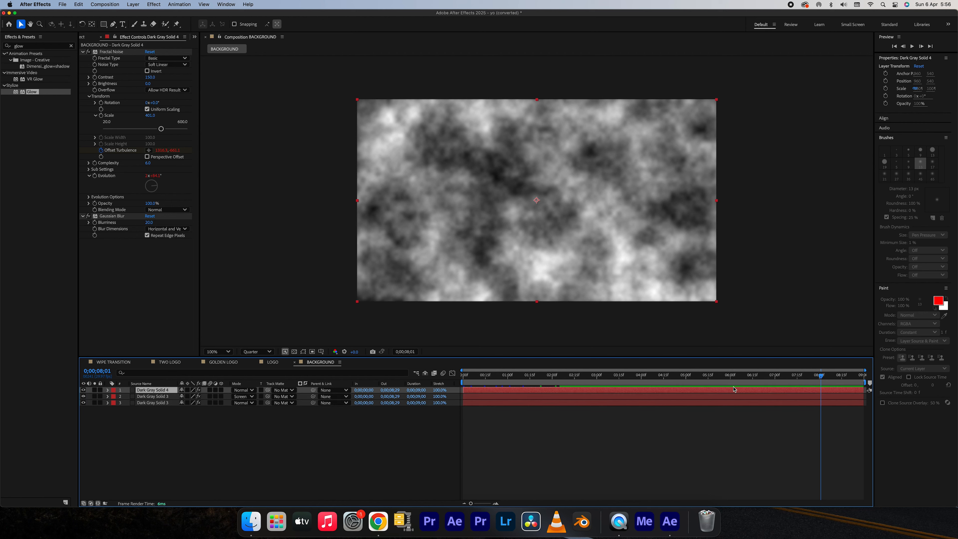
drag(766, 378, 797, 378)
click(284, 396)
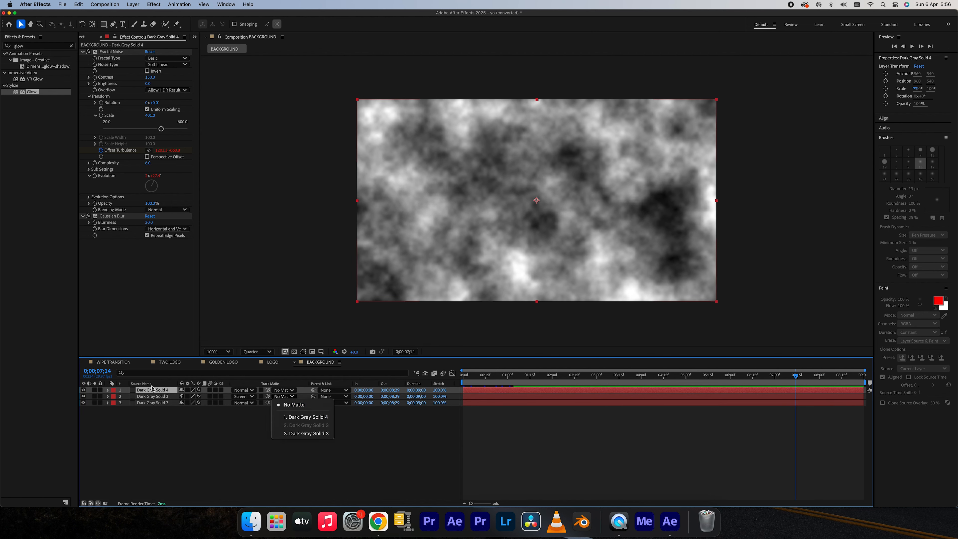
click(306, 417)
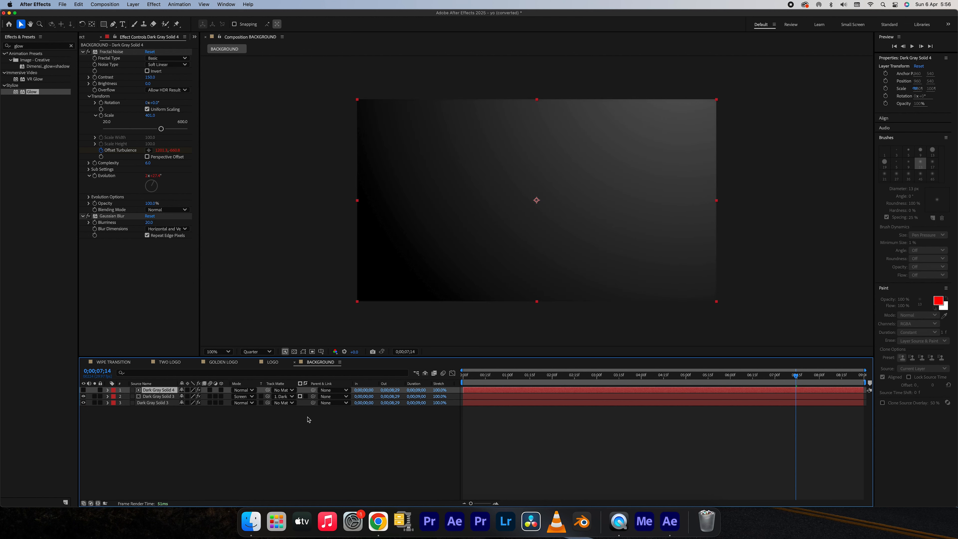
click(300, 396)
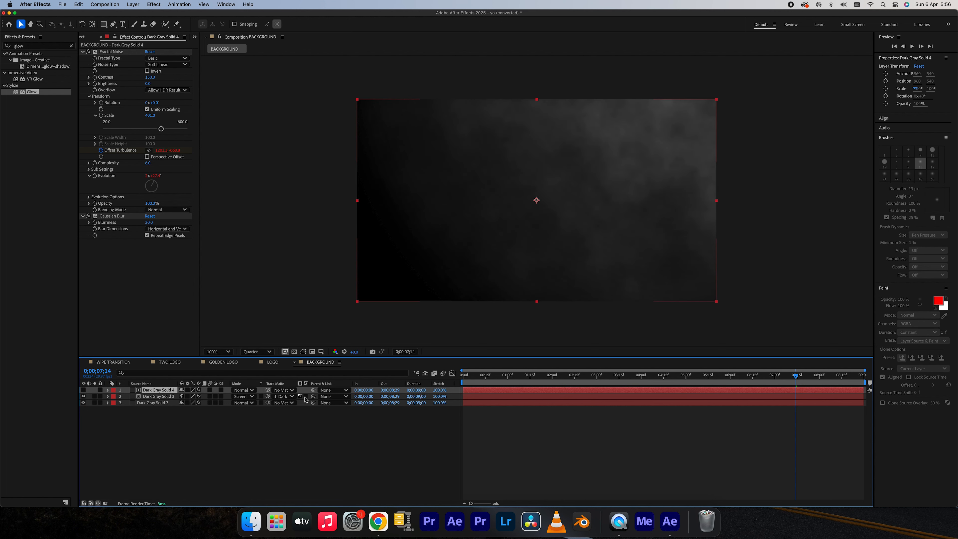
drag(489, 384, 693, 389)
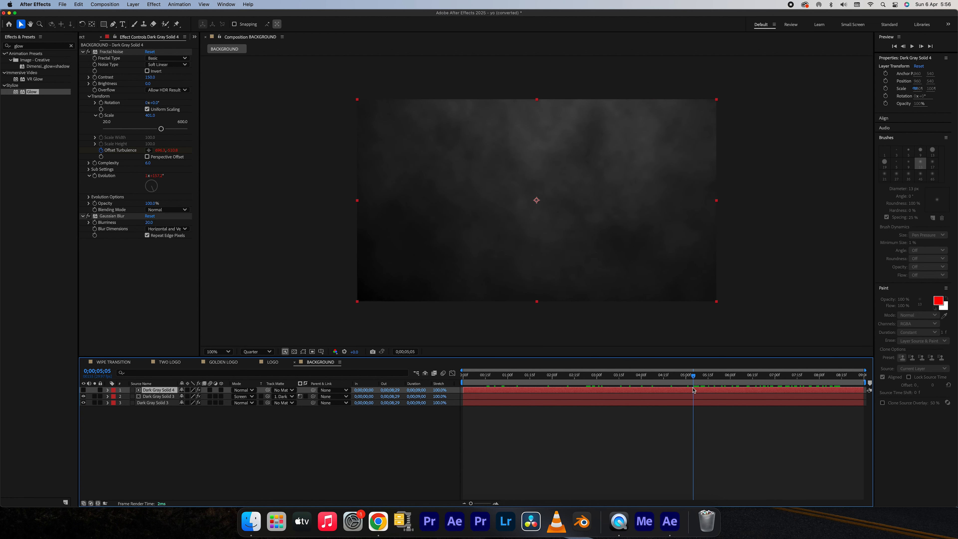
Add an adjustment layer above the solids and apply the Curves effect to it.
click(156, 5)
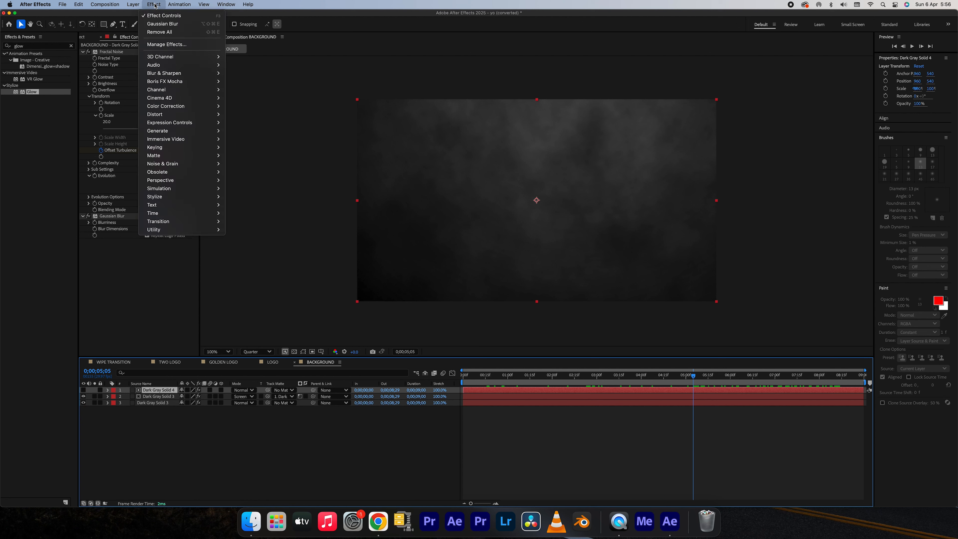
mouse_move(133, 4)
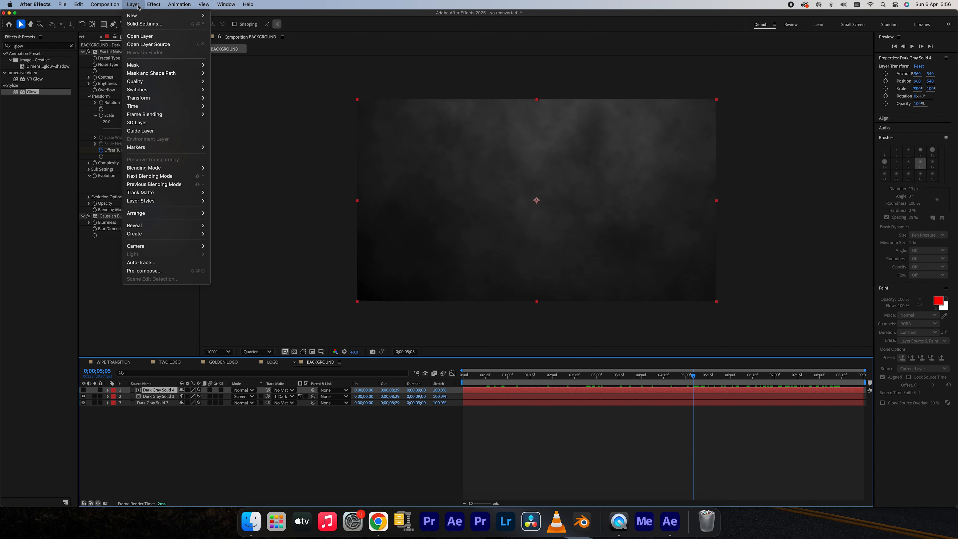
mouse_move(181, 15)
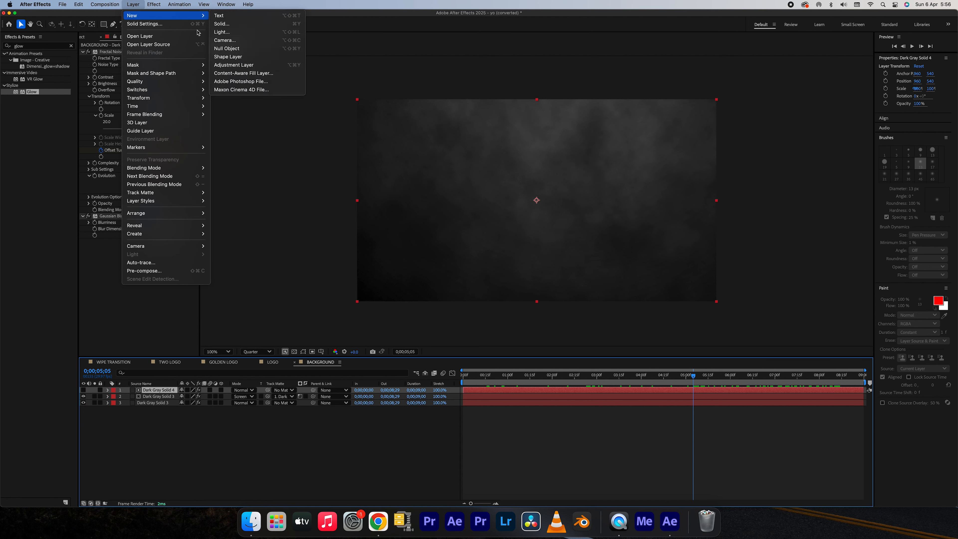
click(239, 65)
drag(481, 376, 531, 391)
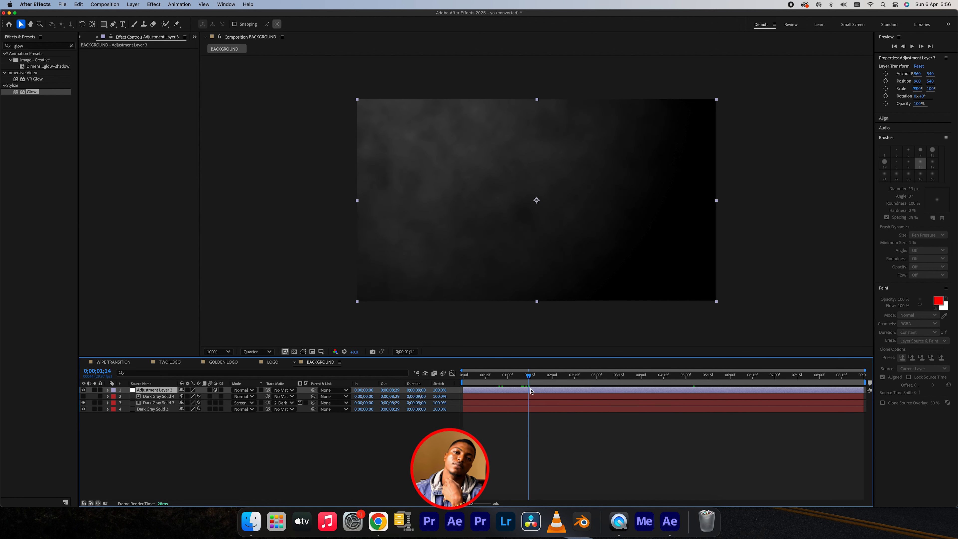
click(154, 5)
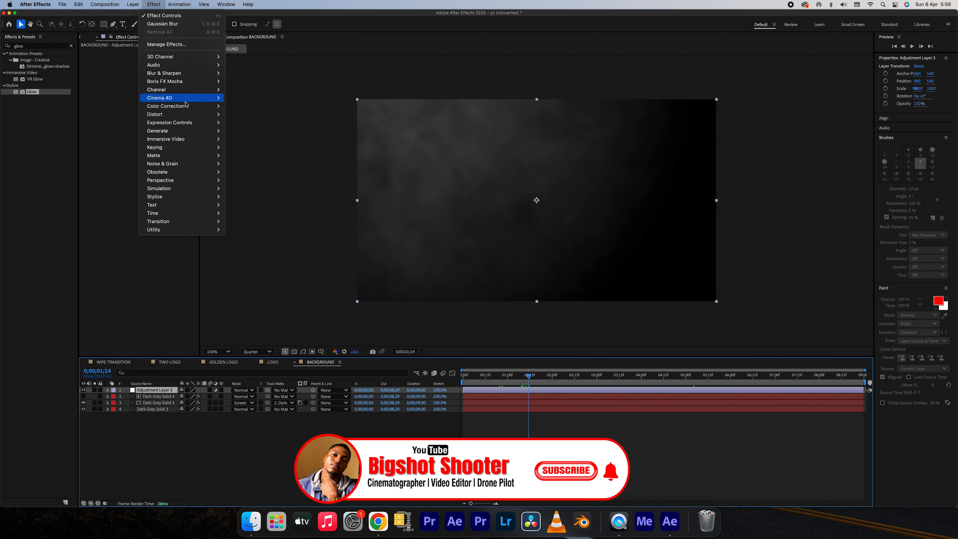
mouse_move(190, 108)
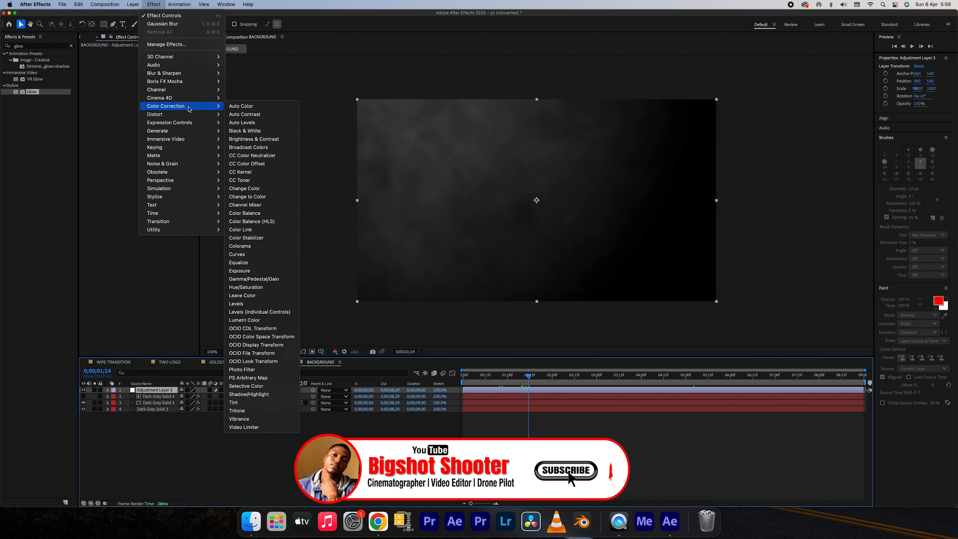
click(266, 256)
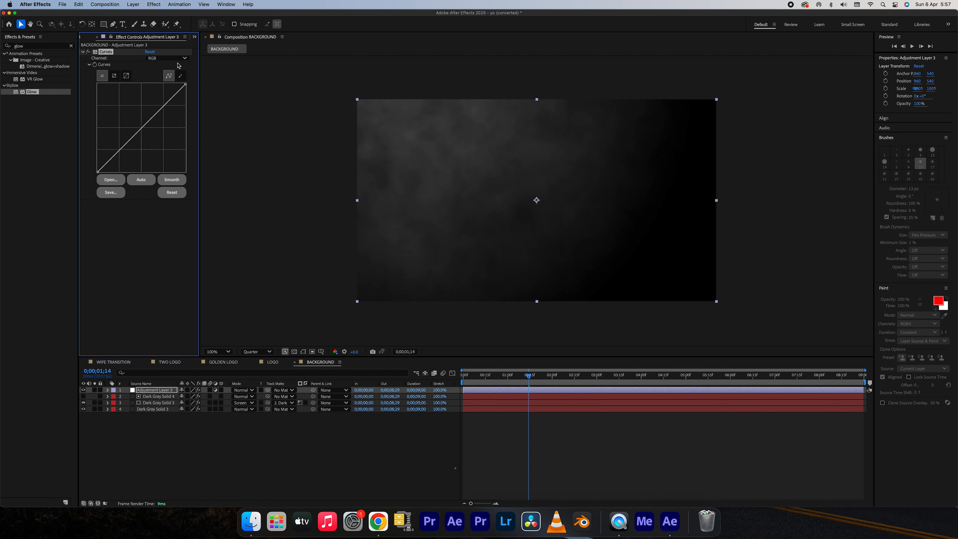
Lower the Red curve's midtones slightly, raise the Blue curve's midtones, and preview the tinted background.
click(168, 58)
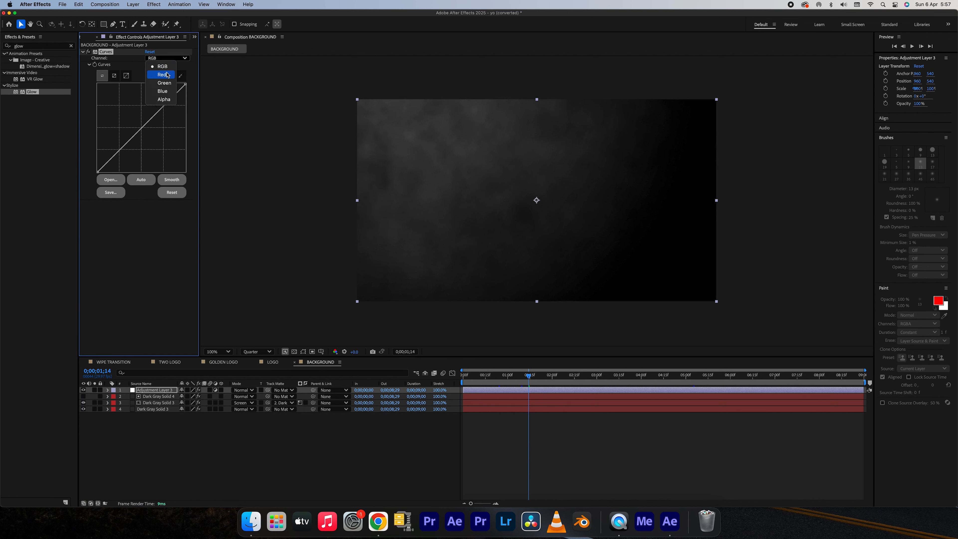
click(168, 75)
drag(151, 118, 141, 131)
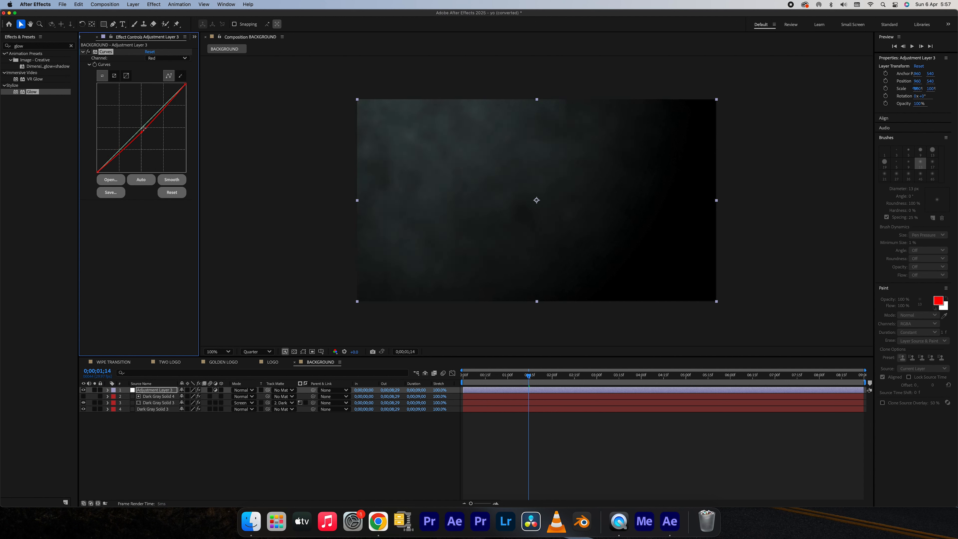
click(166, 58)
click(161, 92)
mouse_move(149, 121)
mouse_down()
mouse_move(120, 96)
mouse_move(155, 110)
mouse_up()
drag(536, 382, 693, 383)
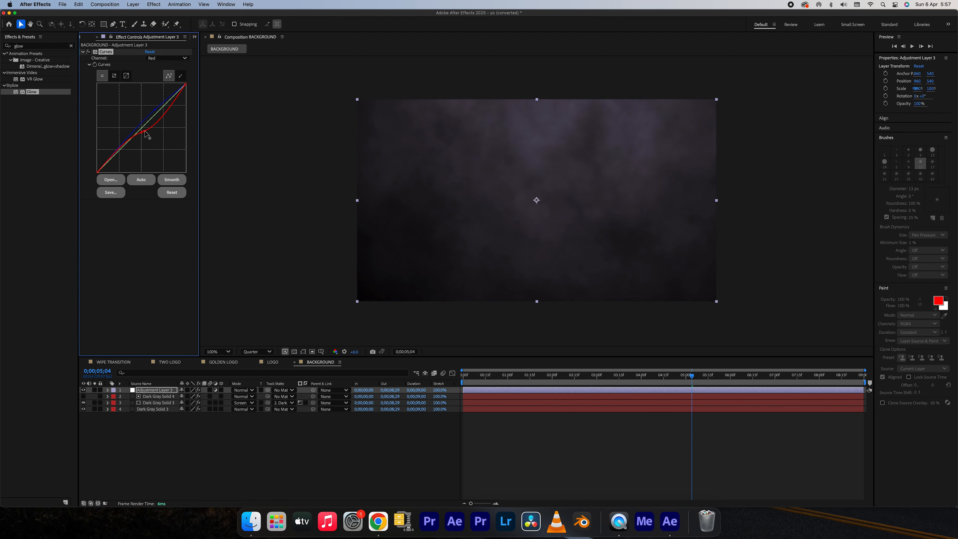
Rework the curves with lower Red midtones and only a slight Blue lift, preview the tint, and deselect the layer.
drag(147, 132, 148, 135)
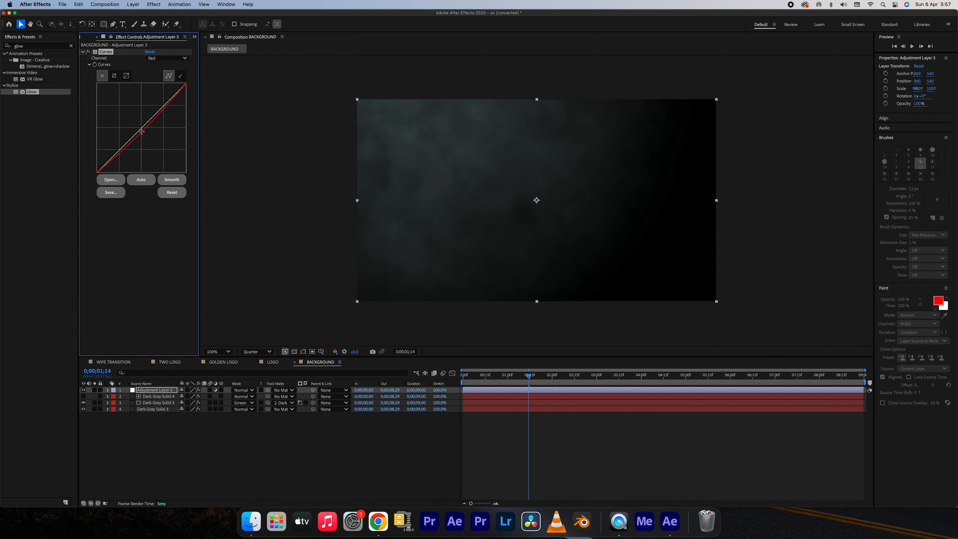
drag(141, 131, 155, 116)
drag(550, 383, 793, 388)
click(316, 470)
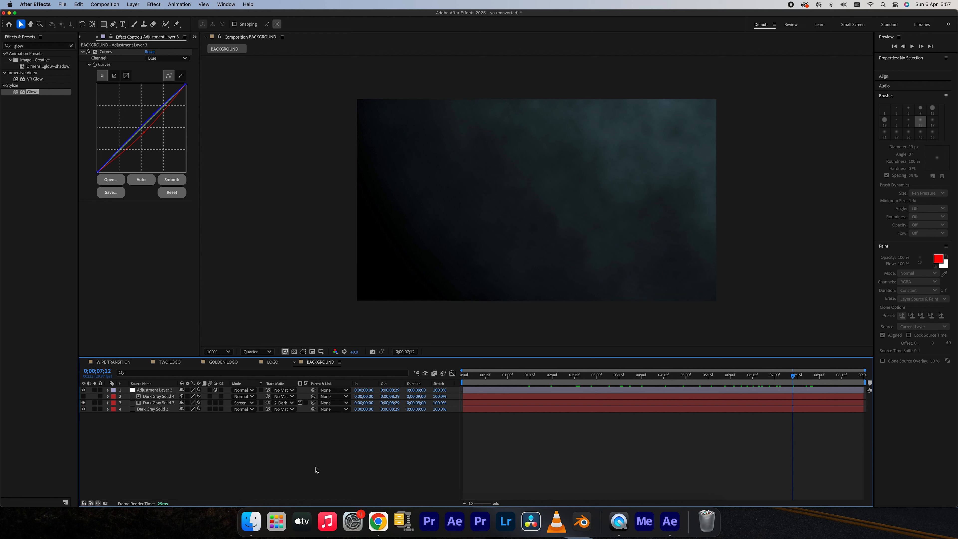
Create a new composition named ANIMATION with the existing HD 1920x1080, 29.97 fps settings and show the project items.
key(super+n)
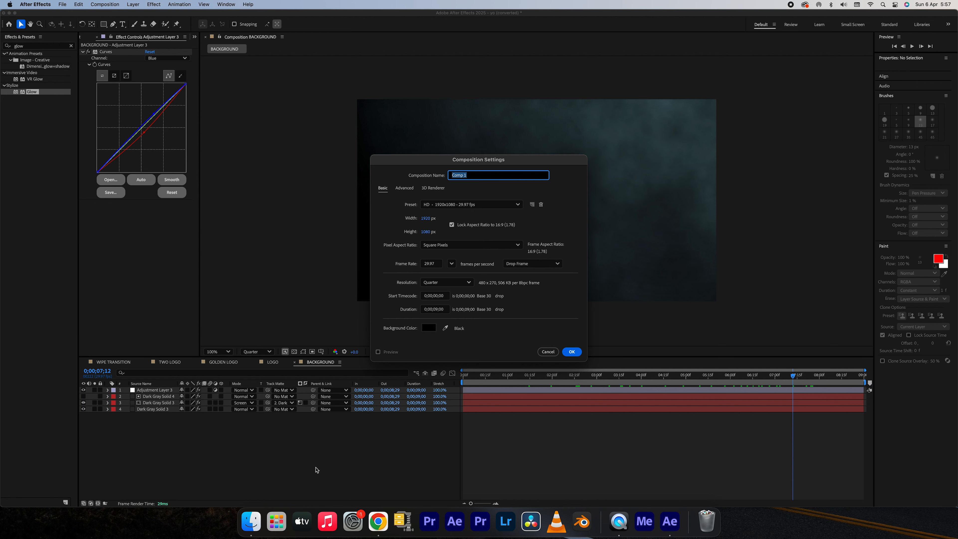
text(ANIMATION)
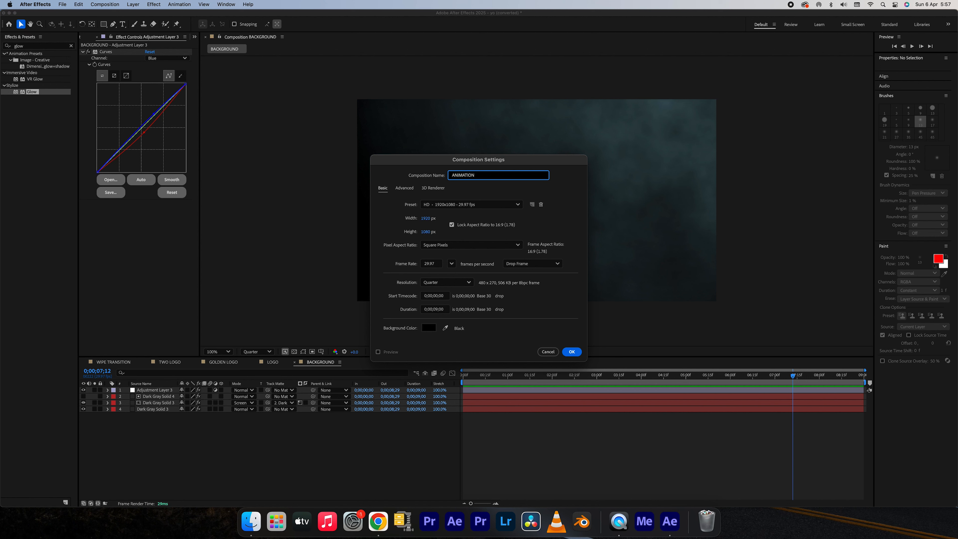
click(570, 353)
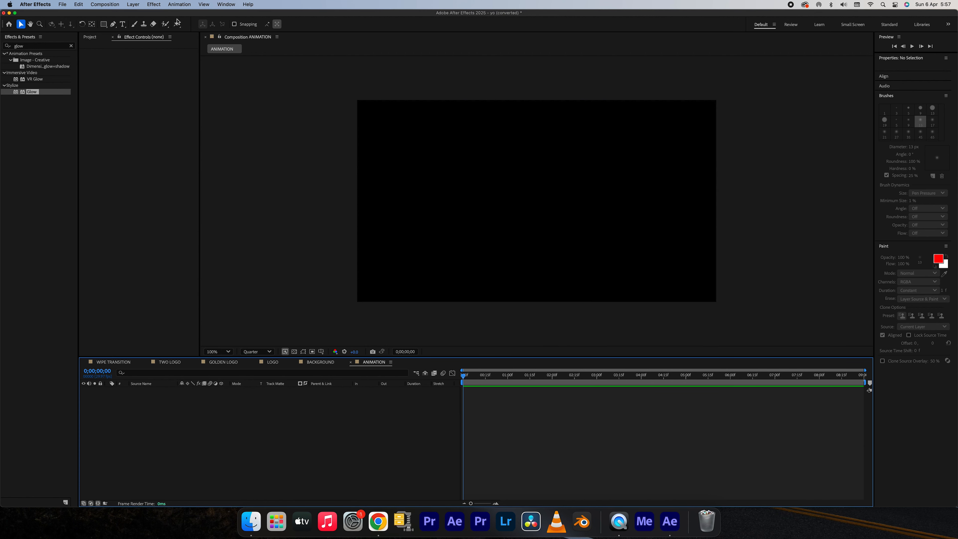
click(90, 36)
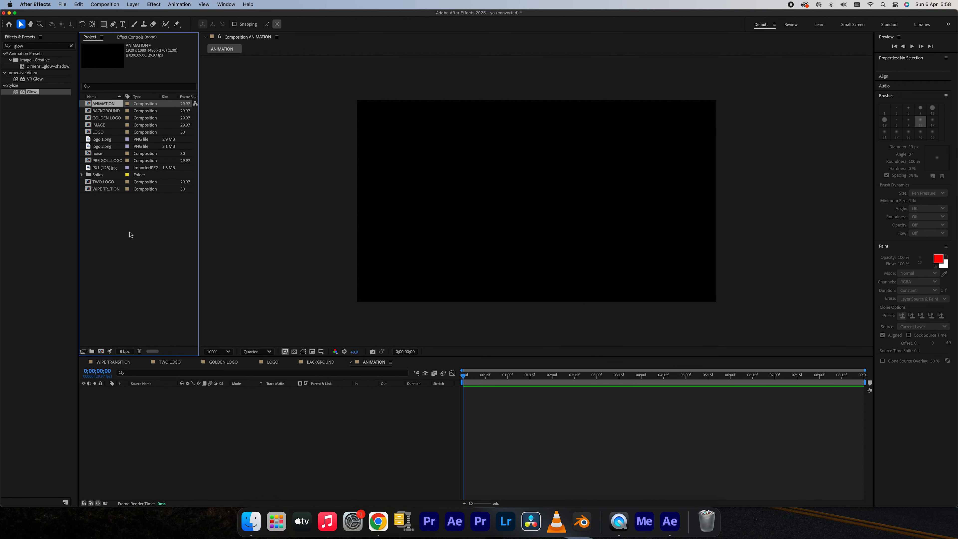
Place the BACKGROUND composition in the ANIMATION timeline and scrub through it to preview the smoky backdrop.
click(105, 118)
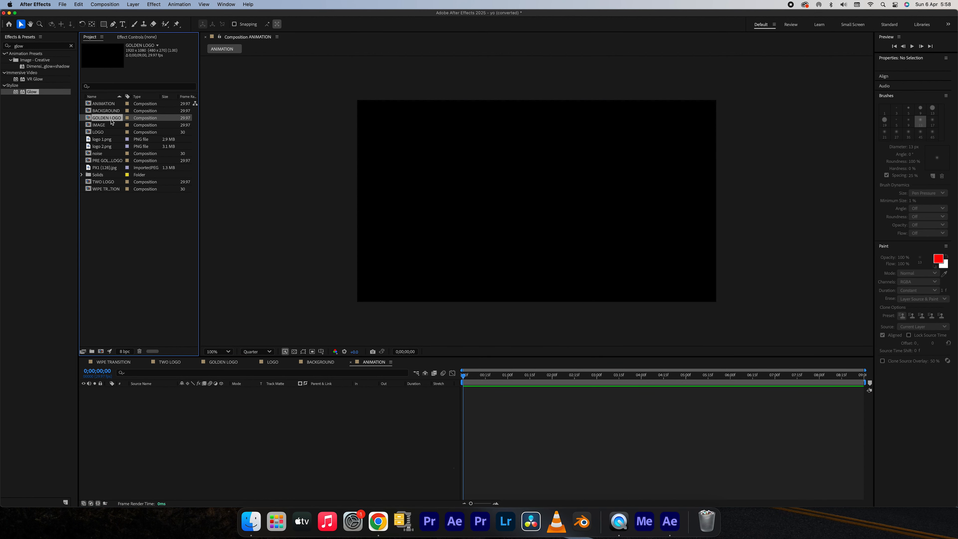
click(110, 113)
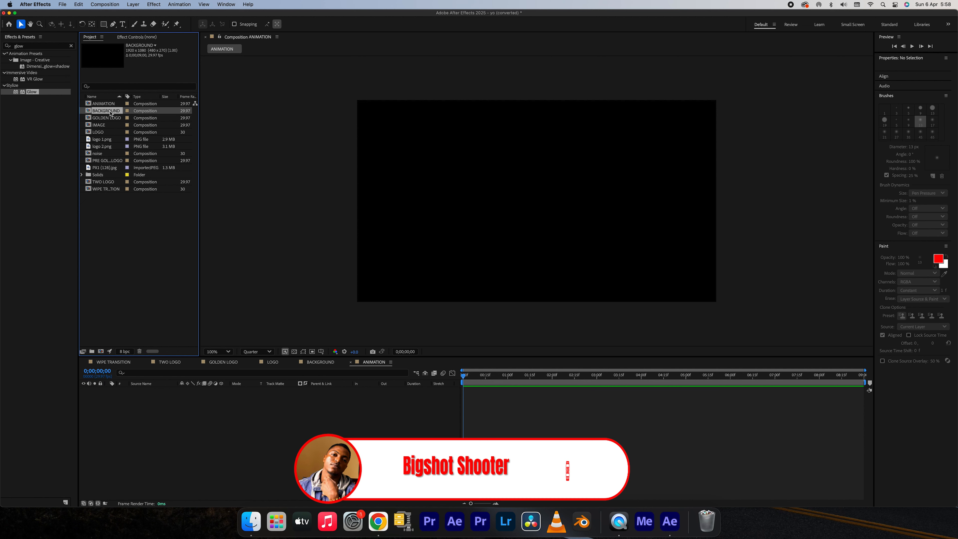
drag(108, 113, 139, 440)
drag(577, 383, 649, 379)
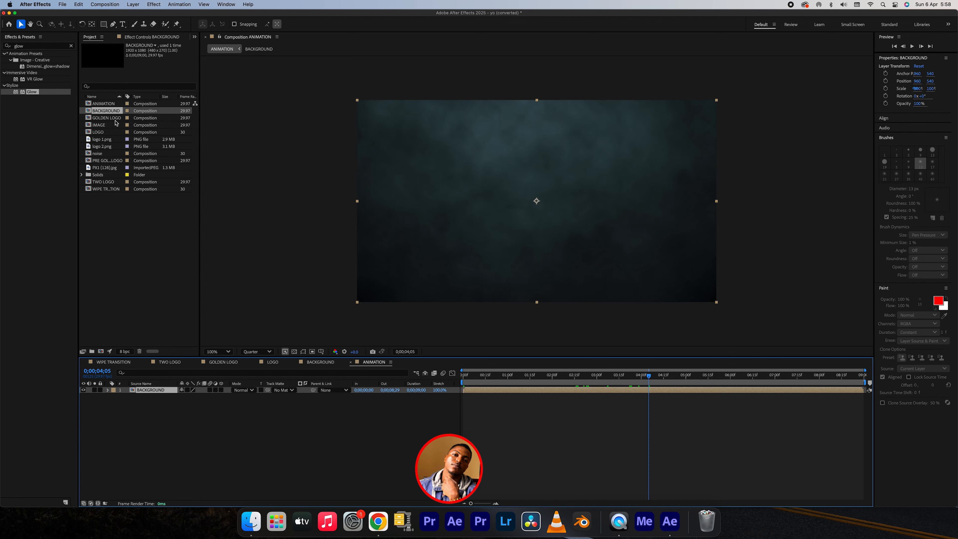
Add the LOGO composition above BACKGROUND, with the WIPE TRANSITION composition on top of it.
click(105, 133)
drag(102, 134, 148, 389)
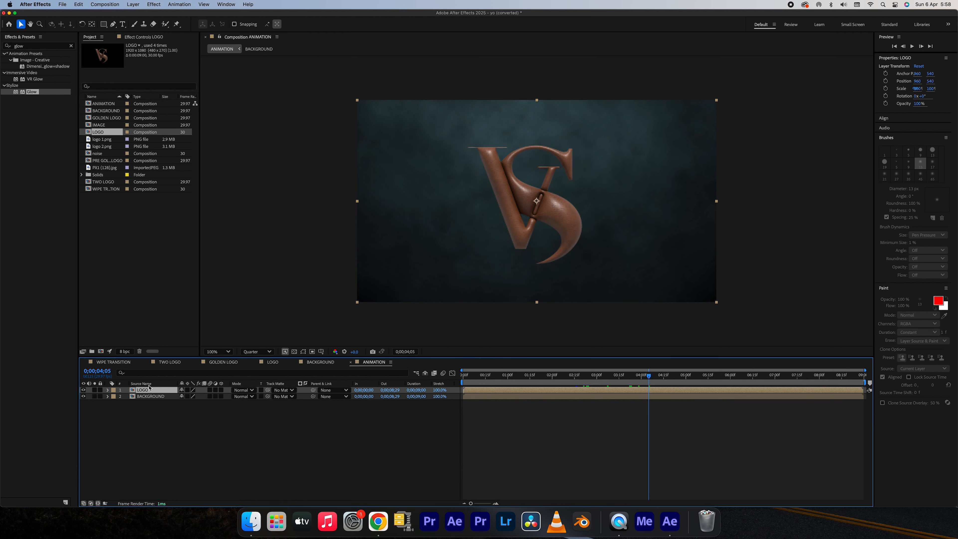
click(108, 190)
drag(129, 243, 154, 390)
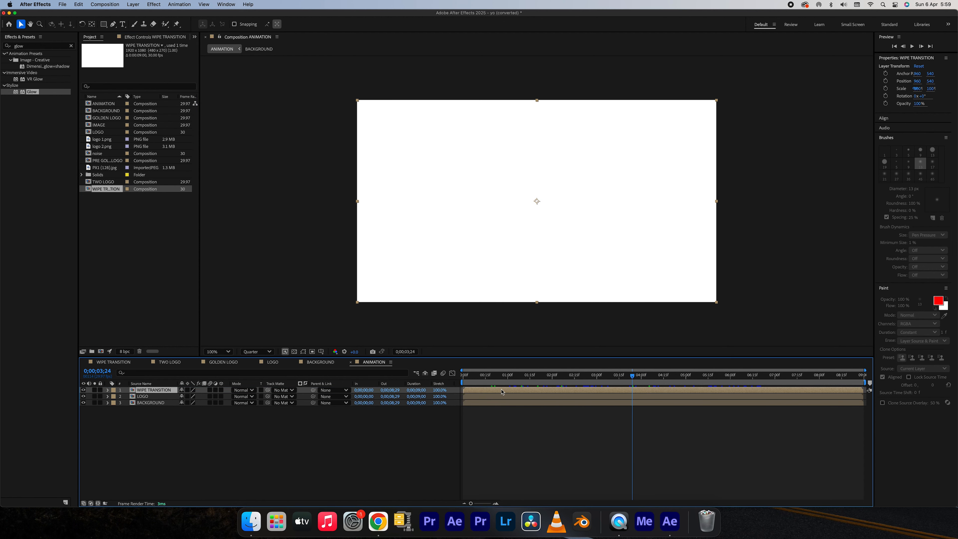
Set WIPE TRANSITION as the LOGO layer's track matte, invert the matte, and scrub to preview the wipe.
click(288, 403)
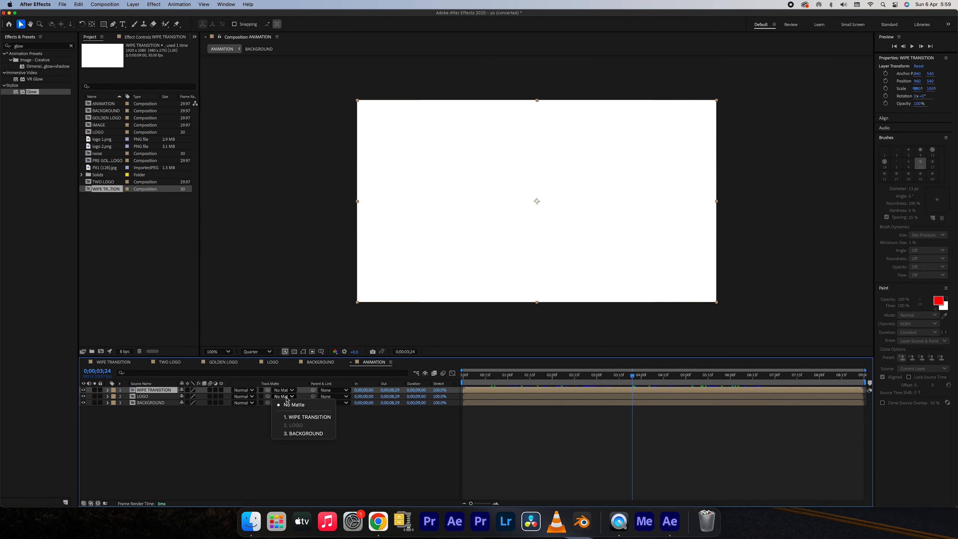
click(298, 417)
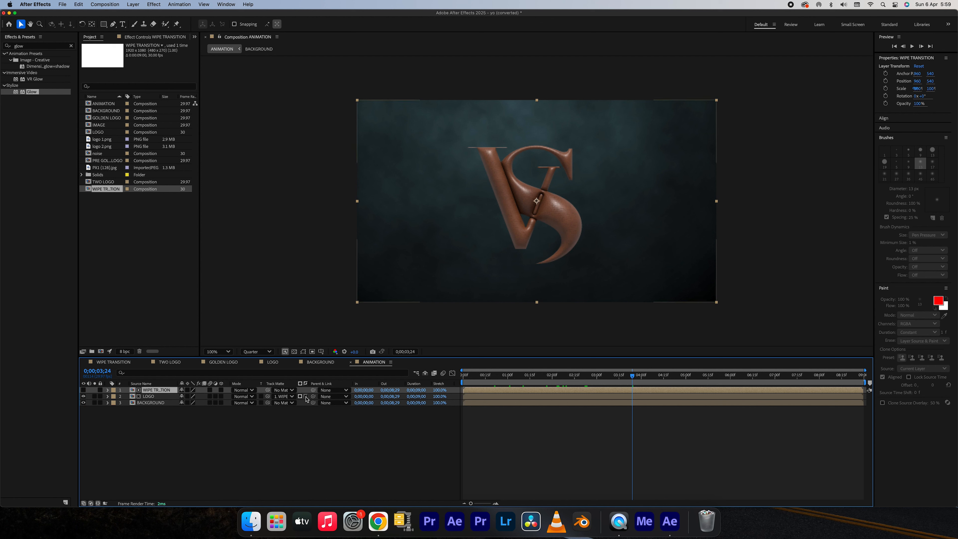
click(306, 398)
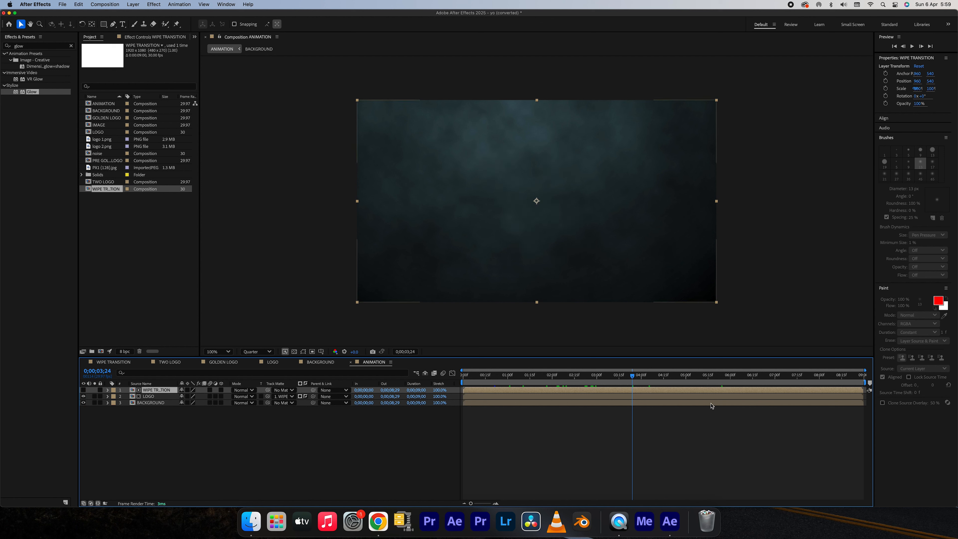
drag(761, 377, 851, 390)
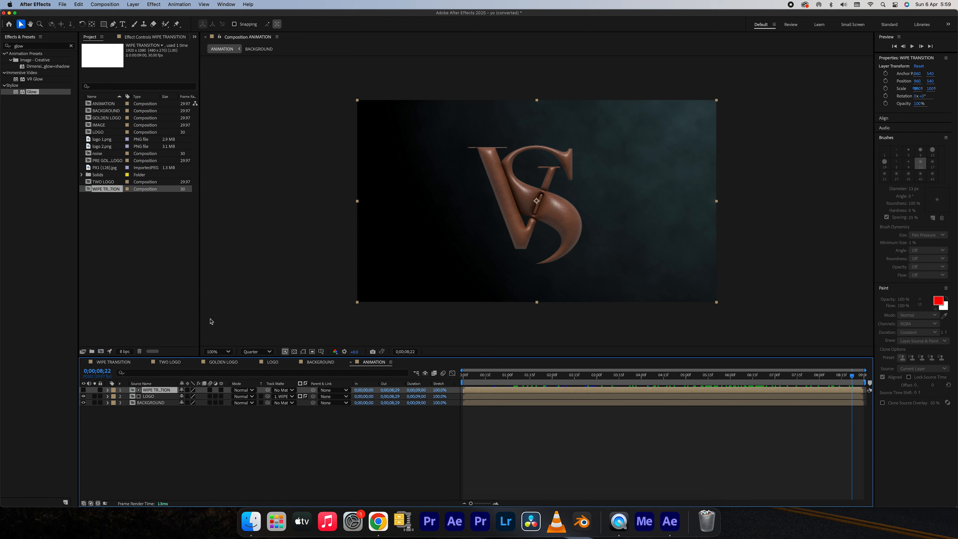
Add the GOLDEN LOGO composition to the top of the layer stack, with a second WIPE TRANSITION above it.
click(112, 119)
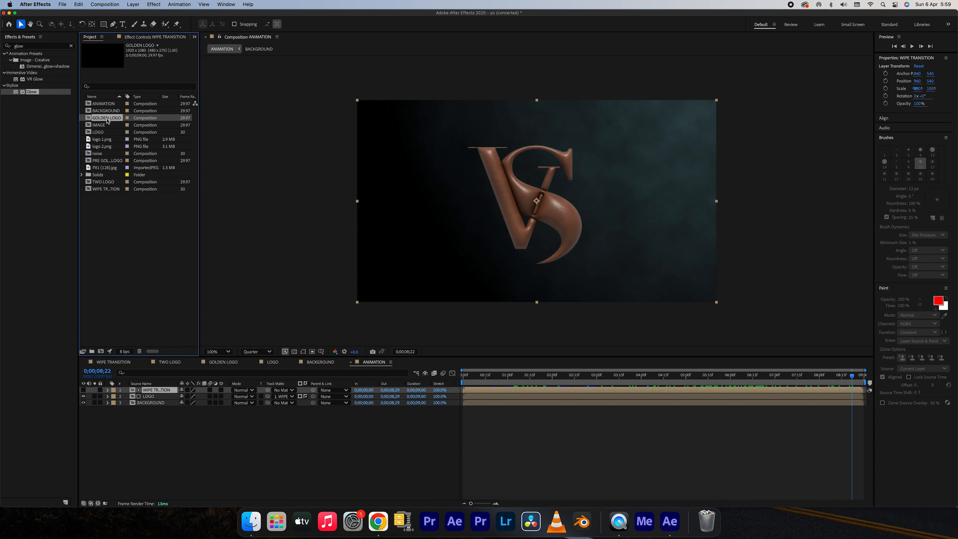
drag(154, 363, 148, 391)
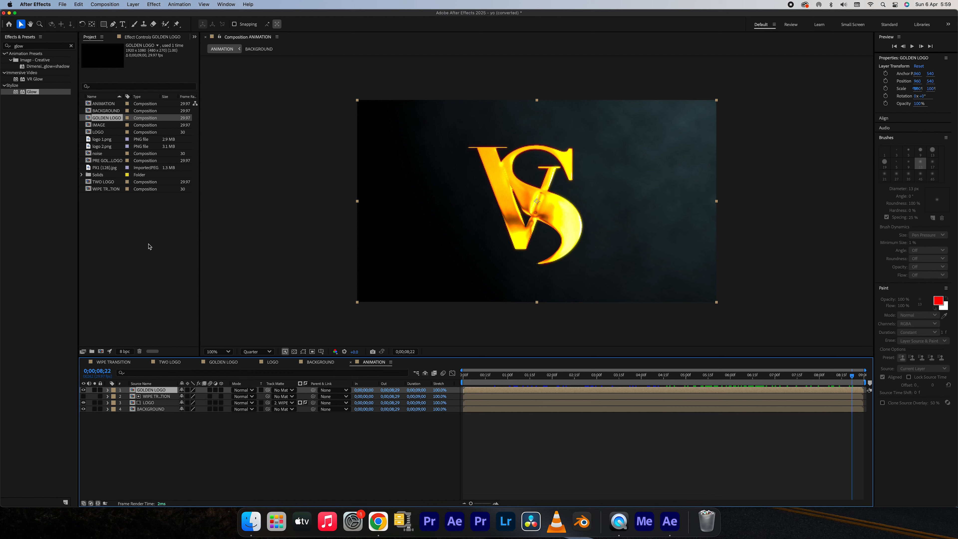
click(106, 191)
drag(143, 342, 153, 388)
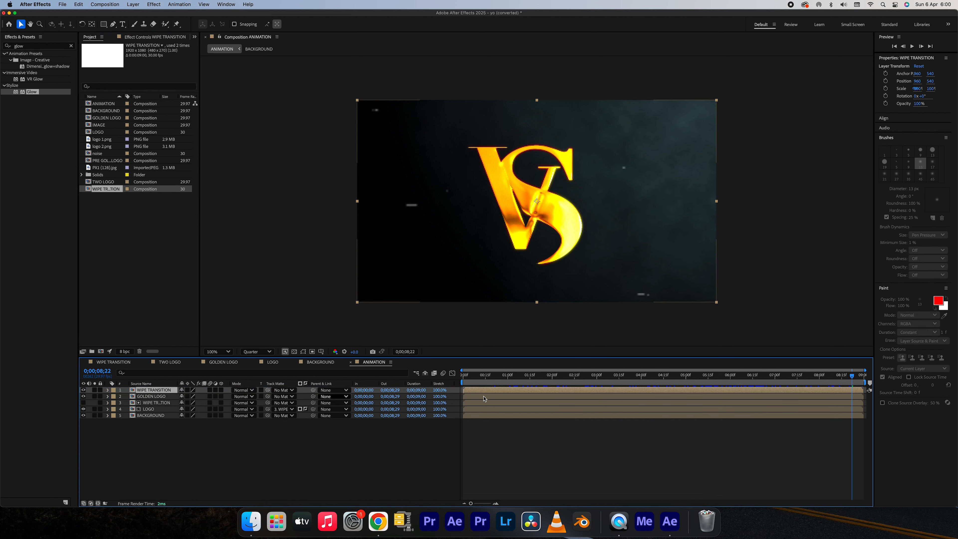
Set the topmost WIPE TRANSITION layer as the GOLDEN LOGO layer's track matte and scrub to preview the reveal.
click(500, 382)
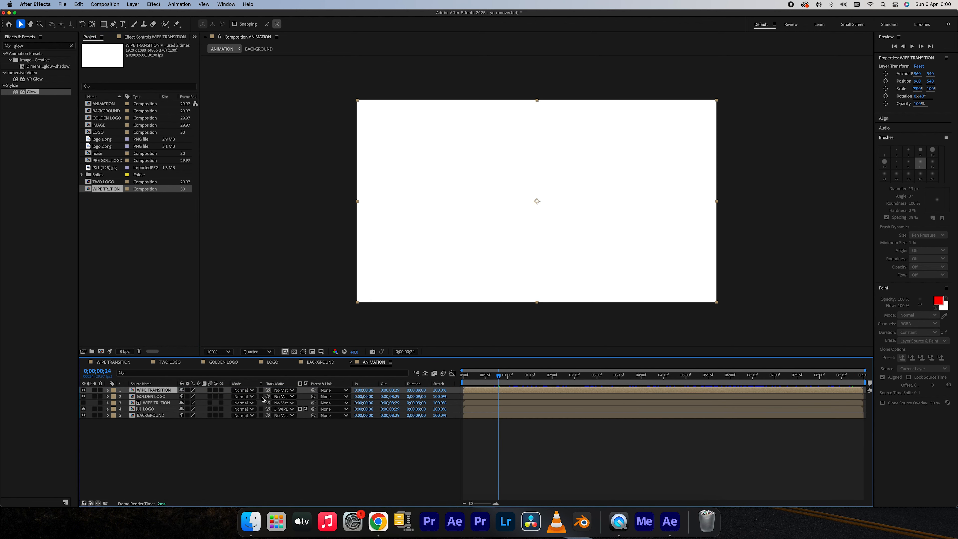
click(152, 397)
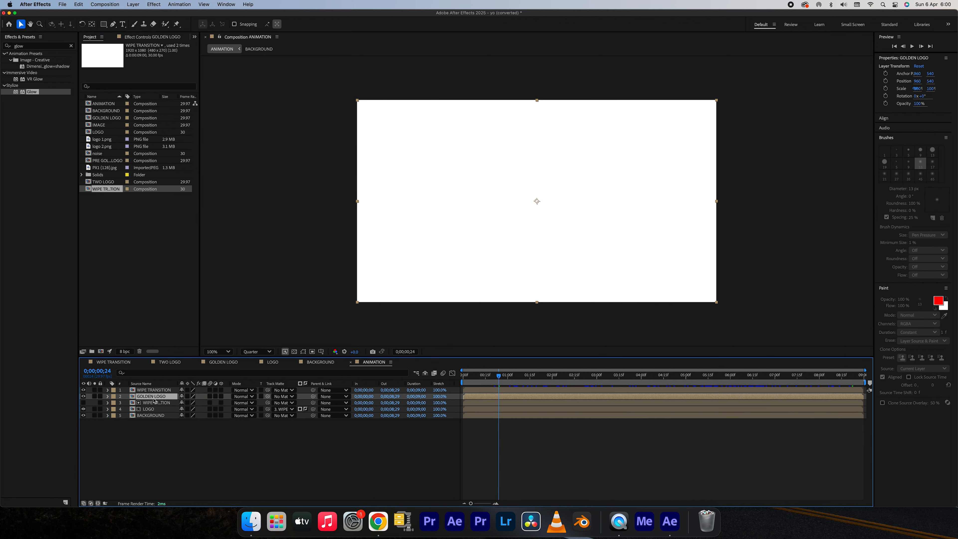
click(283, 397)
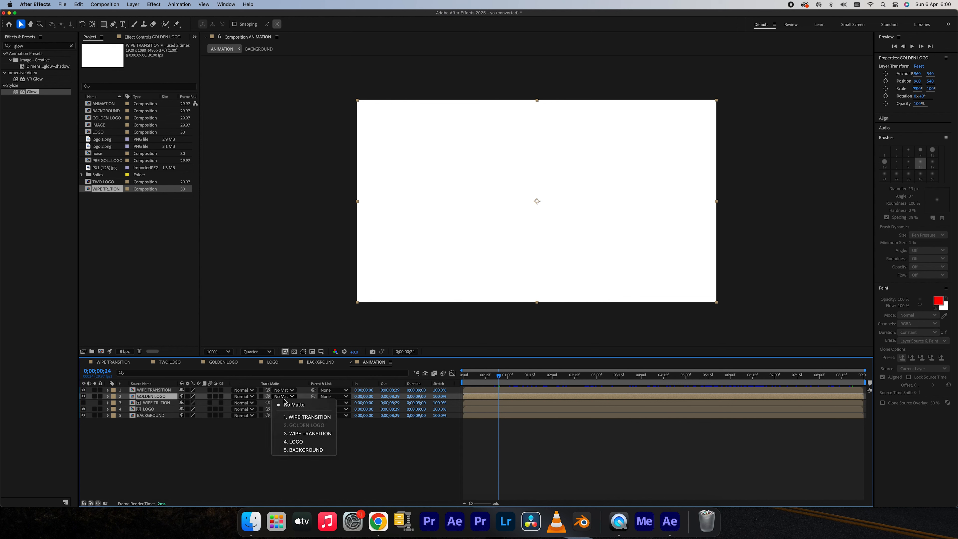
click(296, 417)
drag(464, 377, 730, 389)
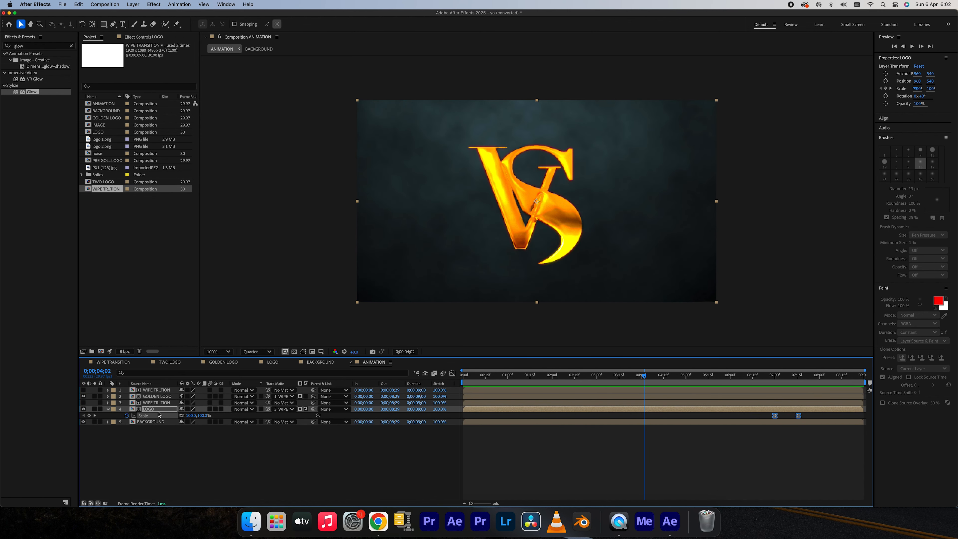
Replace logo 1.png with logo 2.png inside the LOGO composition and return to the ANIMATION composition.
double_click(145, 409)
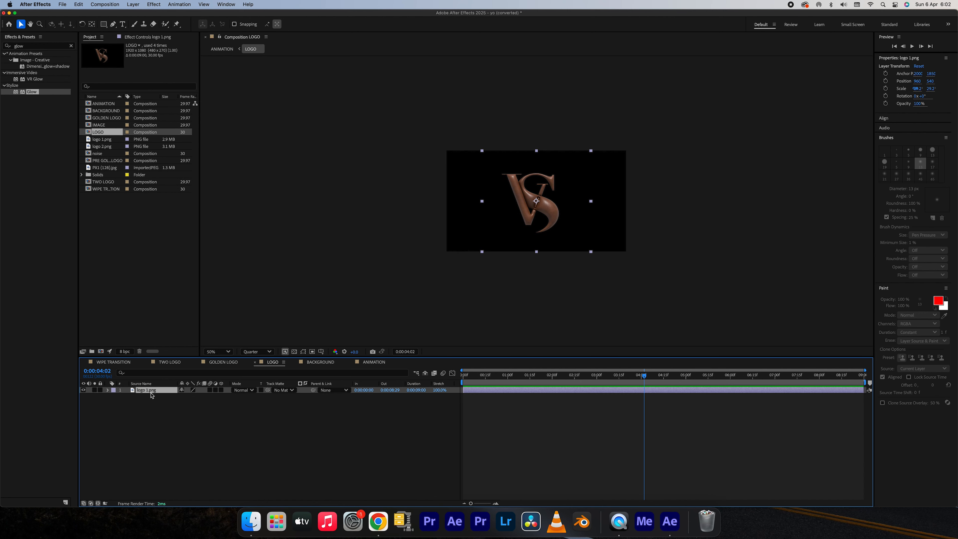
click(107, 146)
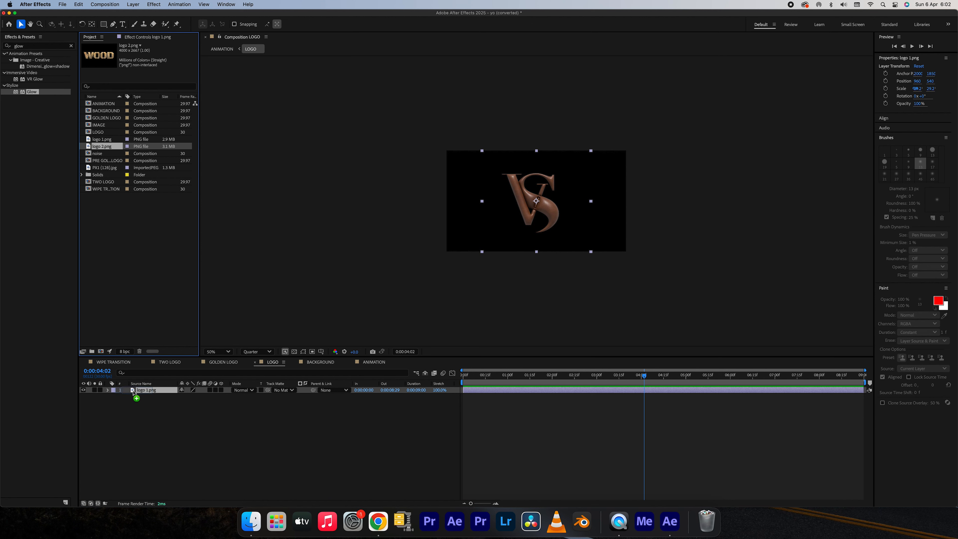
key(super+alt+slash)
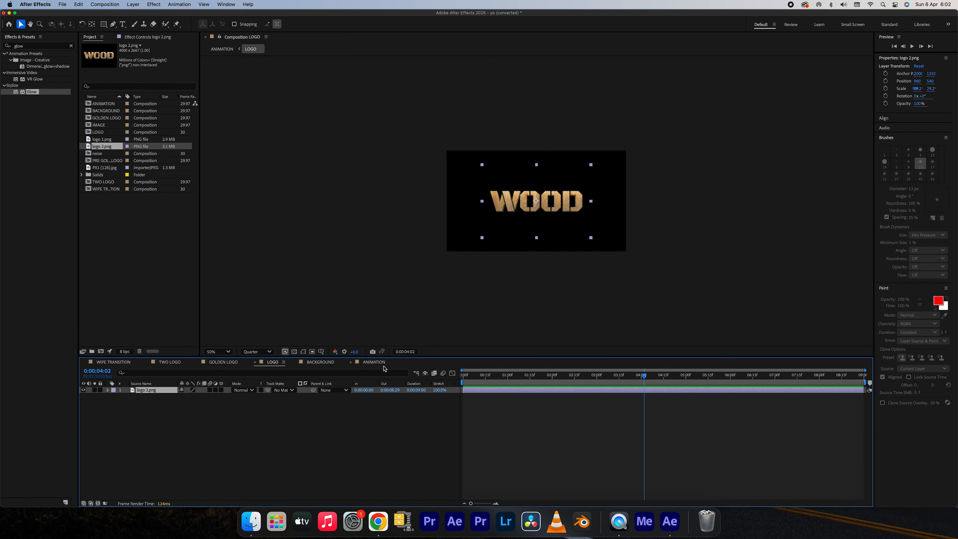
click(360, 364)
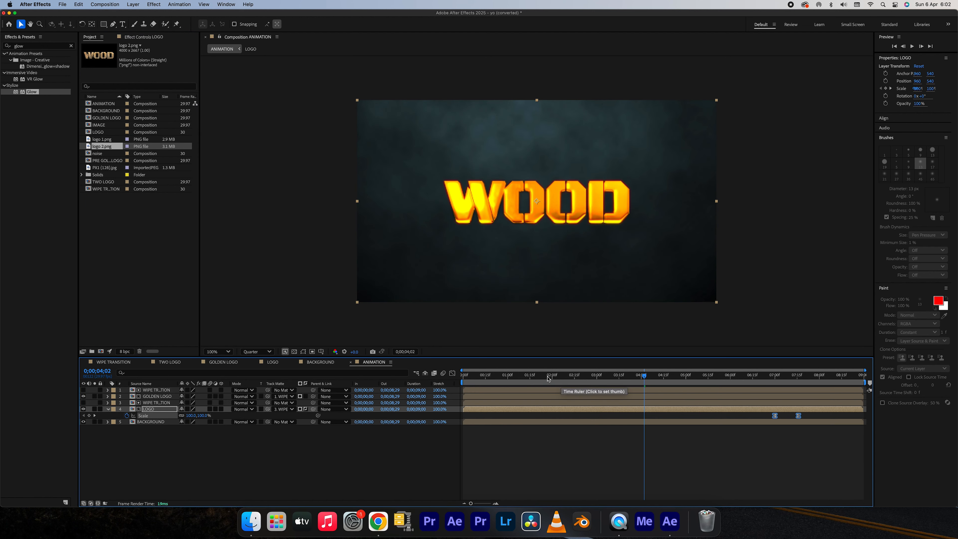